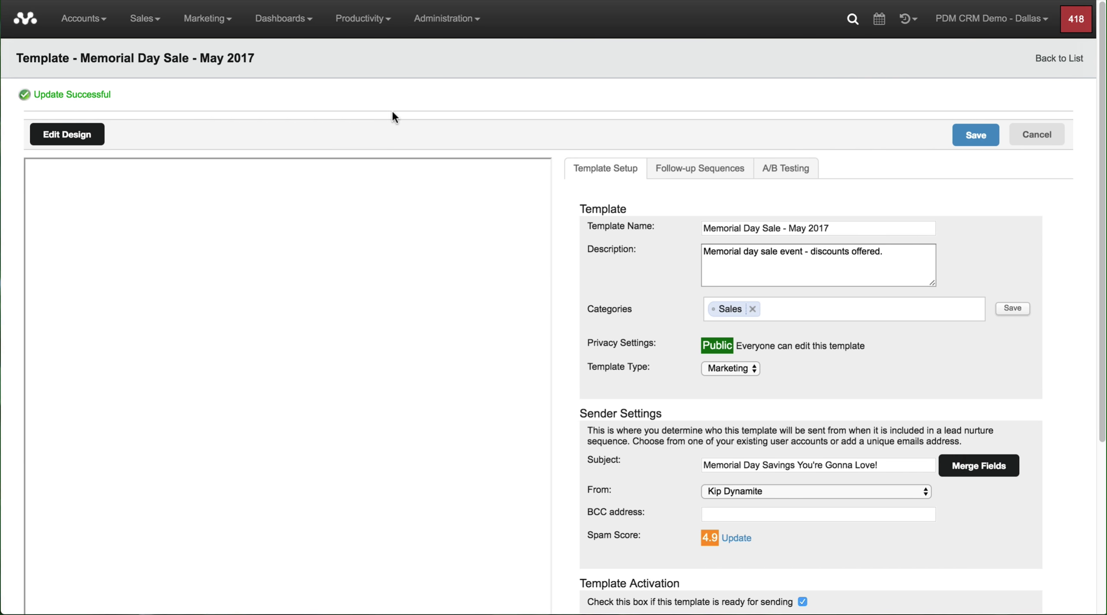
Step: Open the email design editor for the saved Memorial Day Sale - May 2017 template
click(56, 141)
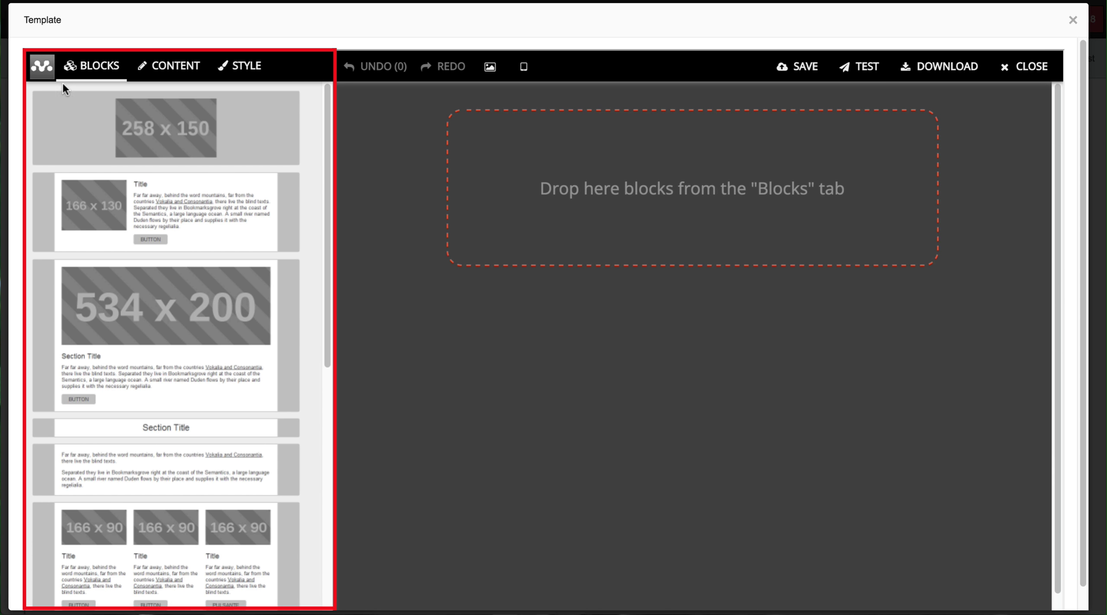
click(159, 82)
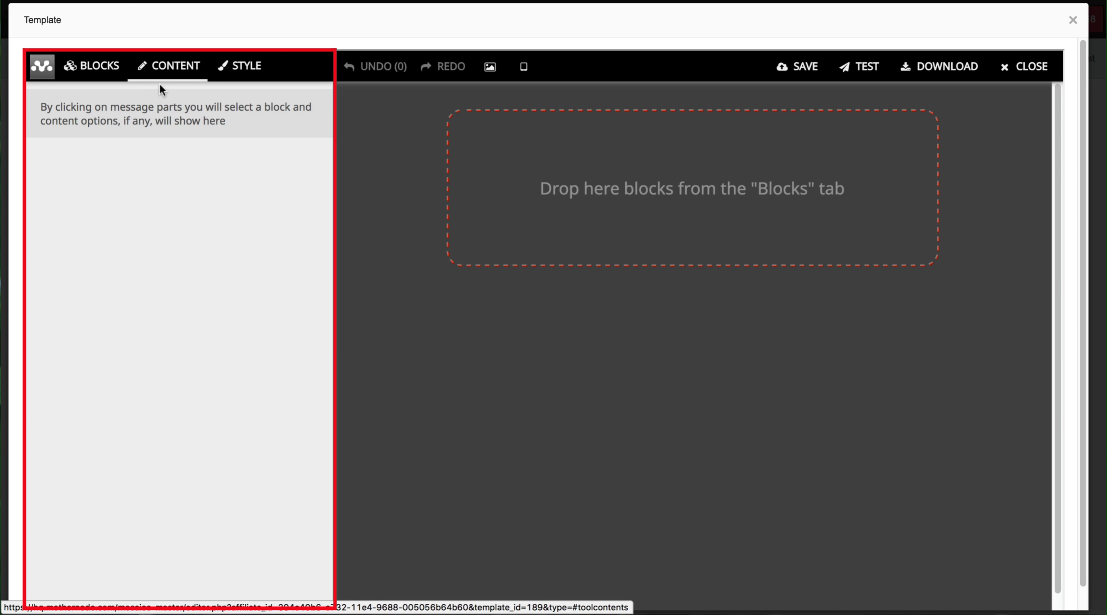
click(101, 80)
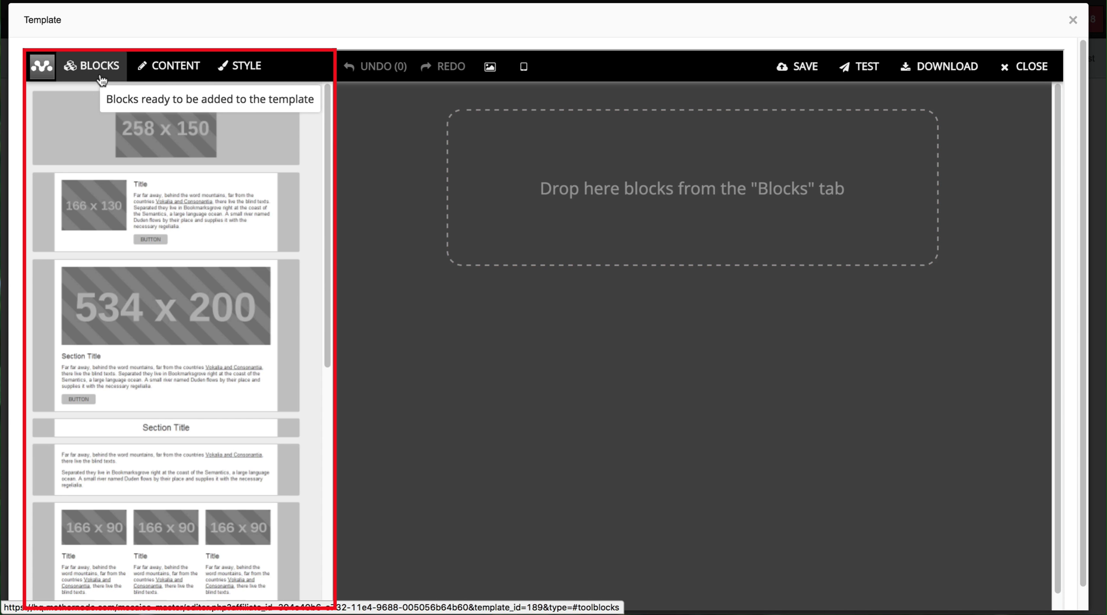
mouse_move(131, 143)
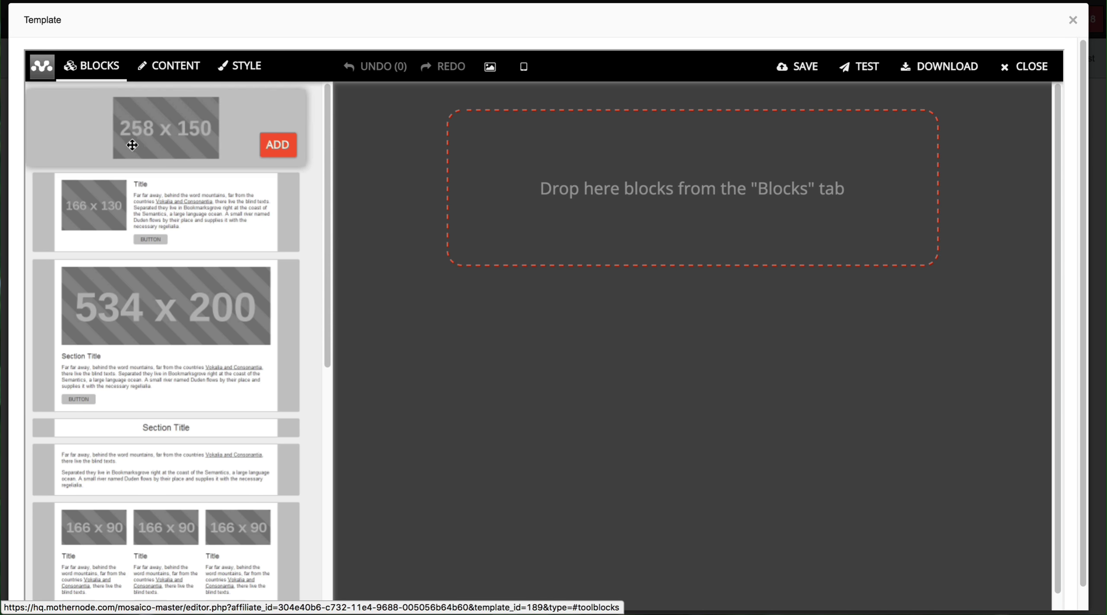
Step: Add the 534x200 image-and-text block, then the 258x100 two-column image block beneath it
mouse_move(328, 132)
mouse_down()
mouse_move(318, 193)
mouse_move(325, 382)
mouse_move(311, 120)
mouse_up()
drag(218, 291, 611, 155)
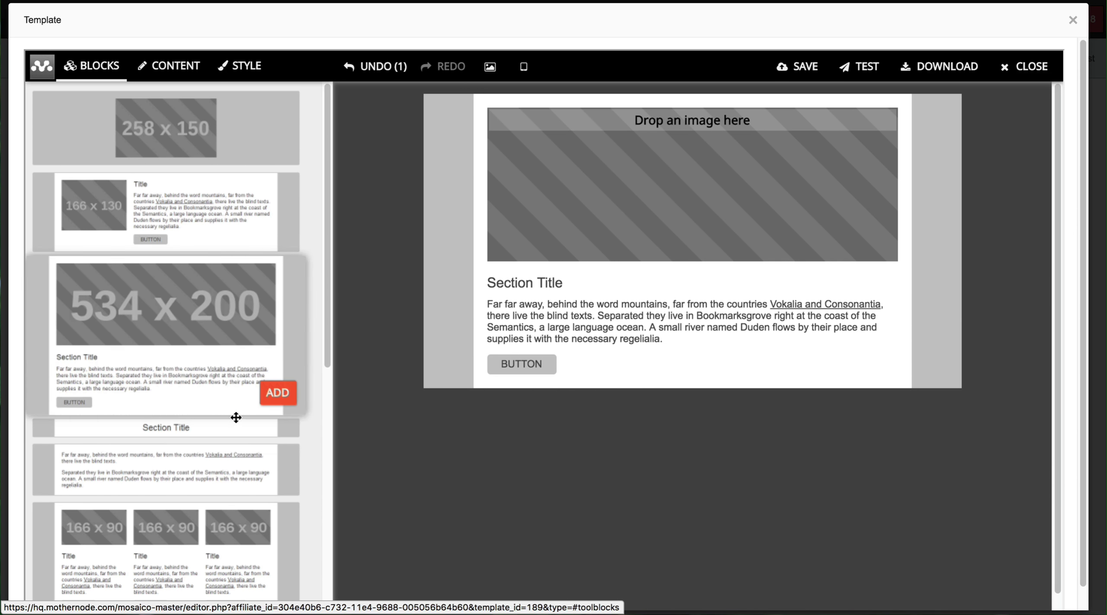
scroll(253, 461, down, 7)
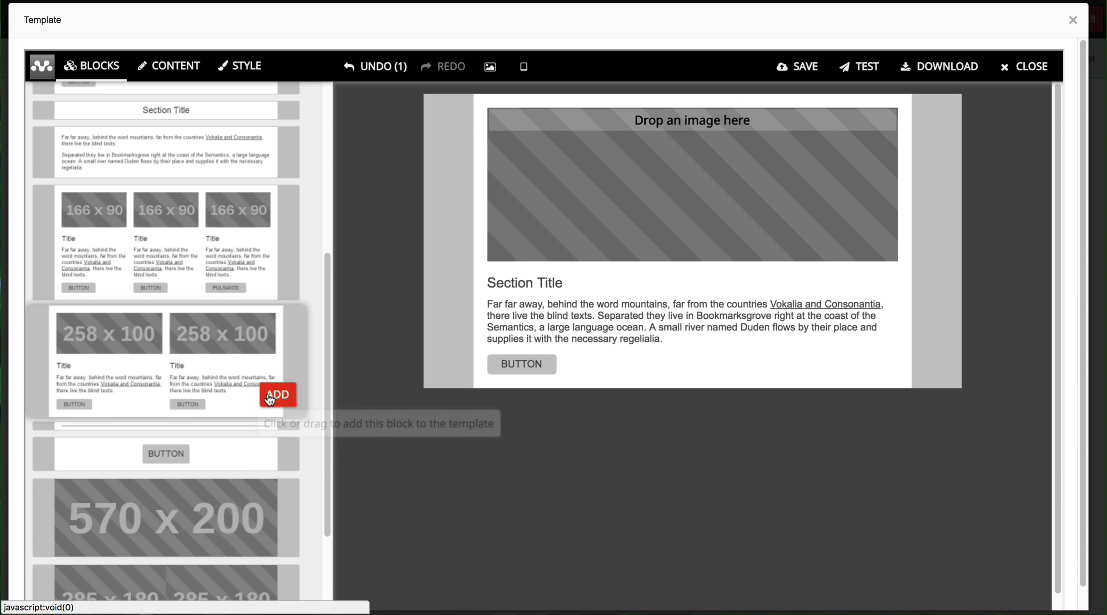
click(272, 398)
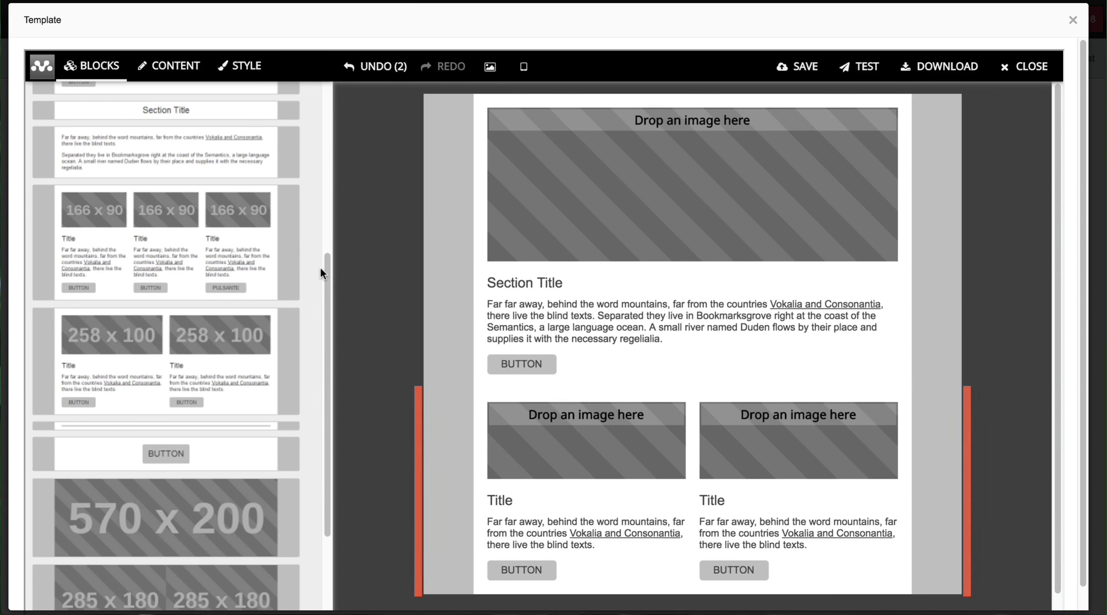
drag(321, 268, 328, 95)
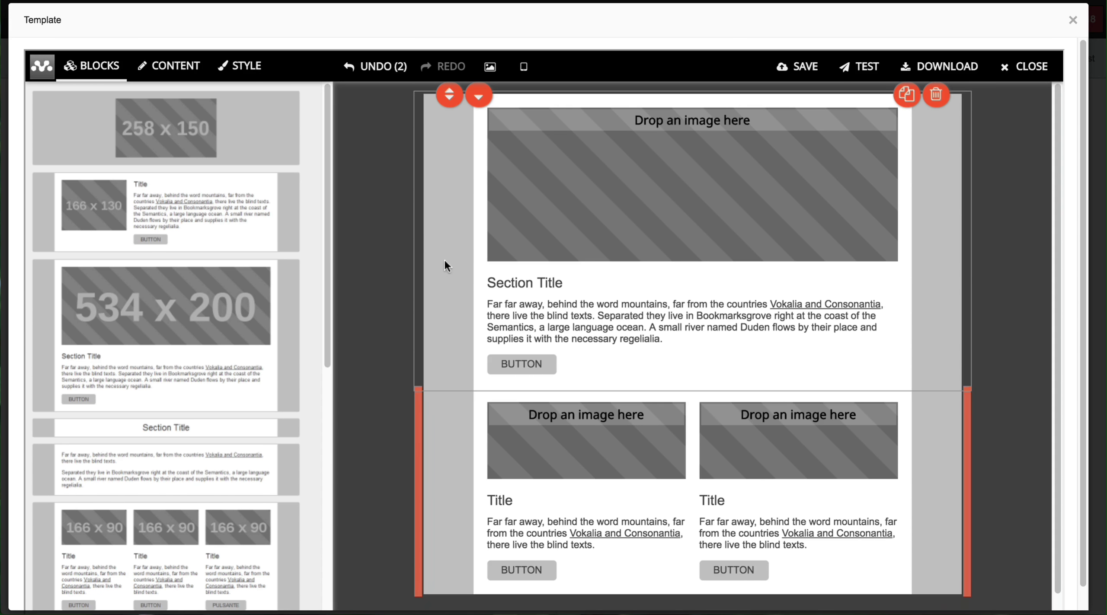
click(446, 218)
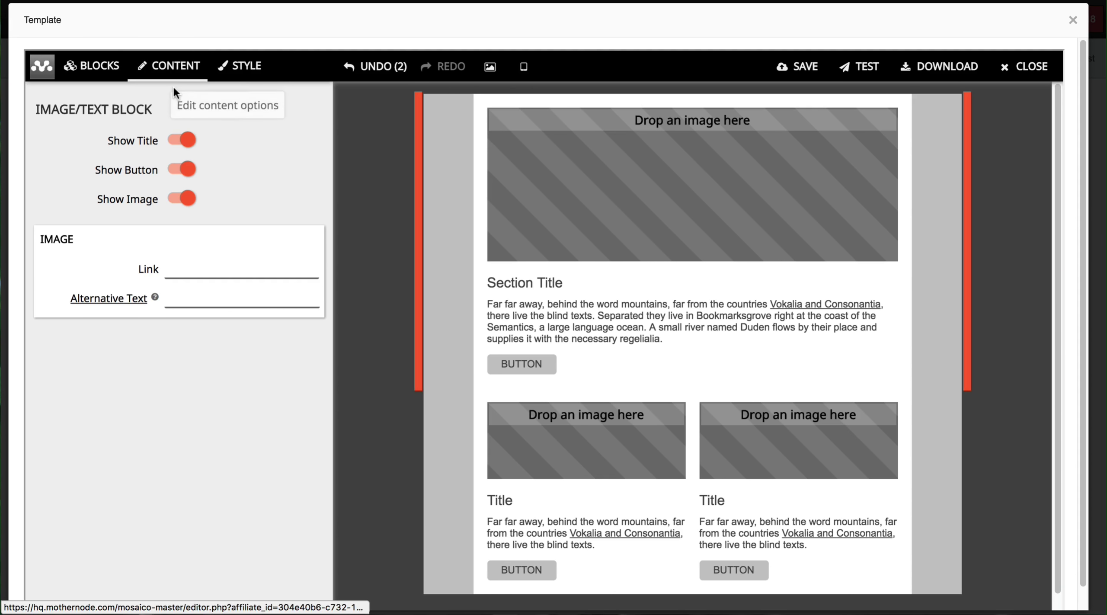
mouse_move(464, 262)
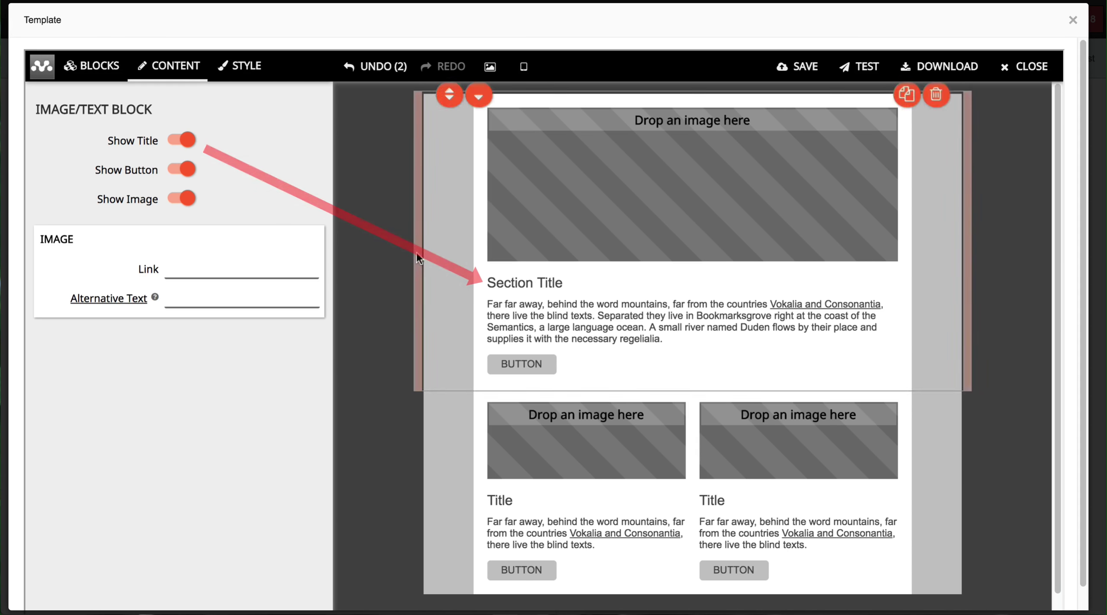
click(178, 140)
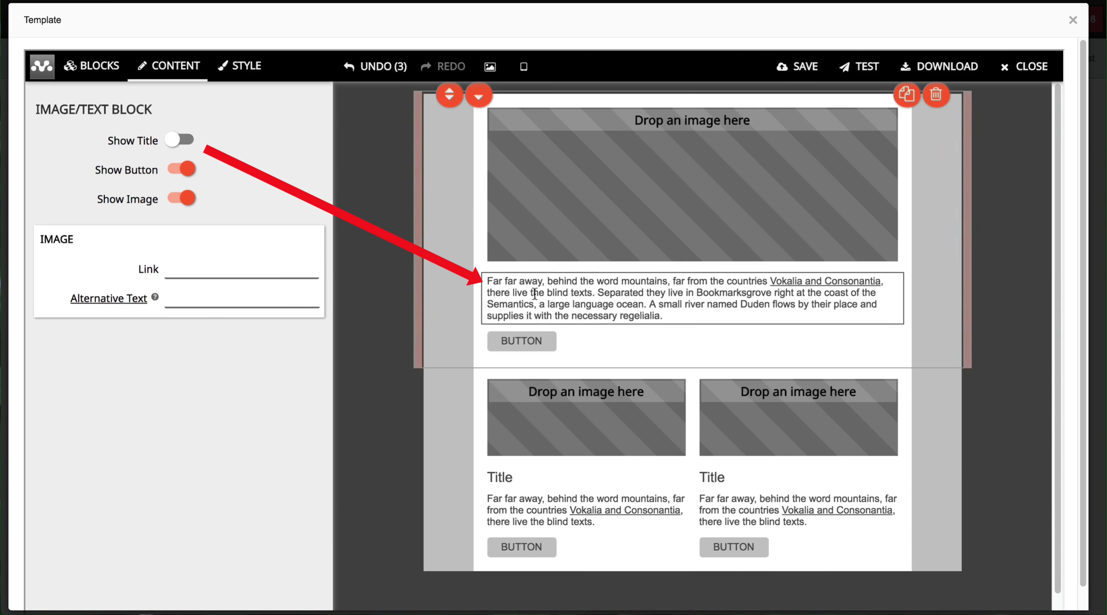
click(175, 140)
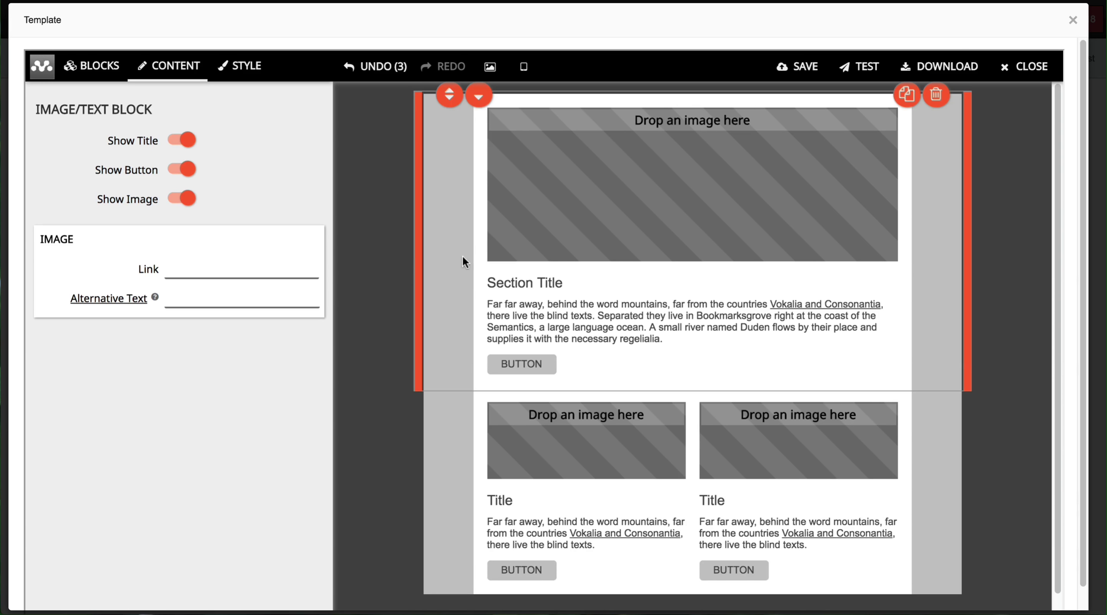
click(180, 169)
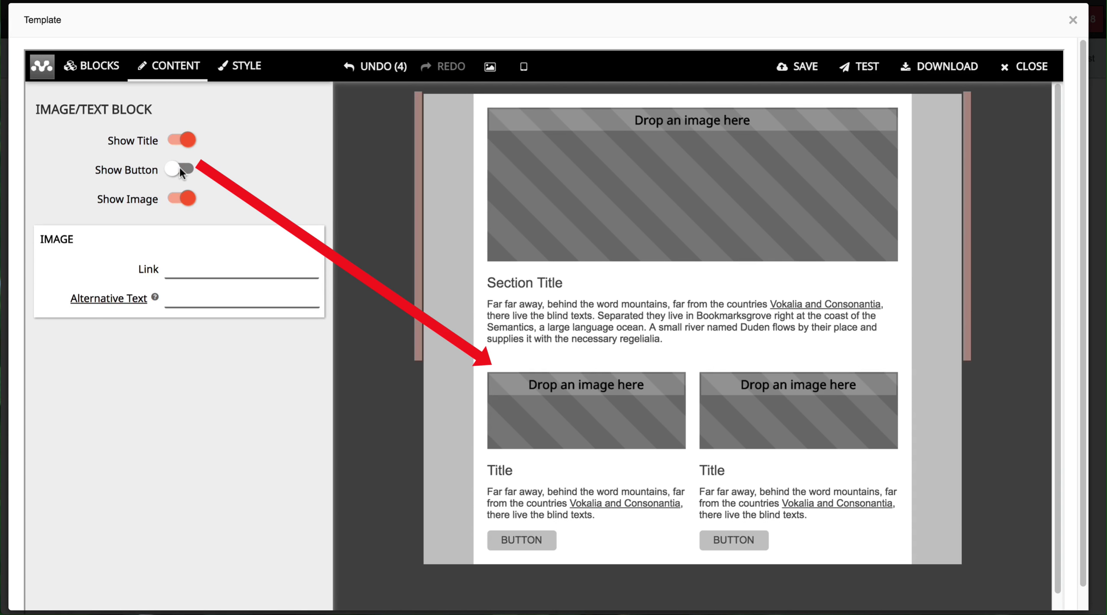
click(180, 168)
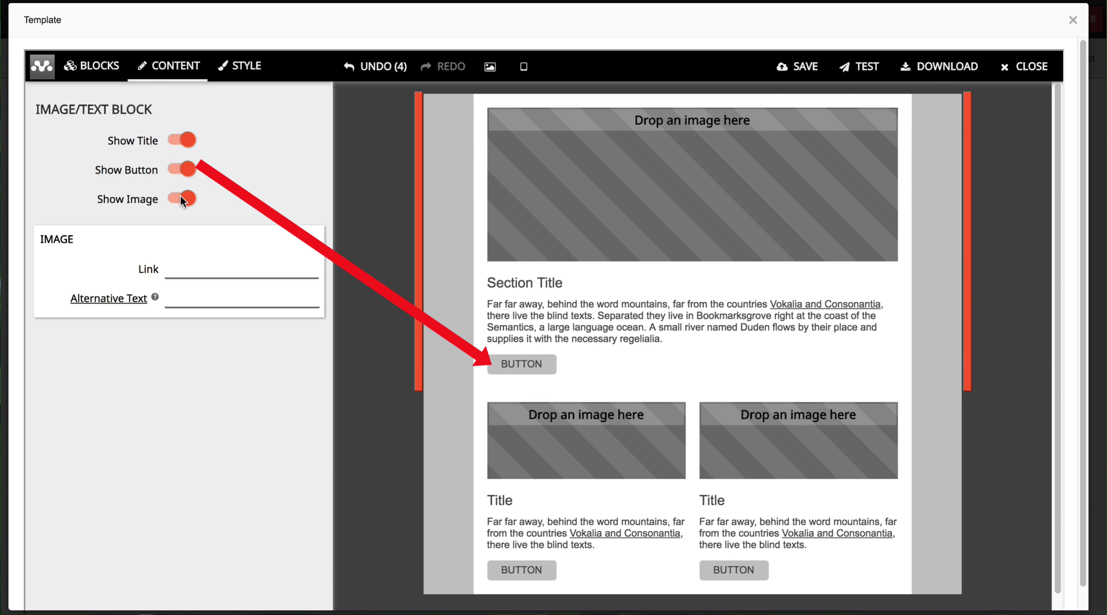
click(179, 197)
click(180, 197)
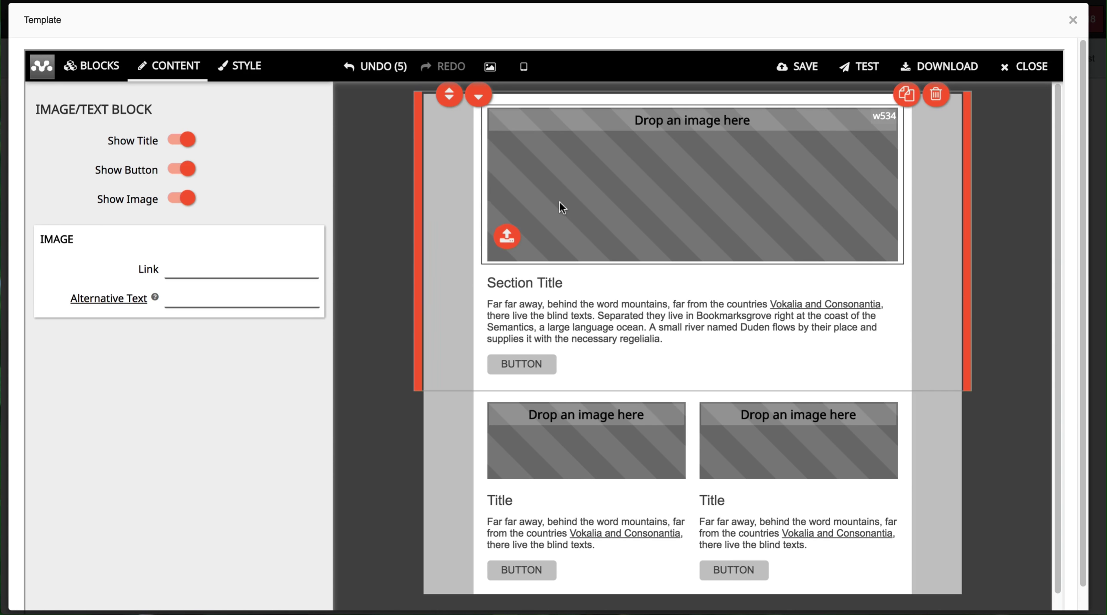
Step: Select the two-column block and set its Image Height to 130
click(191, 272)
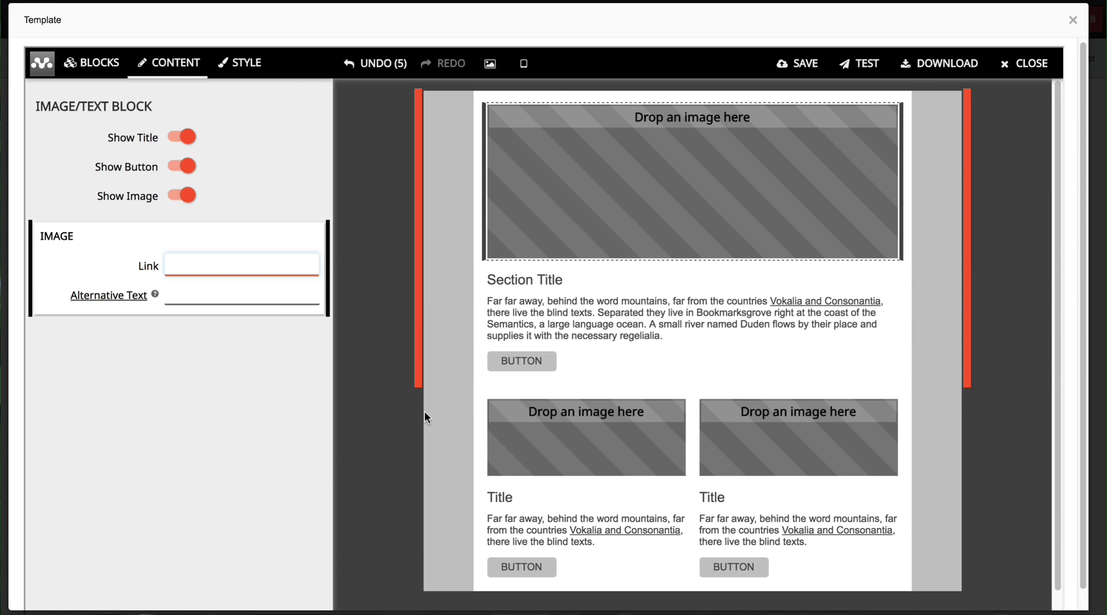
click(442, 414)
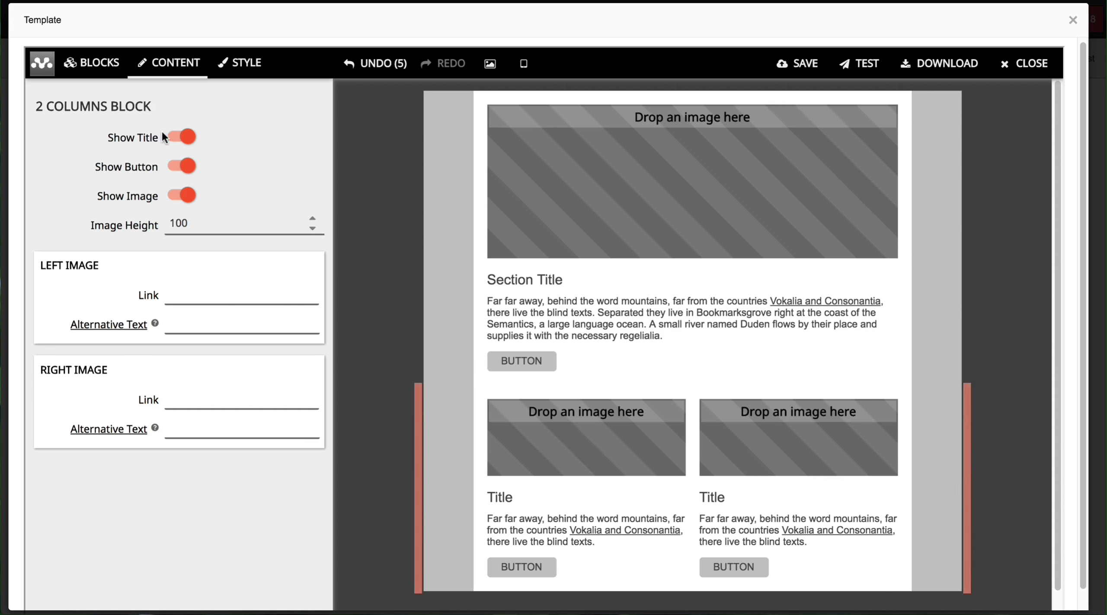
click(312, 219)
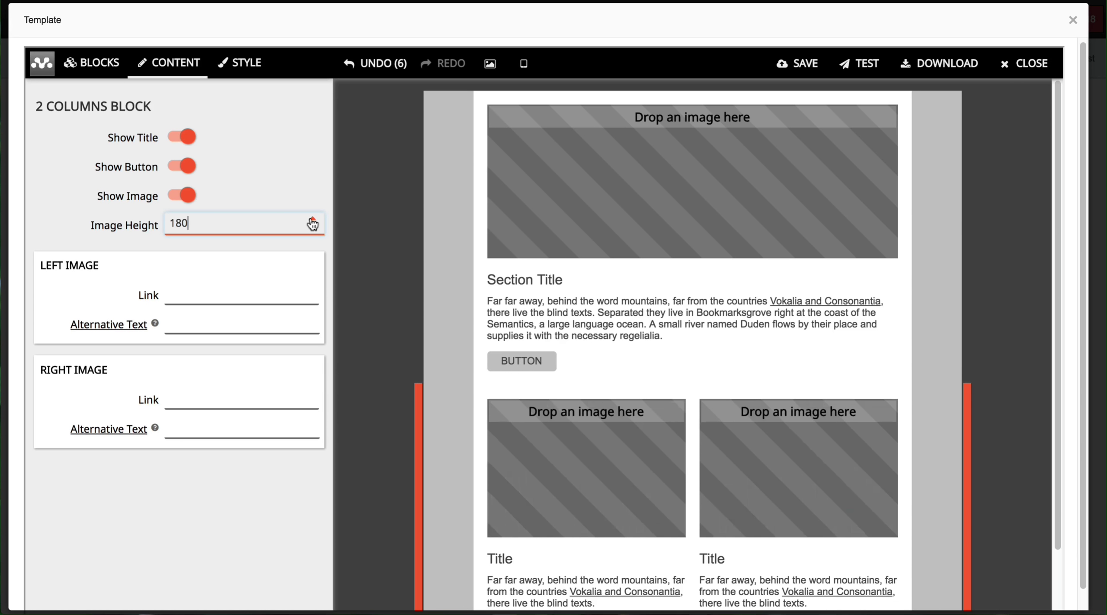
click(312, 228)
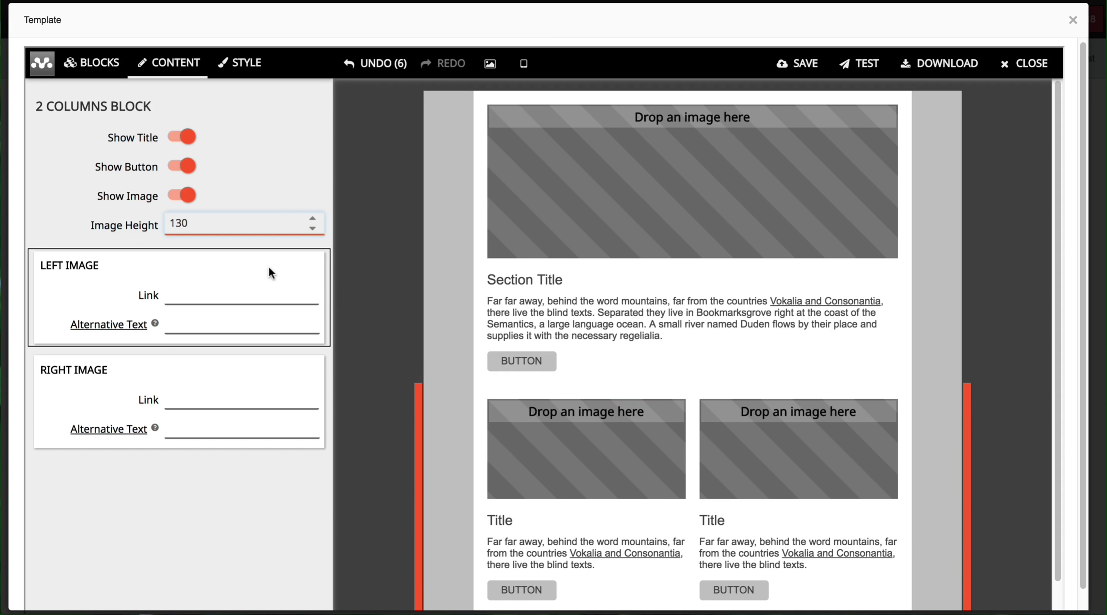
Step: Go through the two-column images' link and alt-text fields, then edit the first block's button text
click(238, 292)
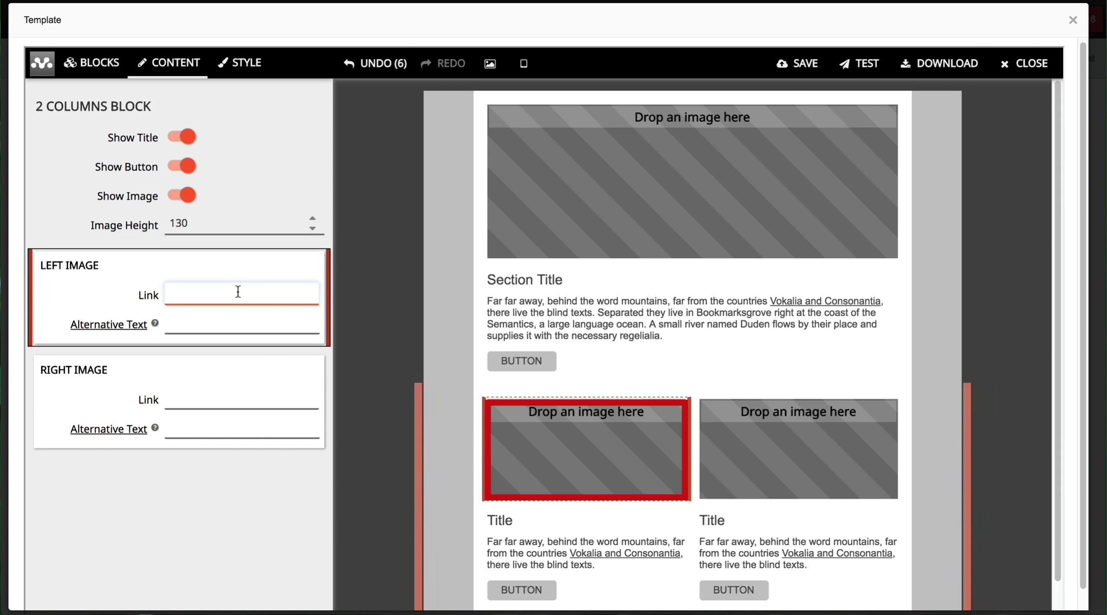
click(220, 327)
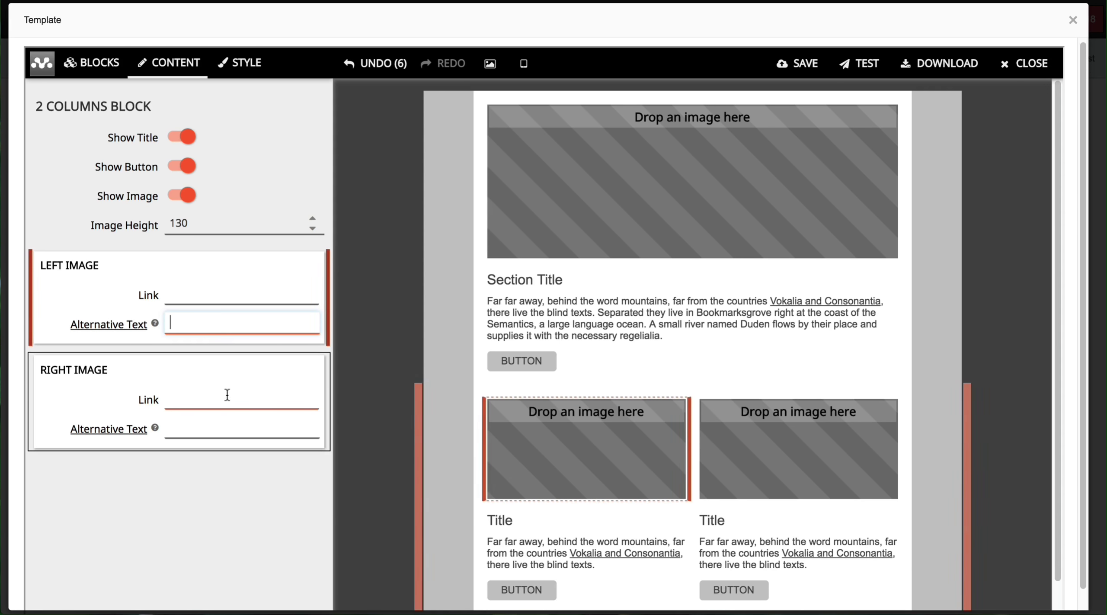
click(213, 405)
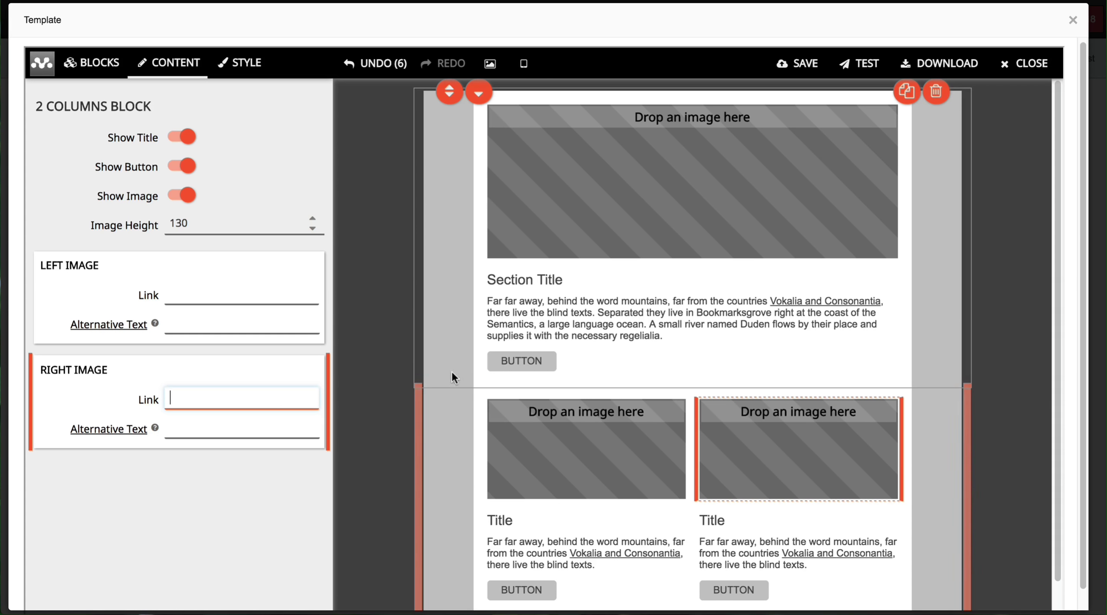
scroll(434, 360, down, 1)
click(506, 337)
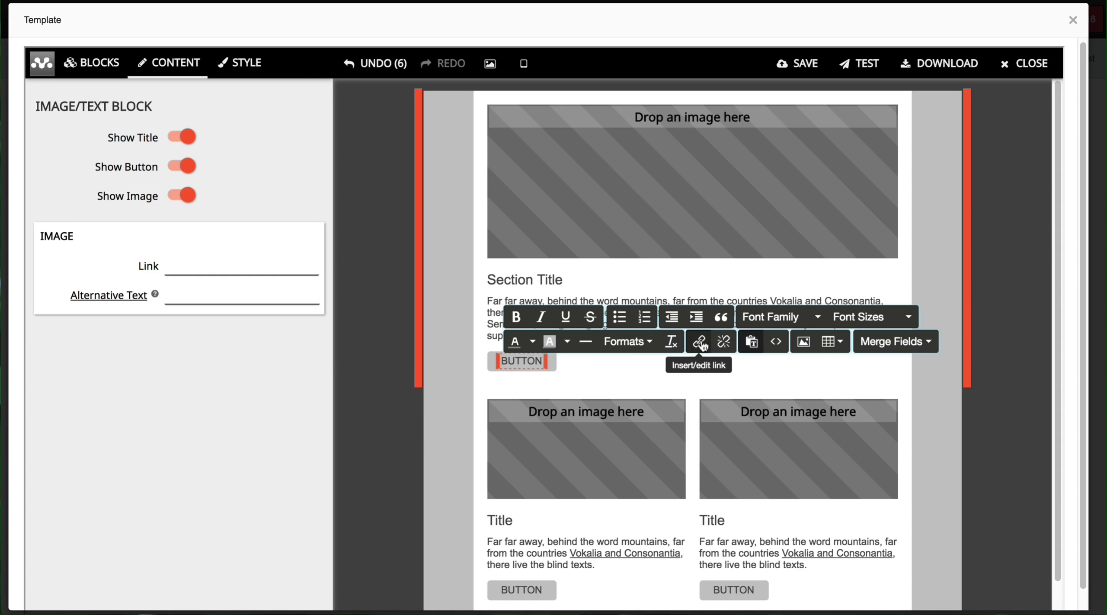
Step: Review the button's link settings and the left paragraph's font, size and format options unchanged
click(699, 341)
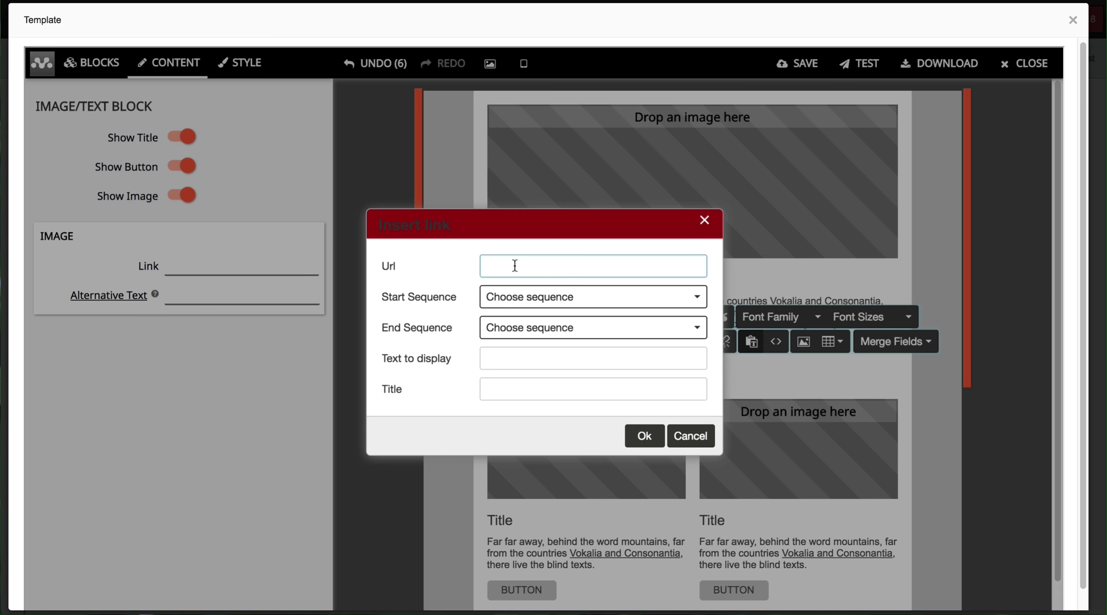
click(688, 437)
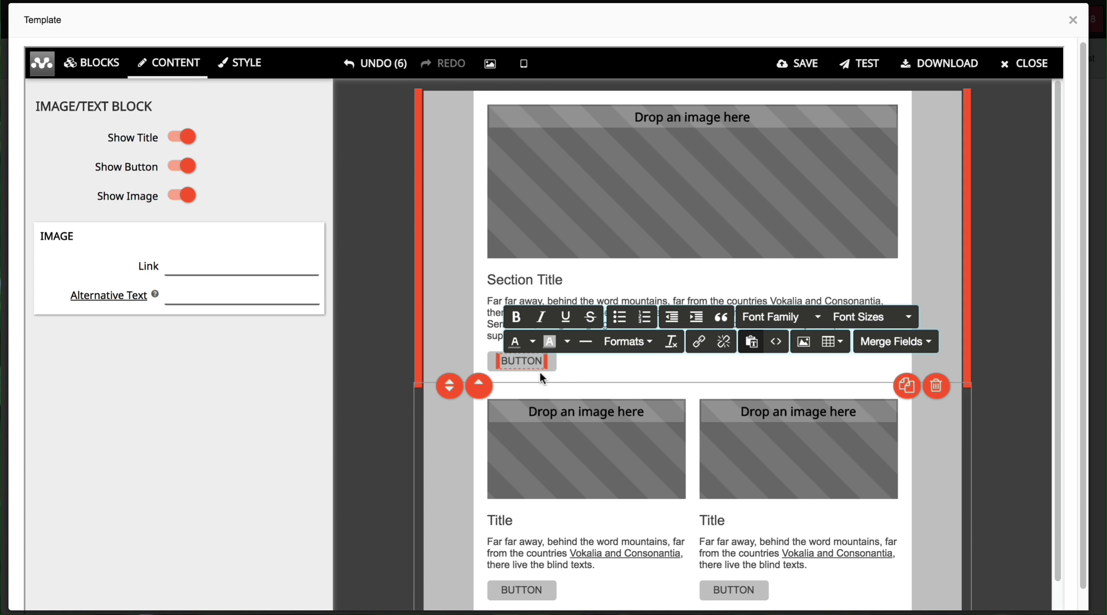
scroll(533, 389, down, 1)
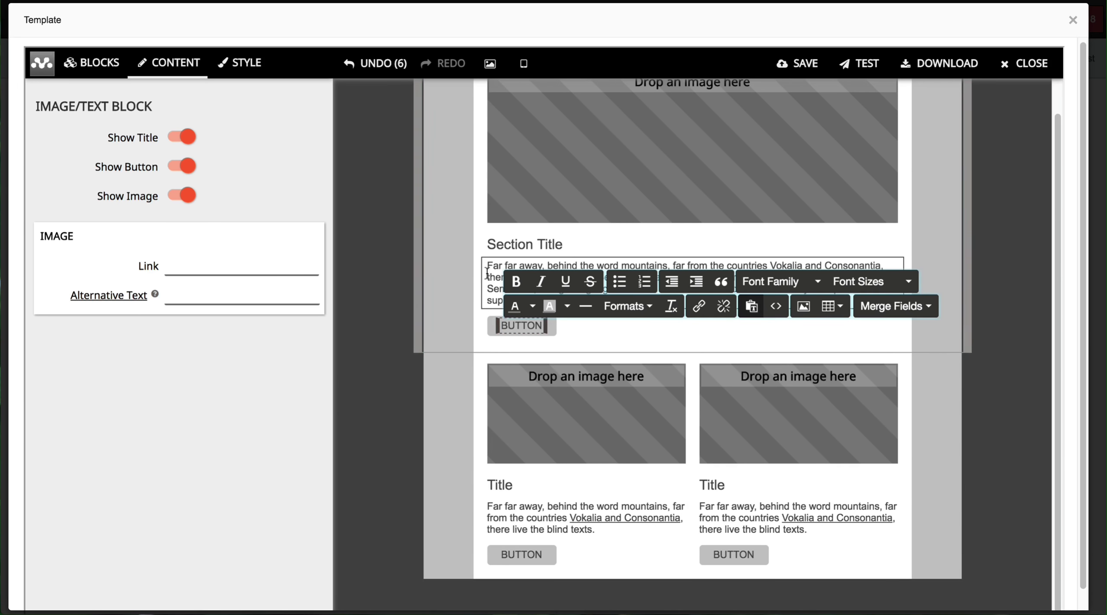
click(511, 505)
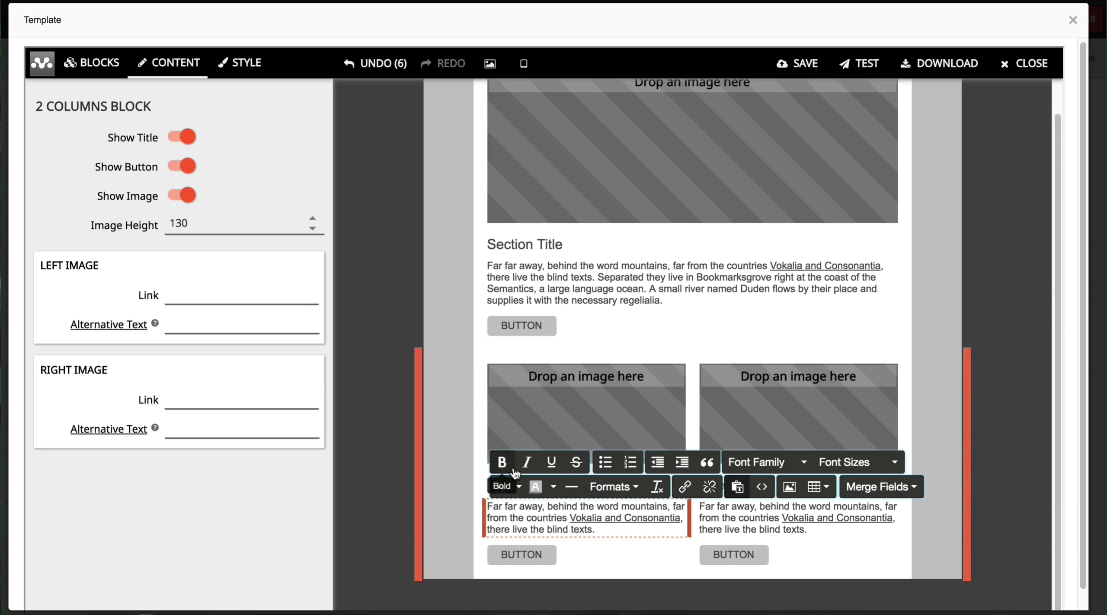
click(789, 469)
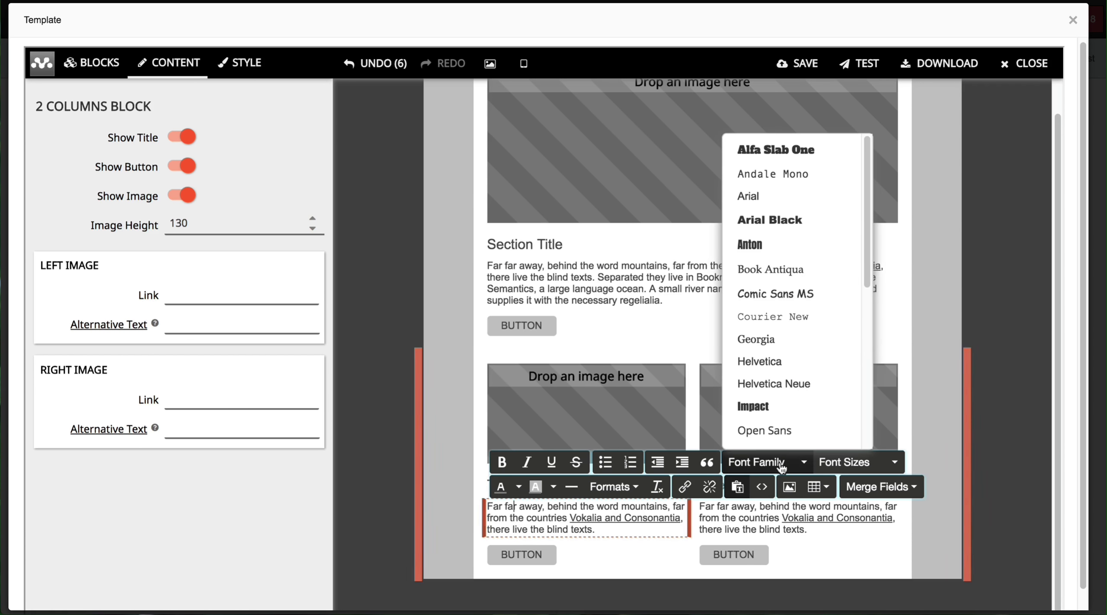
click(842, 464)
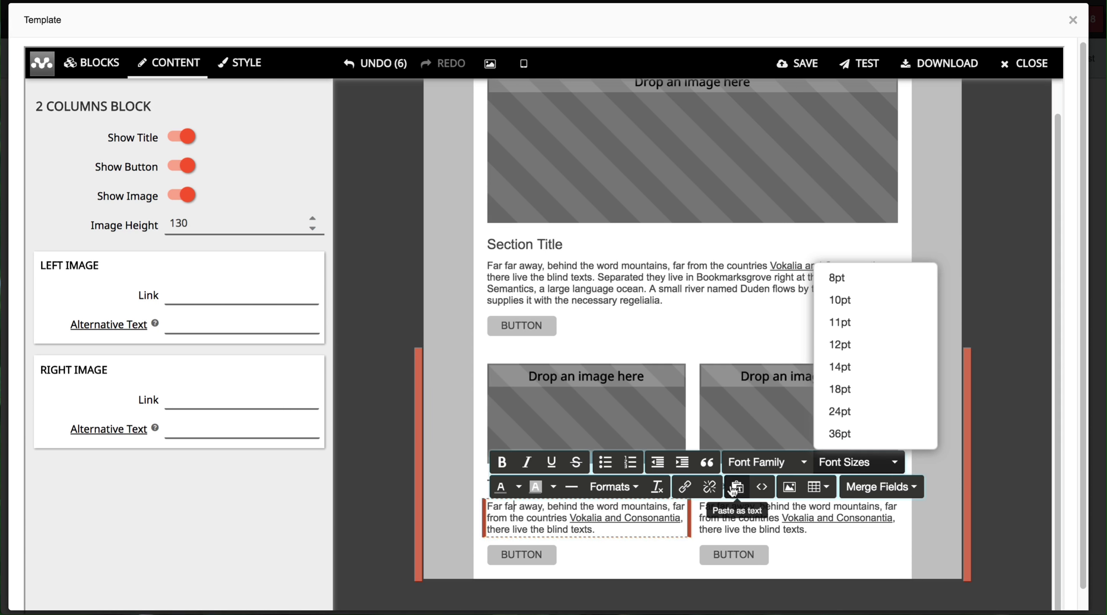
click(614, 488)
mouse_move(614, 537)
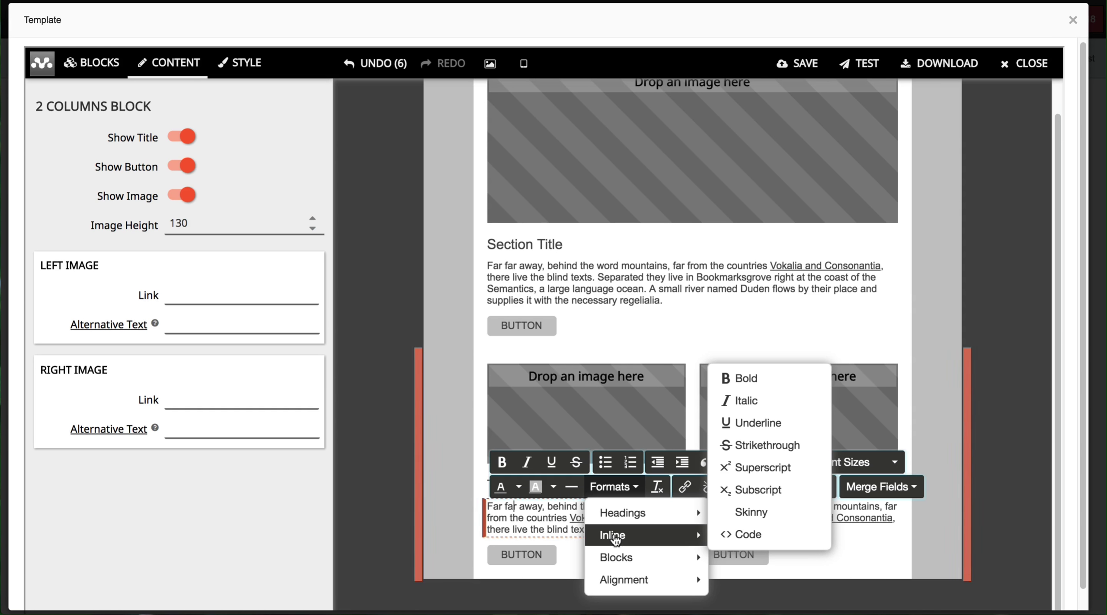
mouse_move(619, 559)
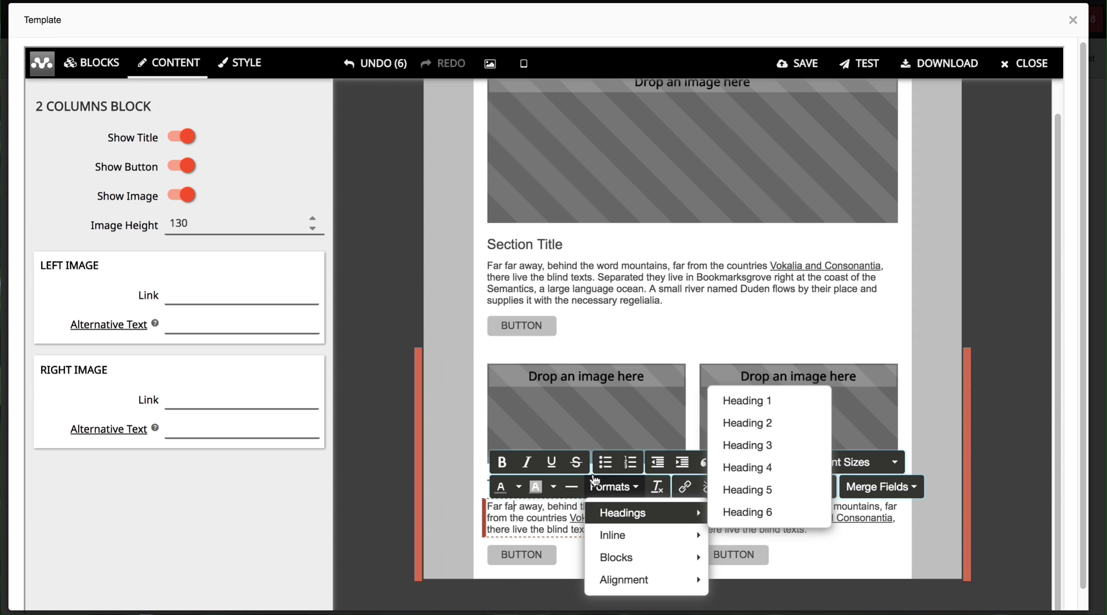
click(521, 506)
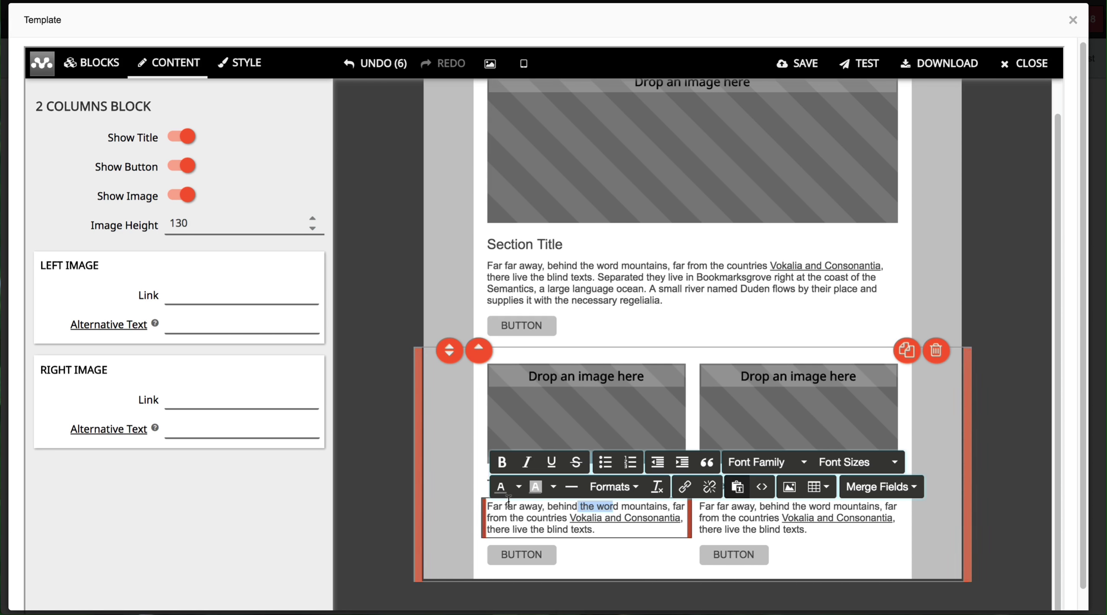
Step: Colour the selected words of the left column's paragraph red and finish editing it
click(517, 487)
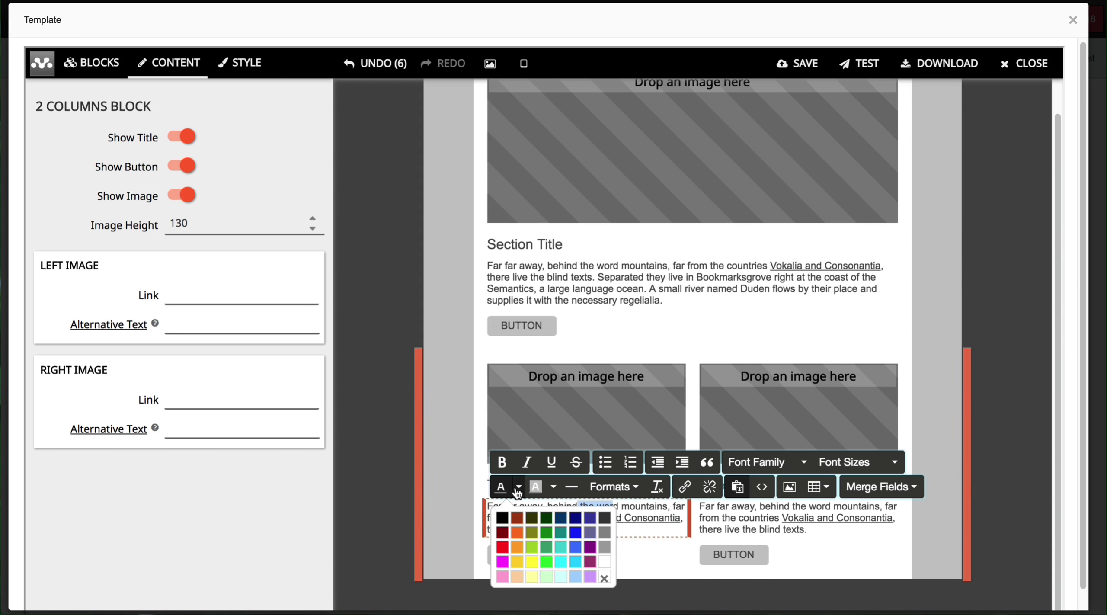
click(517, 519)
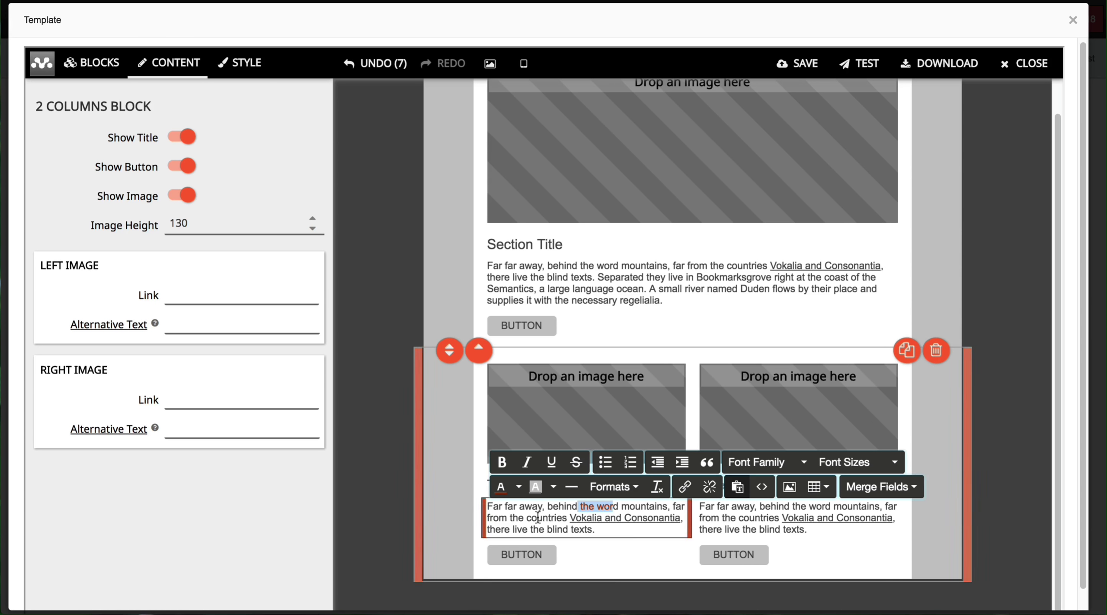
click(538, 518)
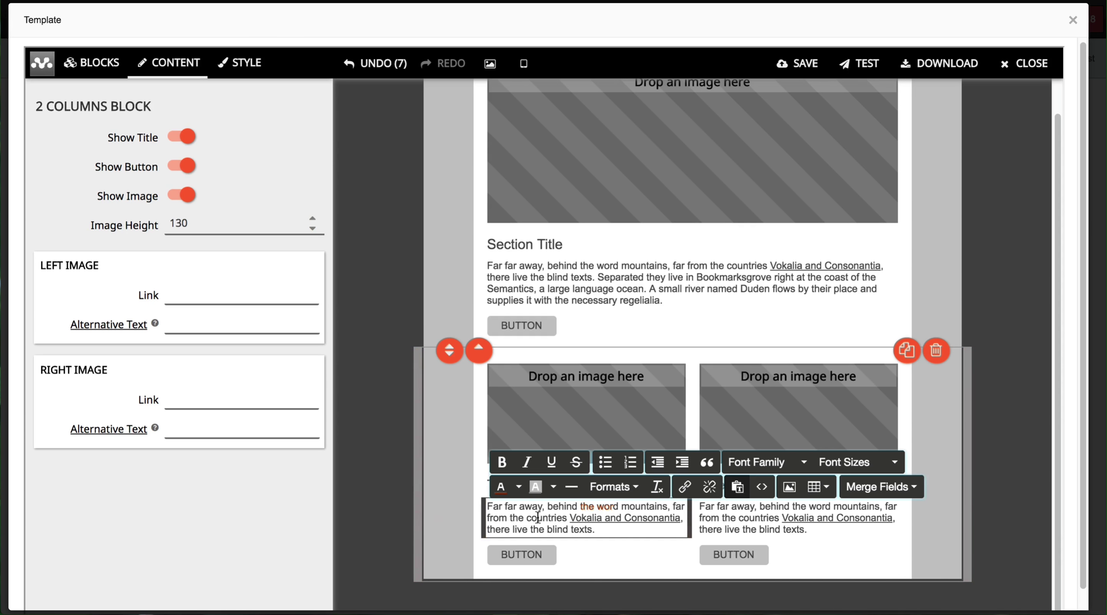
click(374, 426)
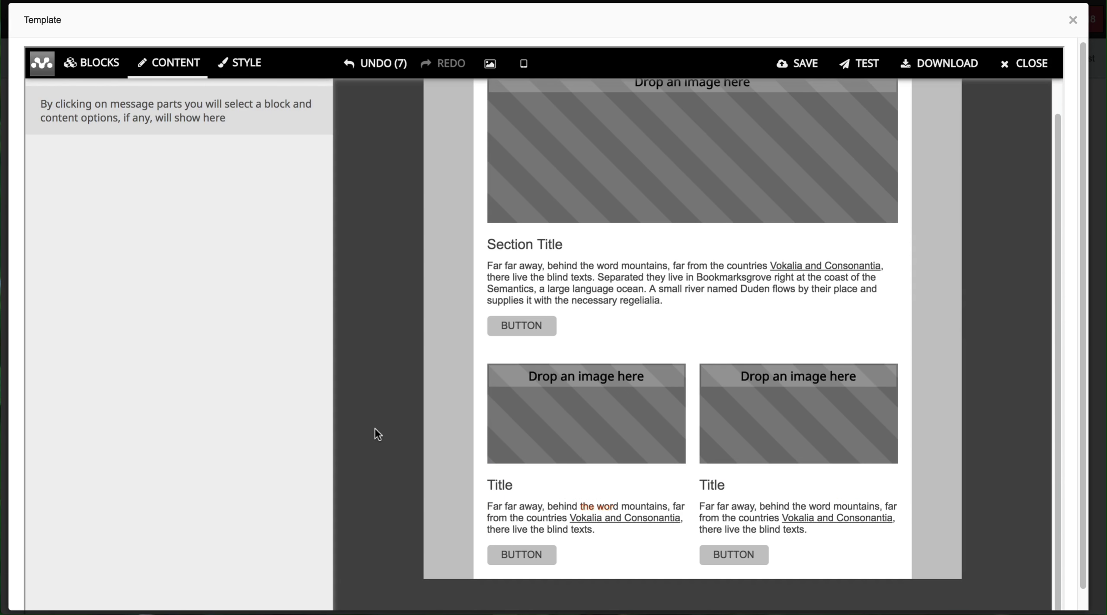
click(521, 282)
Step: In the STYLE settings, set the paragraph colour to light green #92d050
click(239, 65)
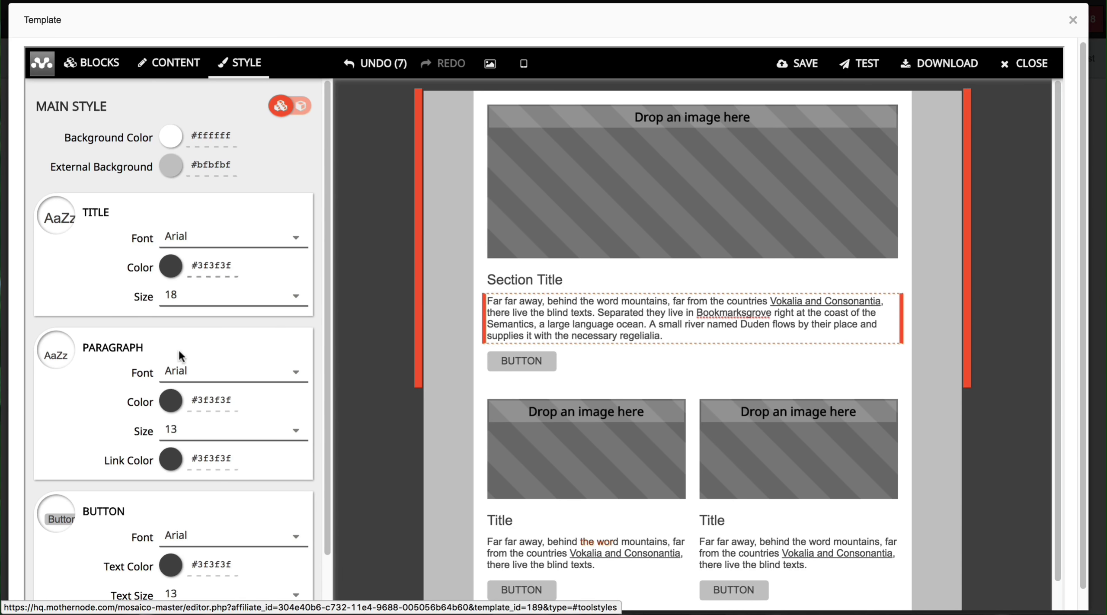
click(665, 326)
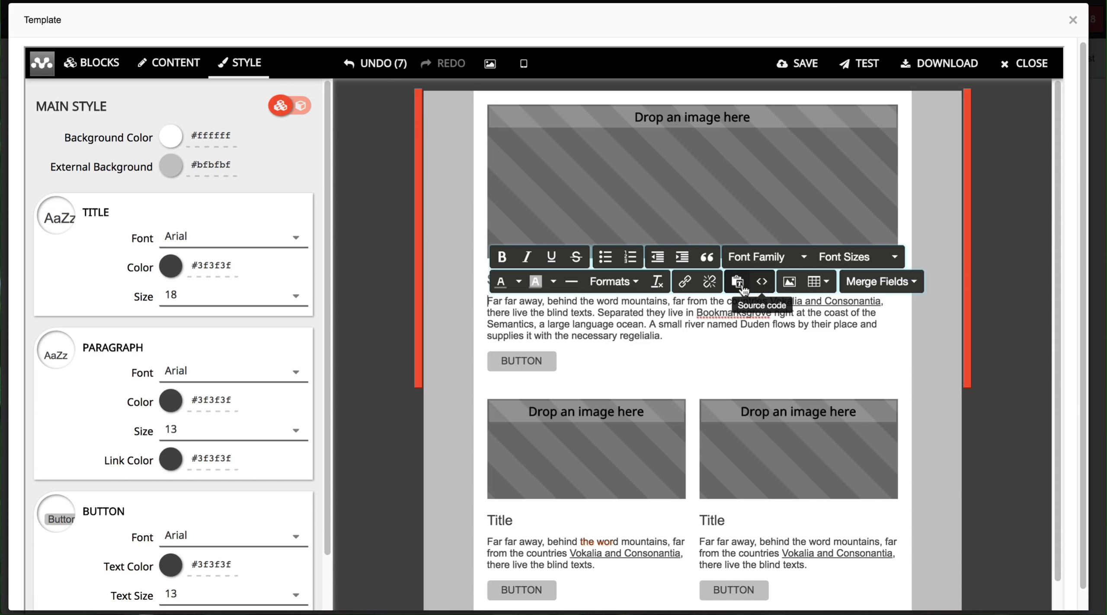
click(172, 392)
click(208, 333)
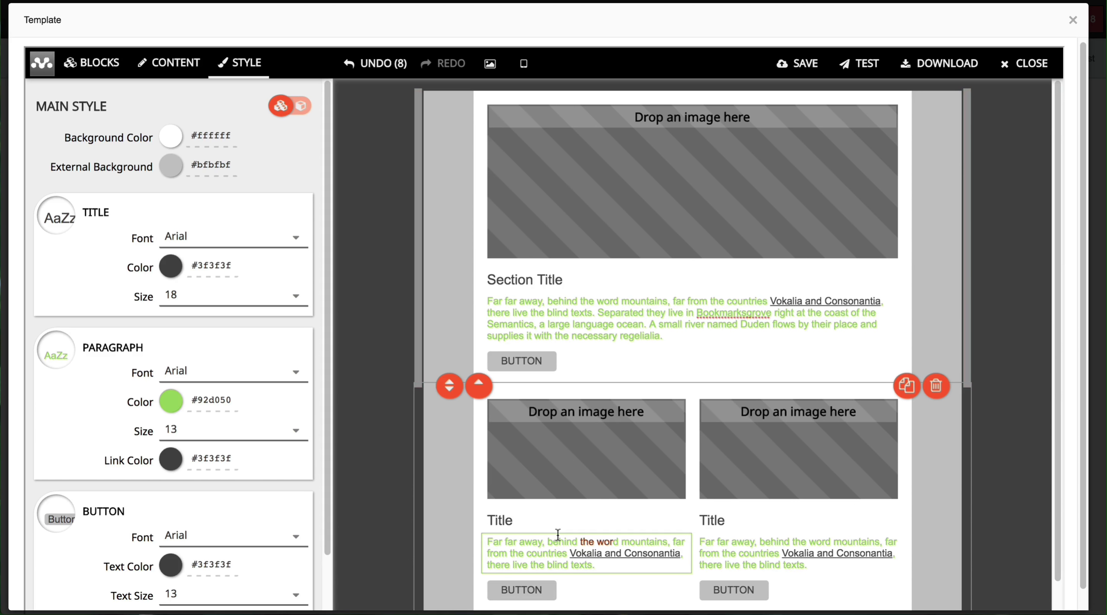
Step: Set the link colour to green #00b050 and select the background colour's hex value
click(612, 316)
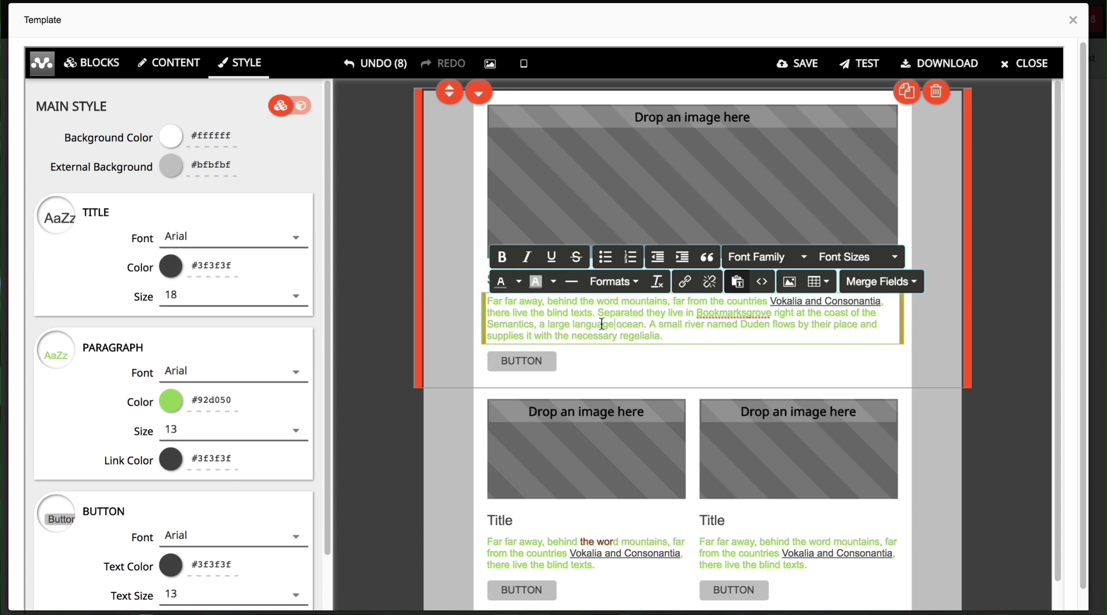
drag(597, 324, 524, 313)
click(171, 460)
scroll(203, 433, down, 4)
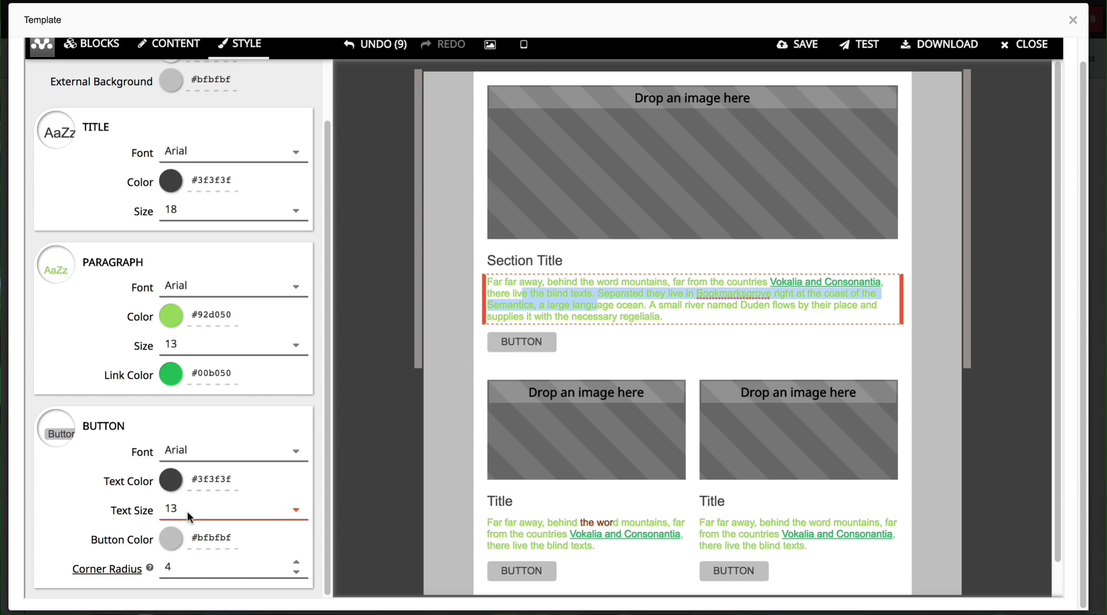
scroll(216, 505, up, 5)
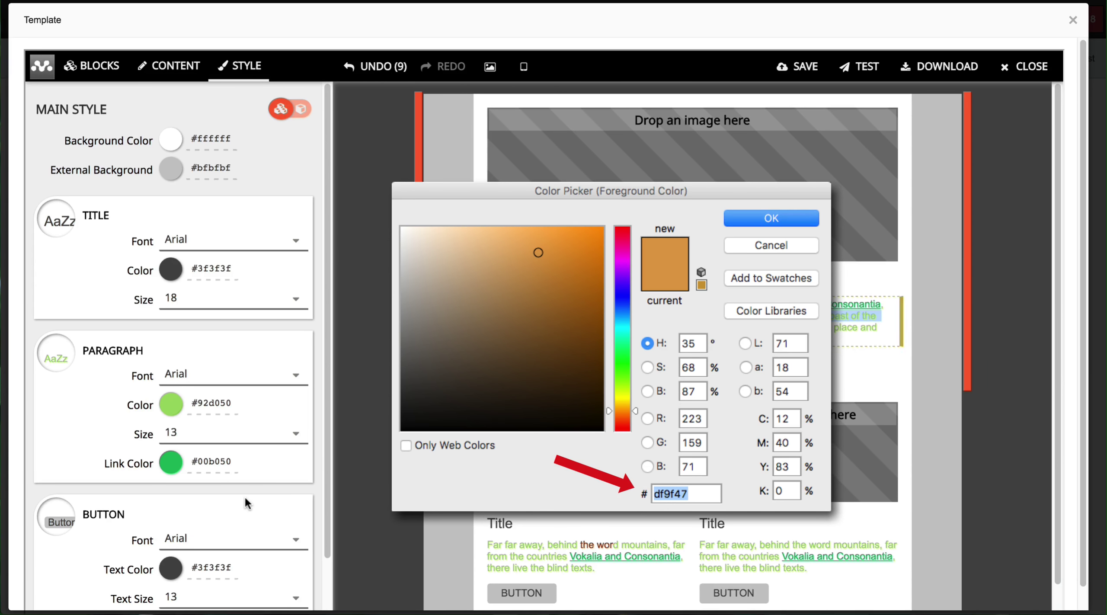
double_click(206, 146)
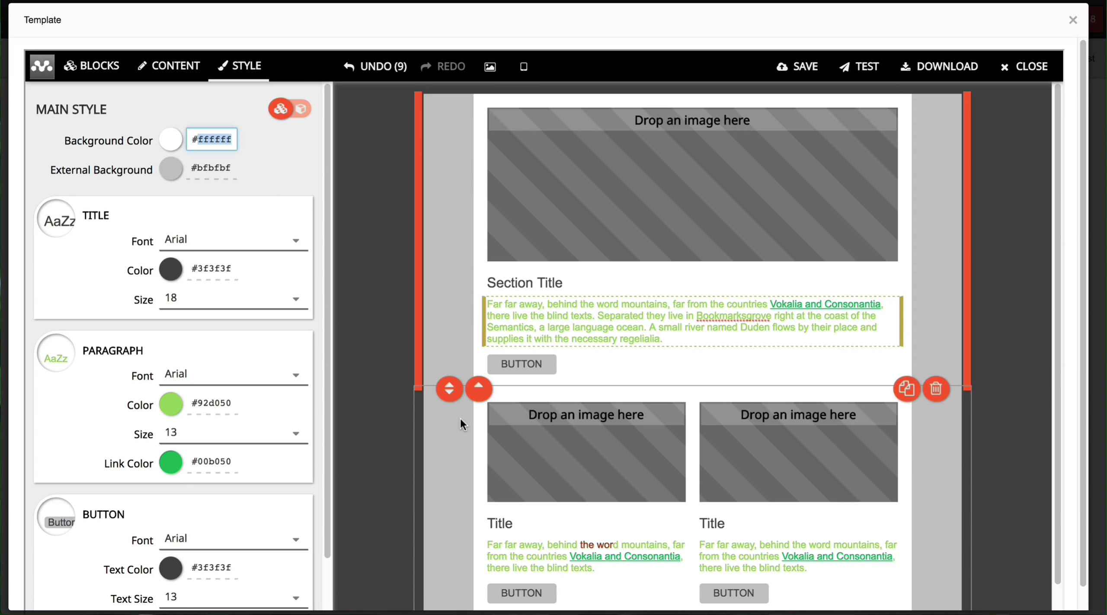
scroll(328, 350, down, 3)
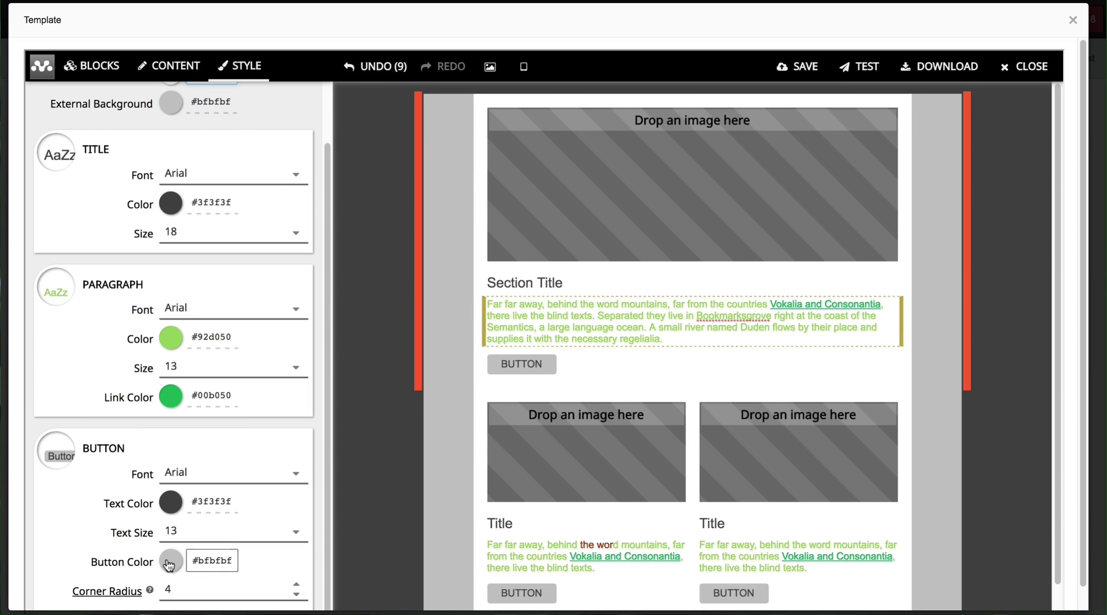
Step: Make the buttons bright red #ff0000 with white #ffffff text
click(212, 560)
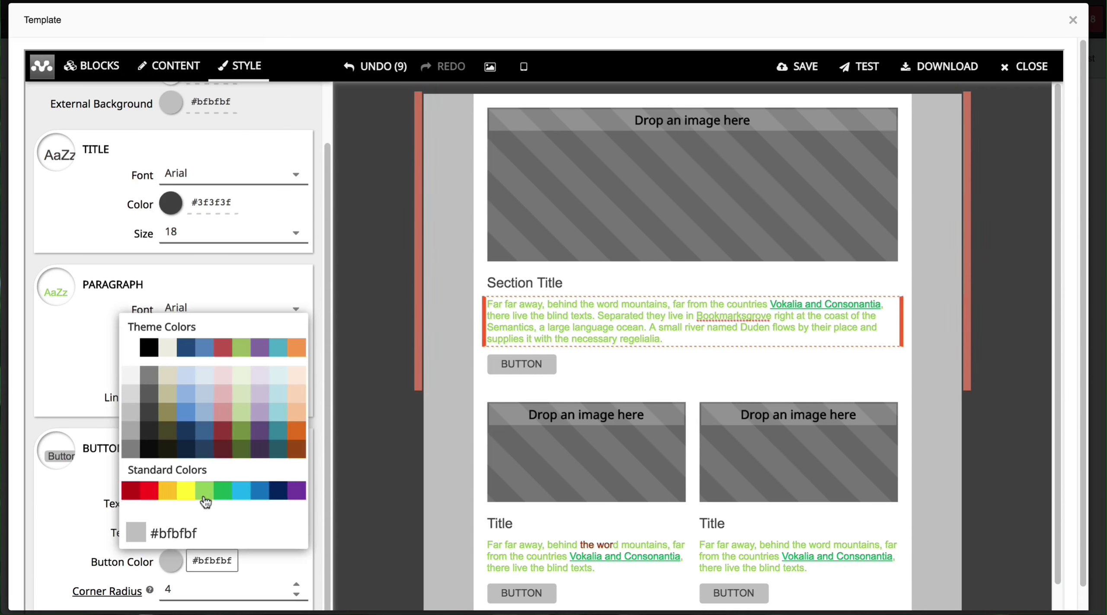
click(148, 496)
click(163, 505)
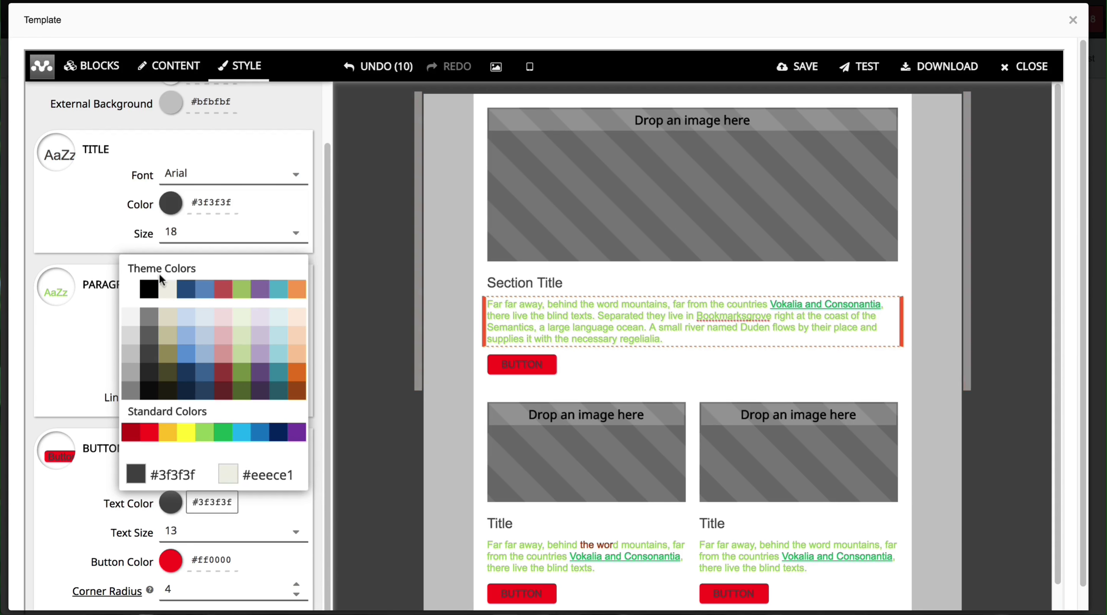
click(131, 289)
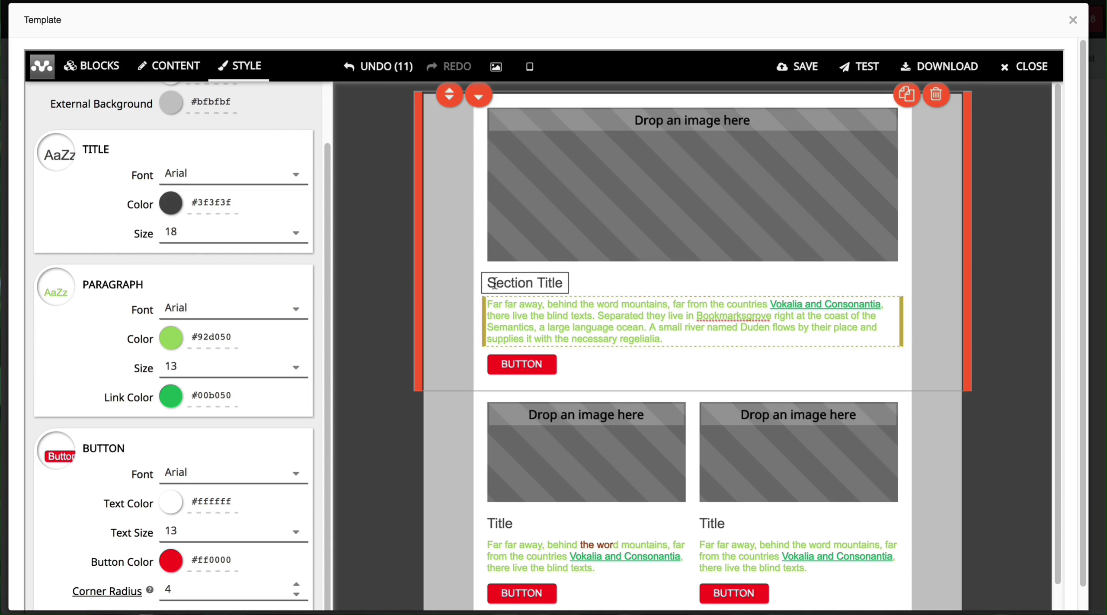
Step: Set the title colour to the red theme swatch #c0504d
click(212, 203)
click(223, 250)
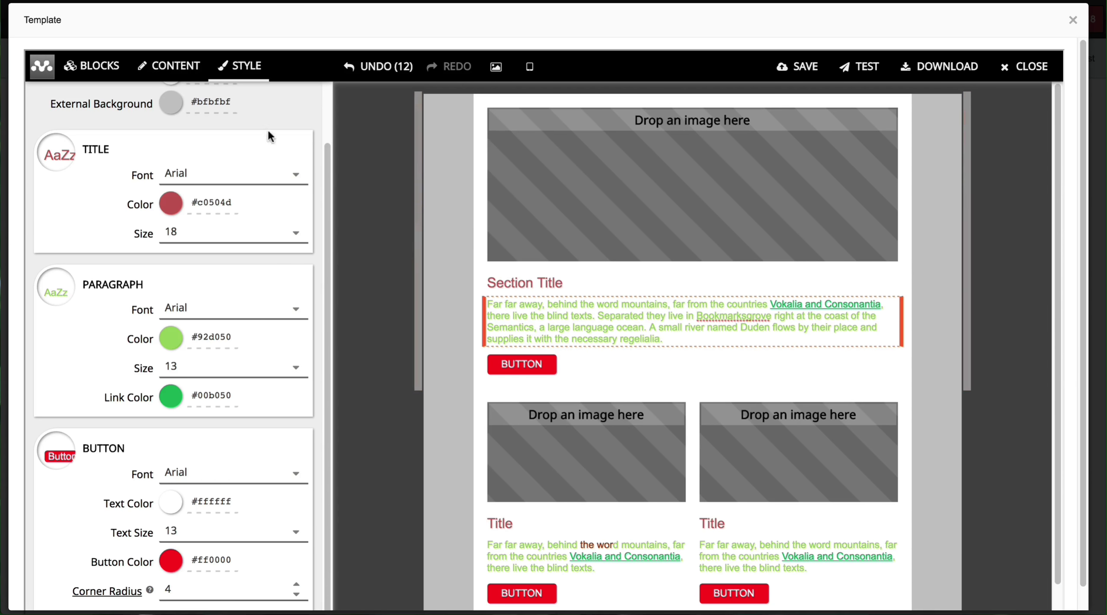
scroll(324, 118, up, 2)
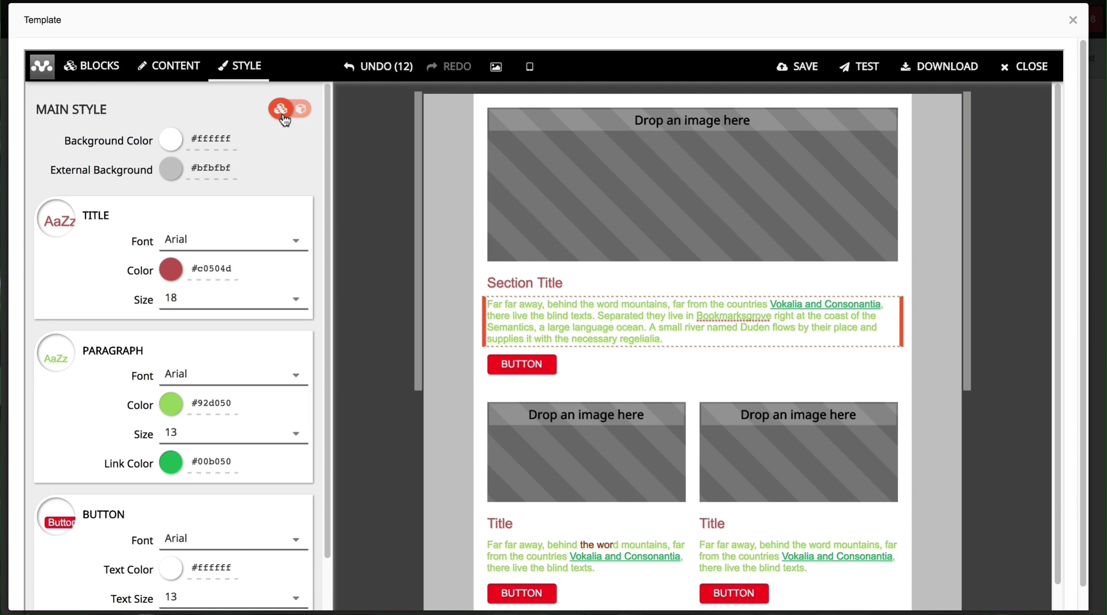
Step: Change the title colour to purple #8064a2
scroll(387, 286, down, 1)
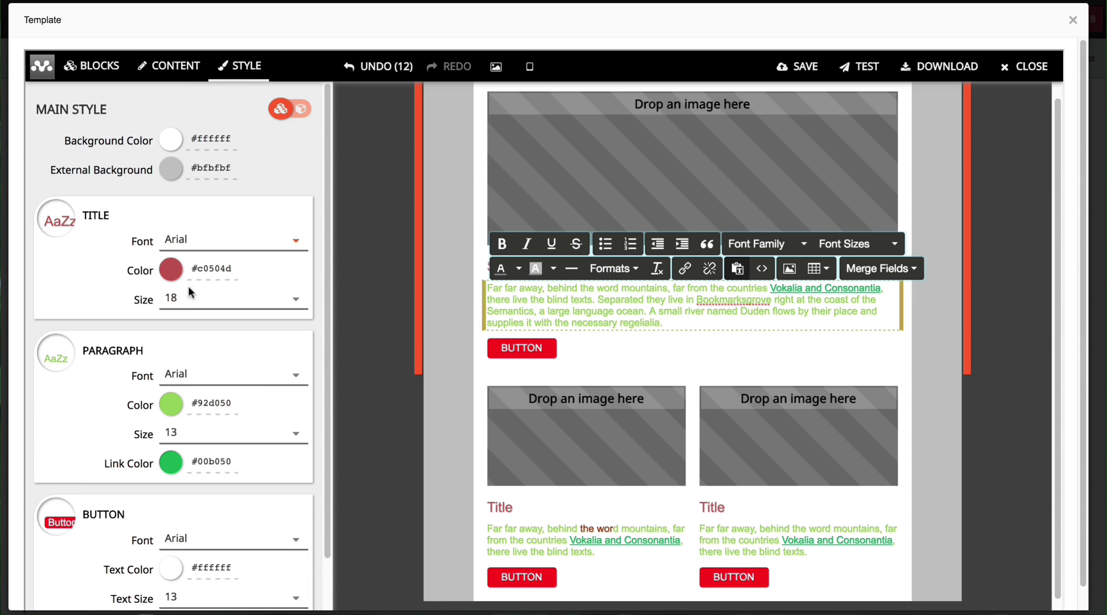
click(210, 269)
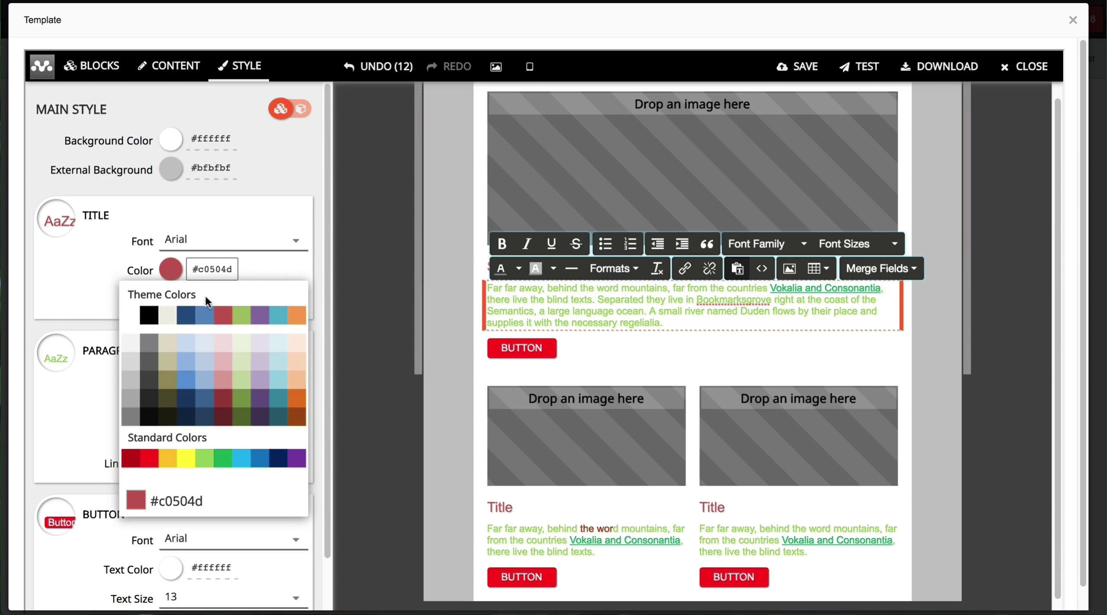
click(260, 315)
Step: Set the paragraph text colour to green #00b050
scroll(526, 428, down, 1)
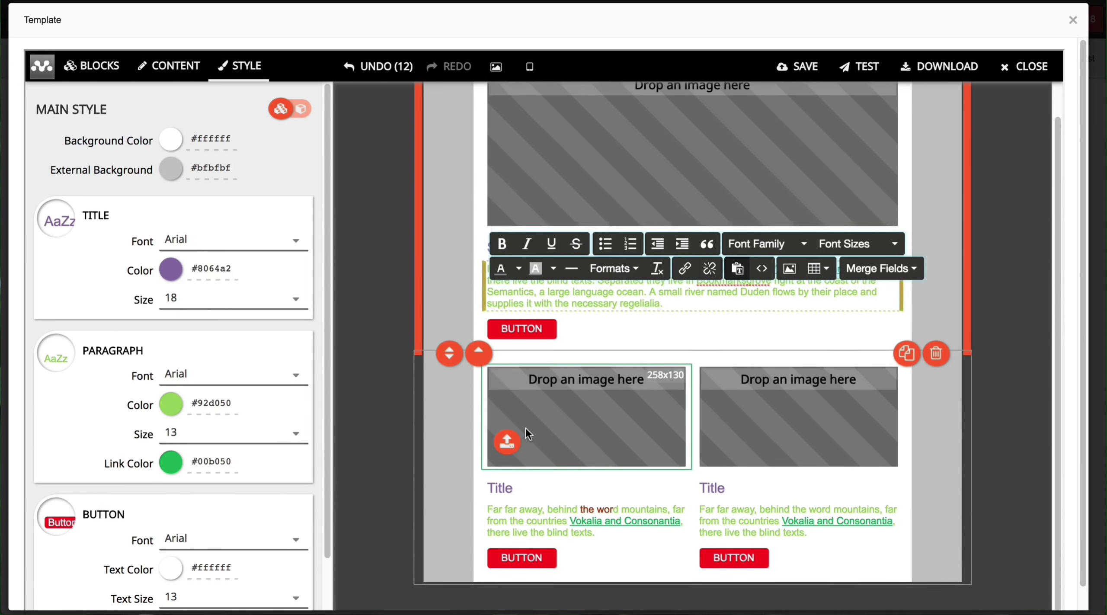
scroll(526, 427, down, 1)
click(795, 487)
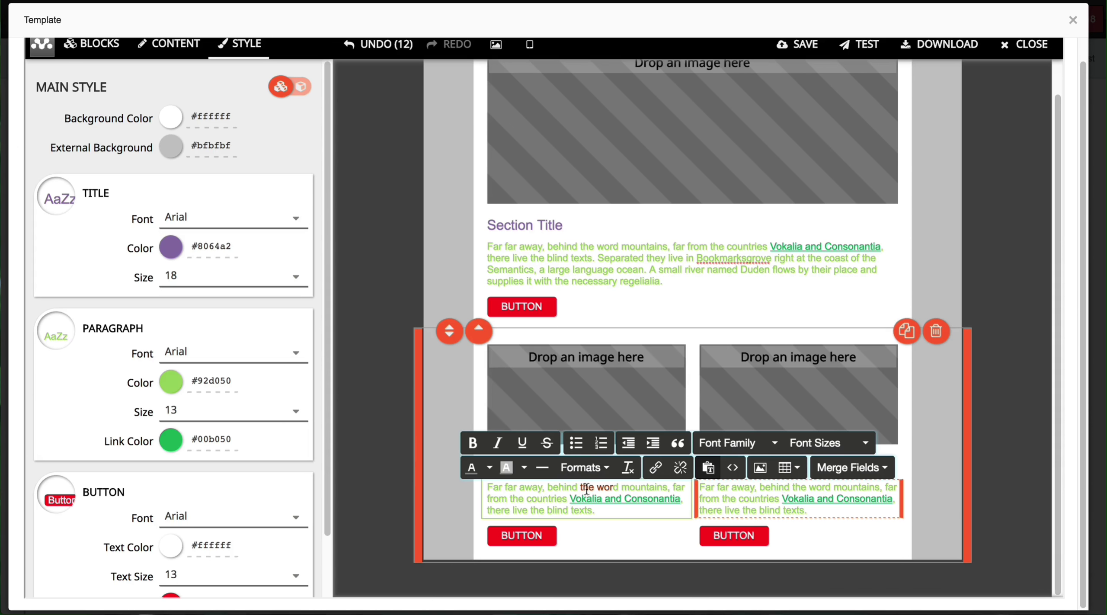
click(172, 386)
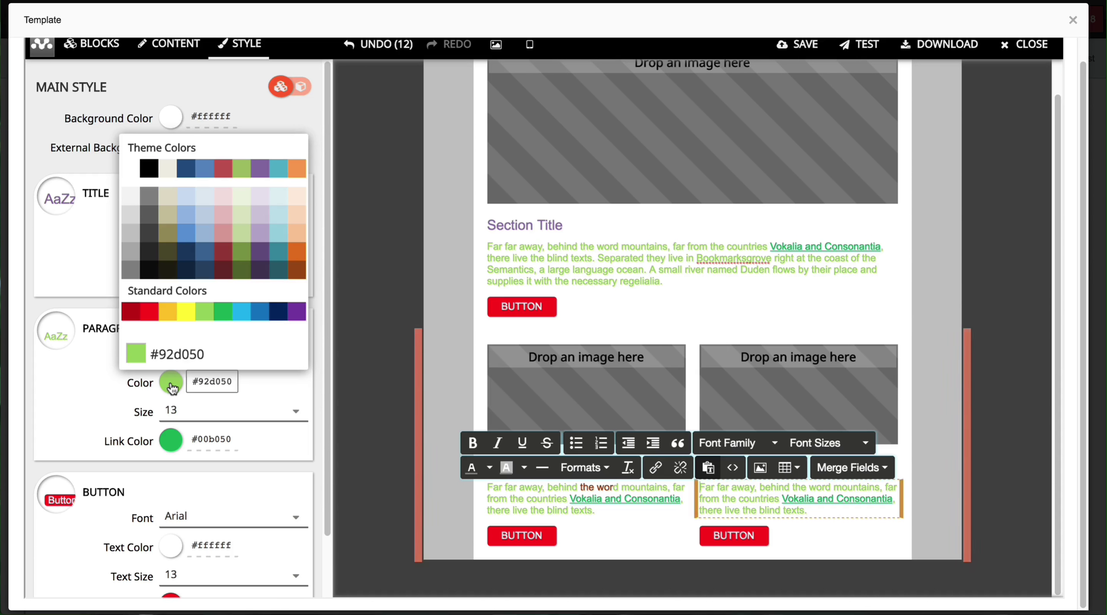
click(221, 313)
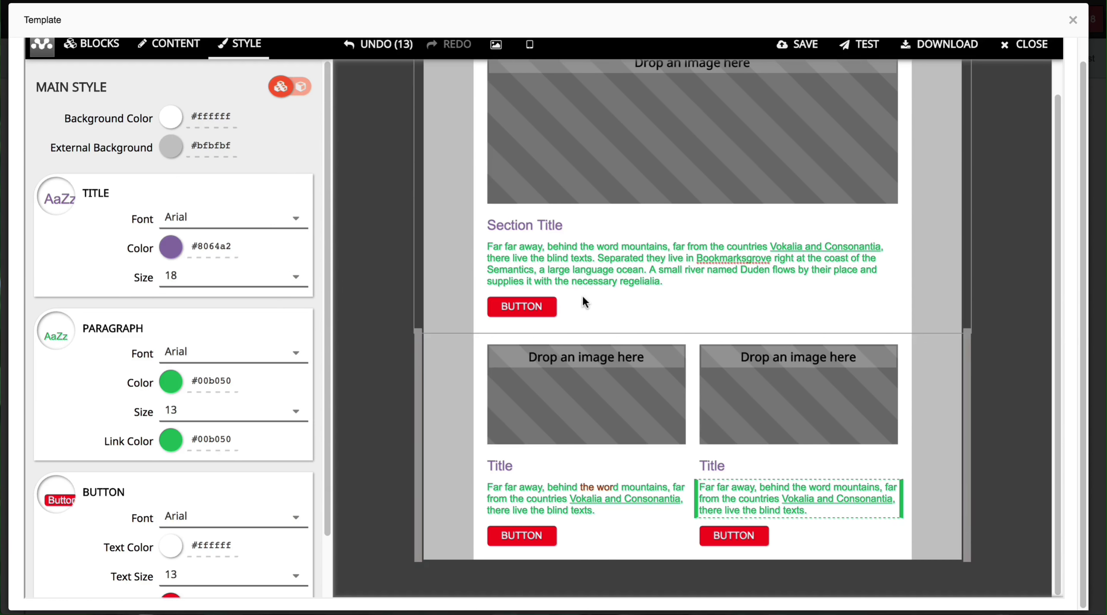
Step: Duplicate the two-column image block and review the copy
scroll(380, 299, up, 1)
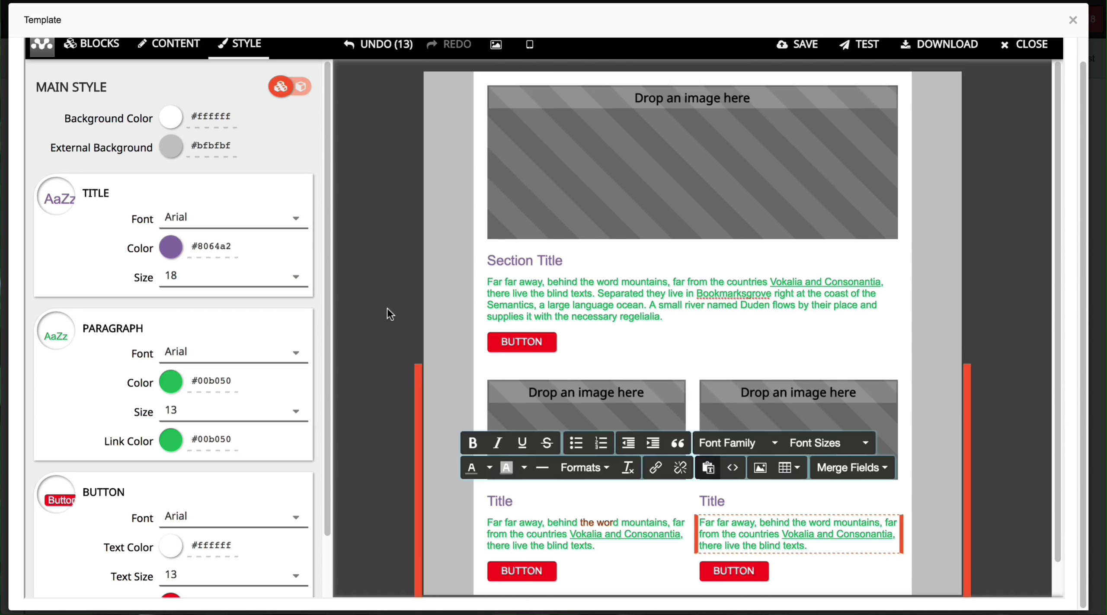
scroll(413, 345, down, 1)
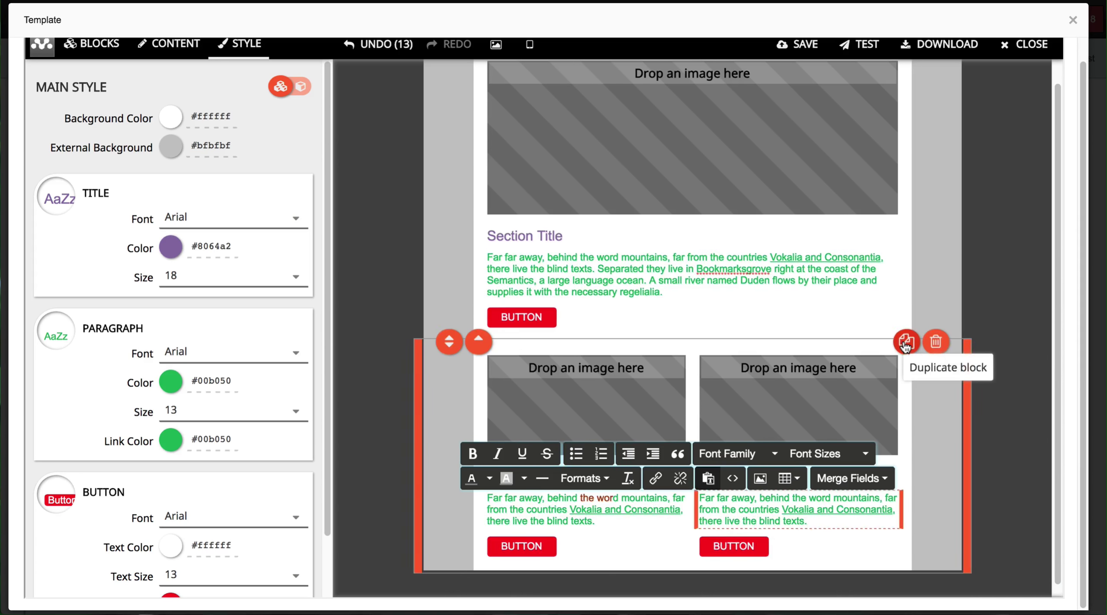
click(907, 342)
scroll(840, 339, down, 3)
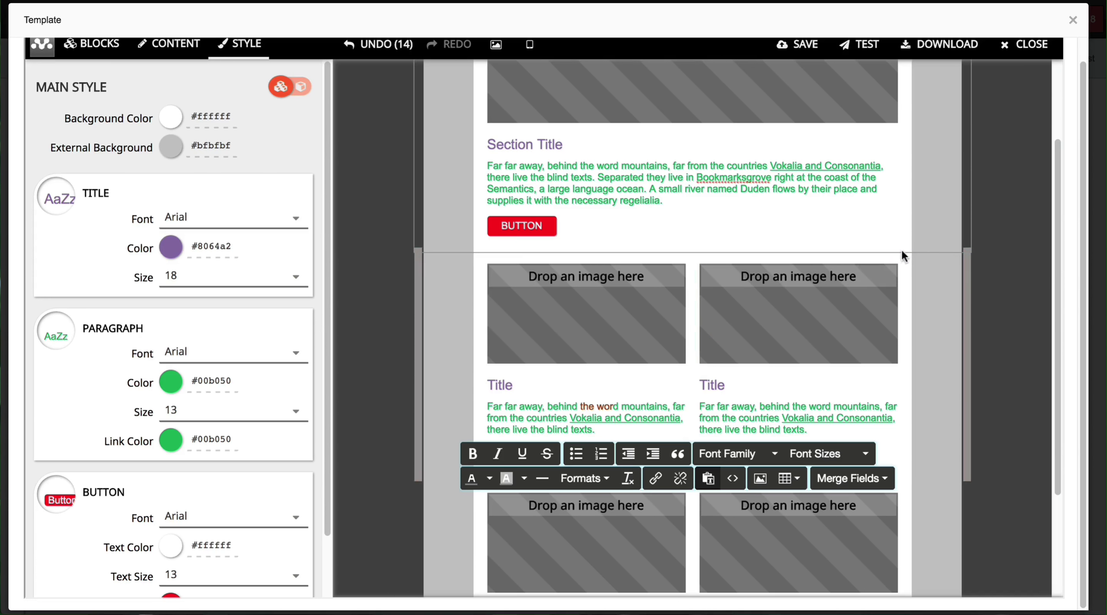
scroll(771, 334, down, 1)
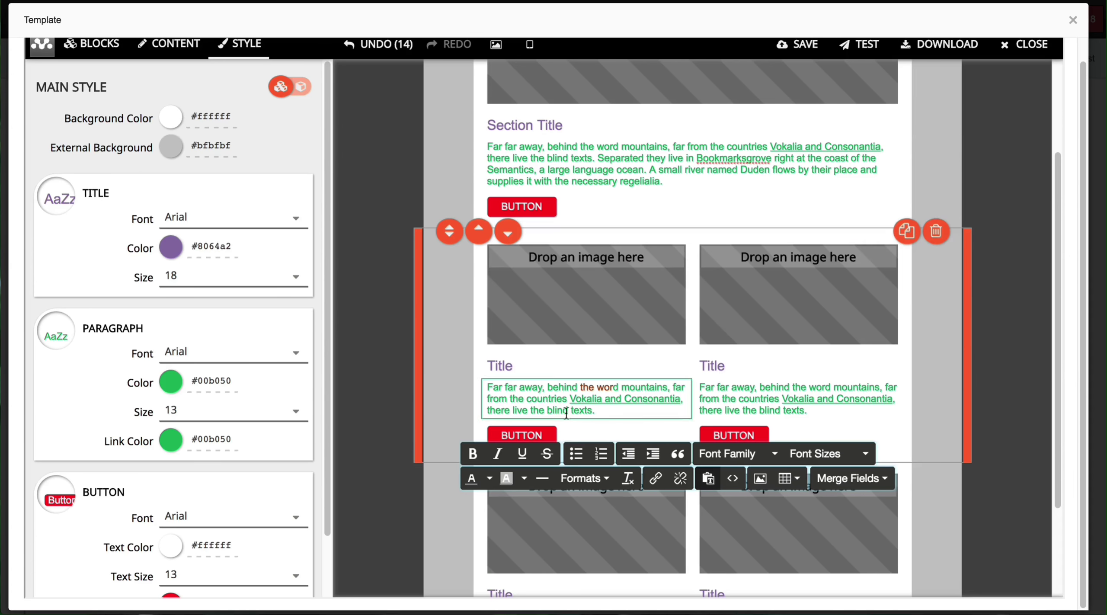
scroll(453, 482, down, 4)
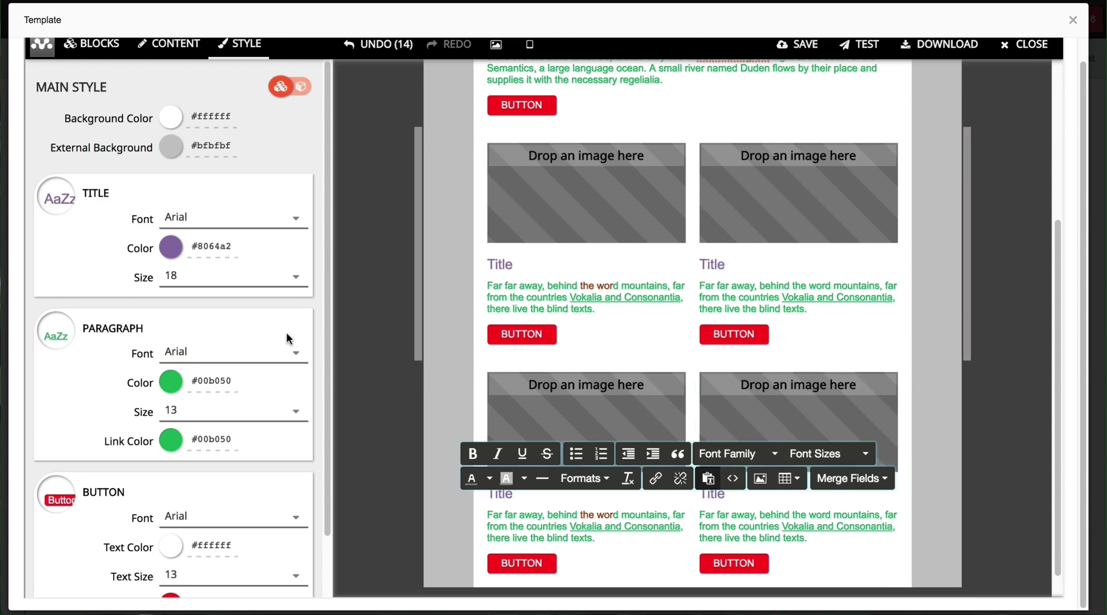
scroll(365, 395, up, 3)
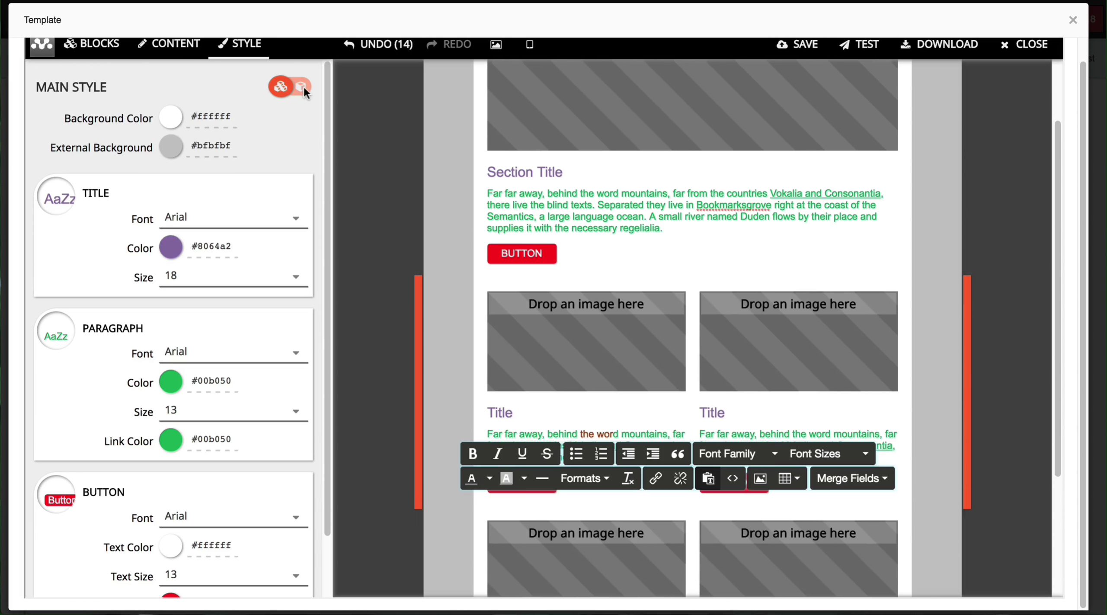
scroll(298, 84, up, 1)
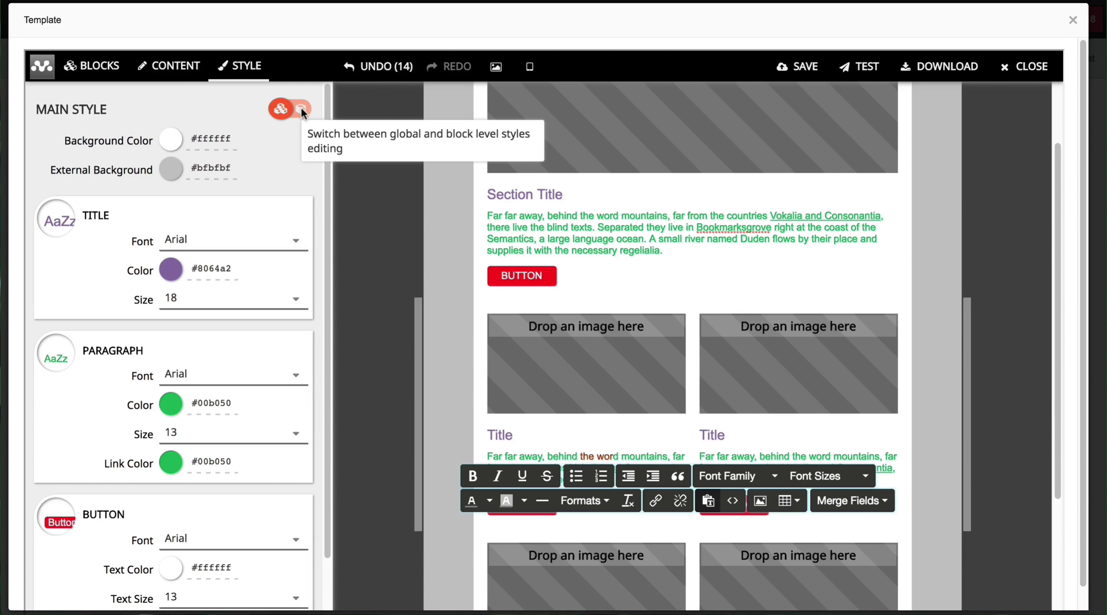
Step: Set the main style's paragraph colour to blue #0070c0
click(302, 111)
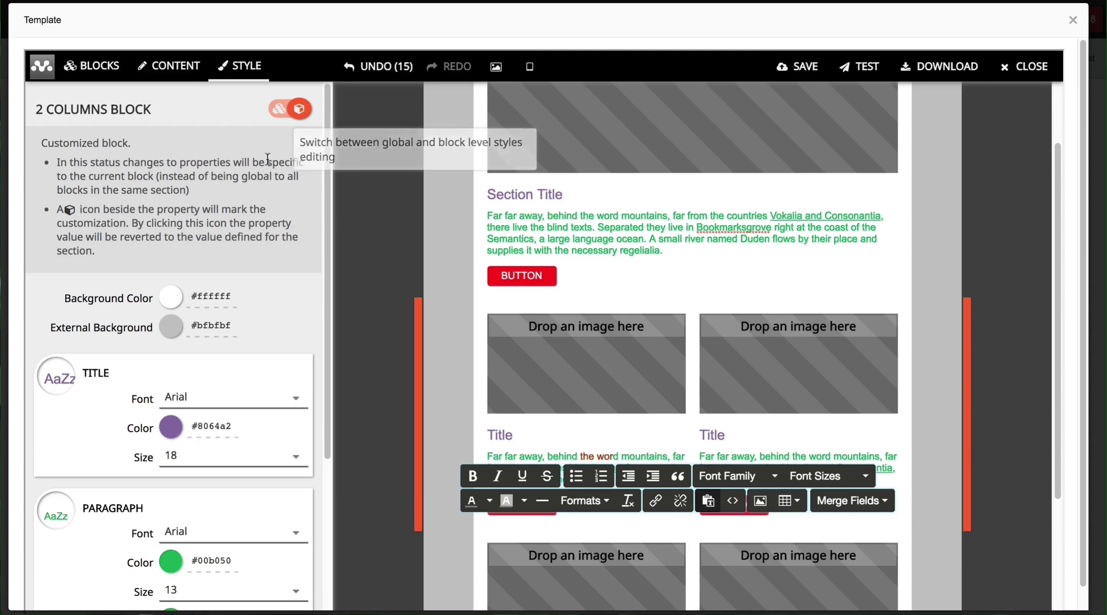
click(448, 229)
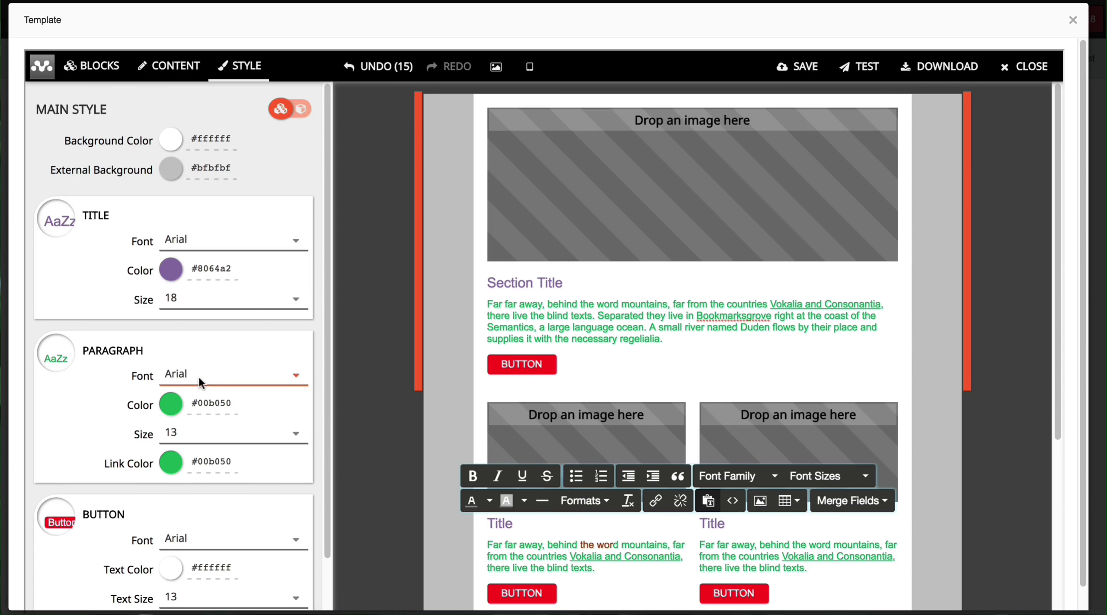
click(176, 408)
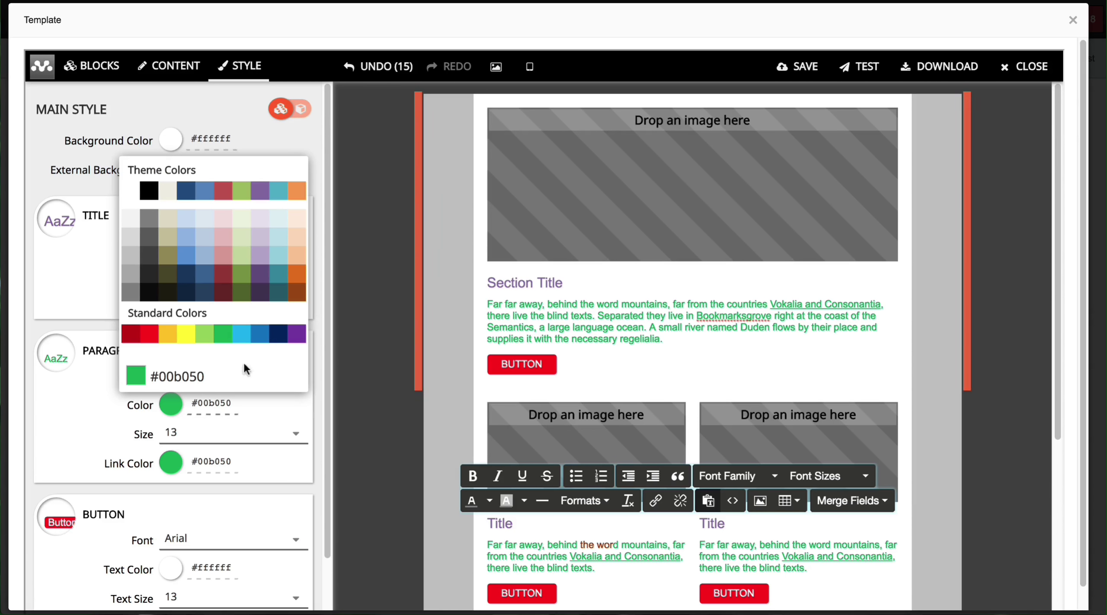
click(259, 335)
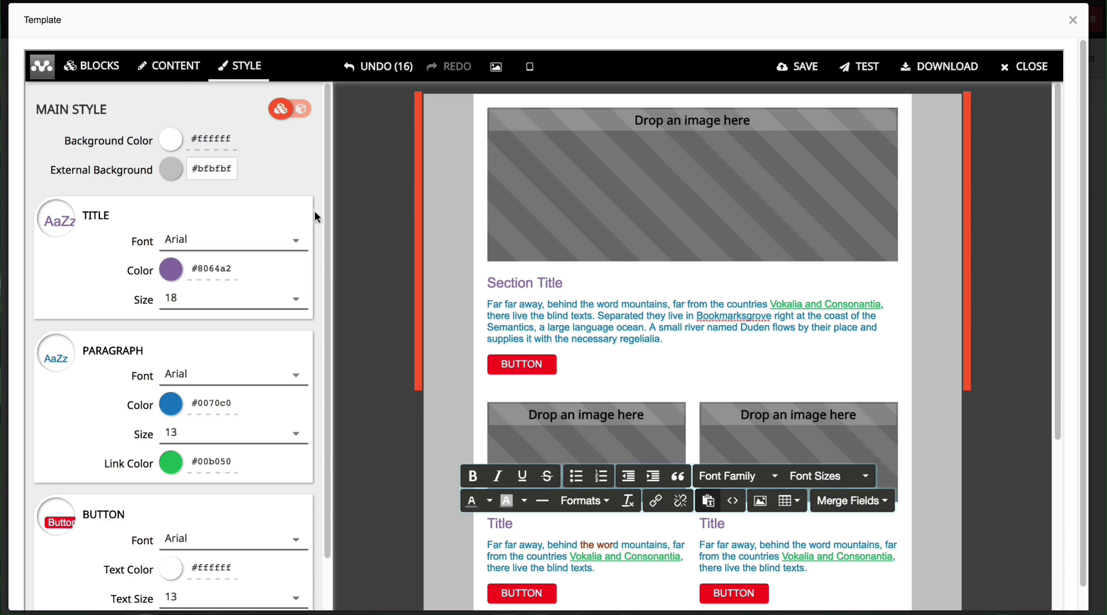
Step: Give the top image-and-text block its own style with dark red #953734 paragraphs
click(300, 112)
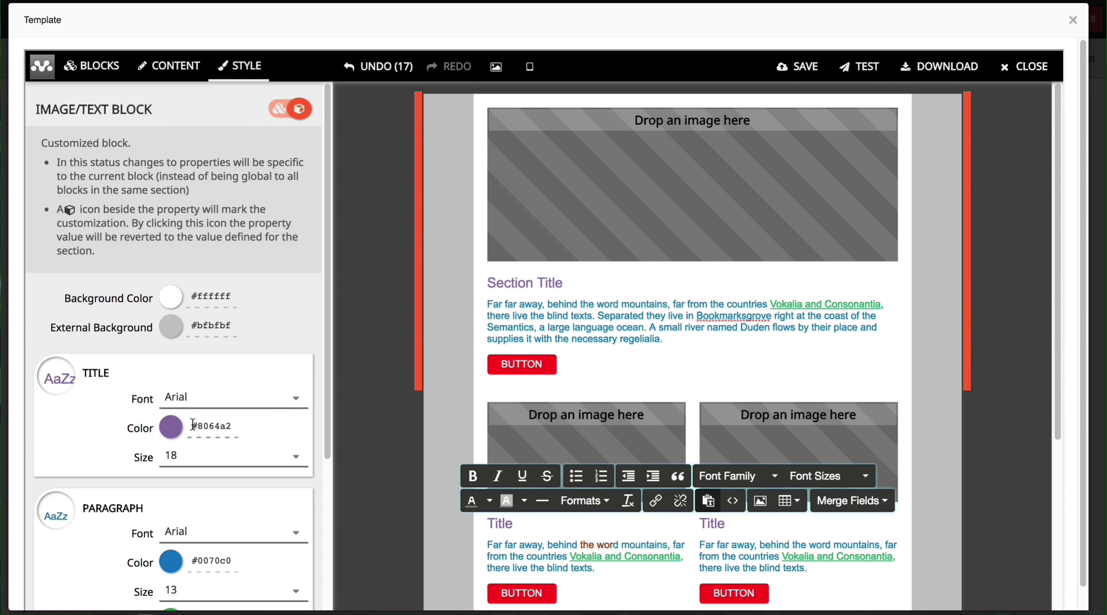
click(178, 564)
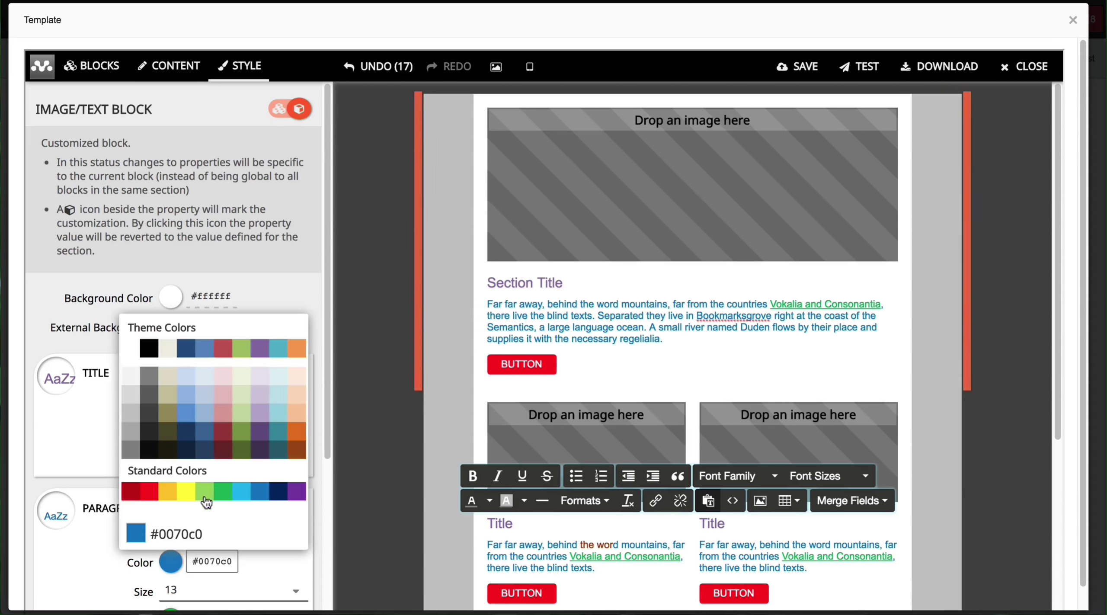
click(224, 434)
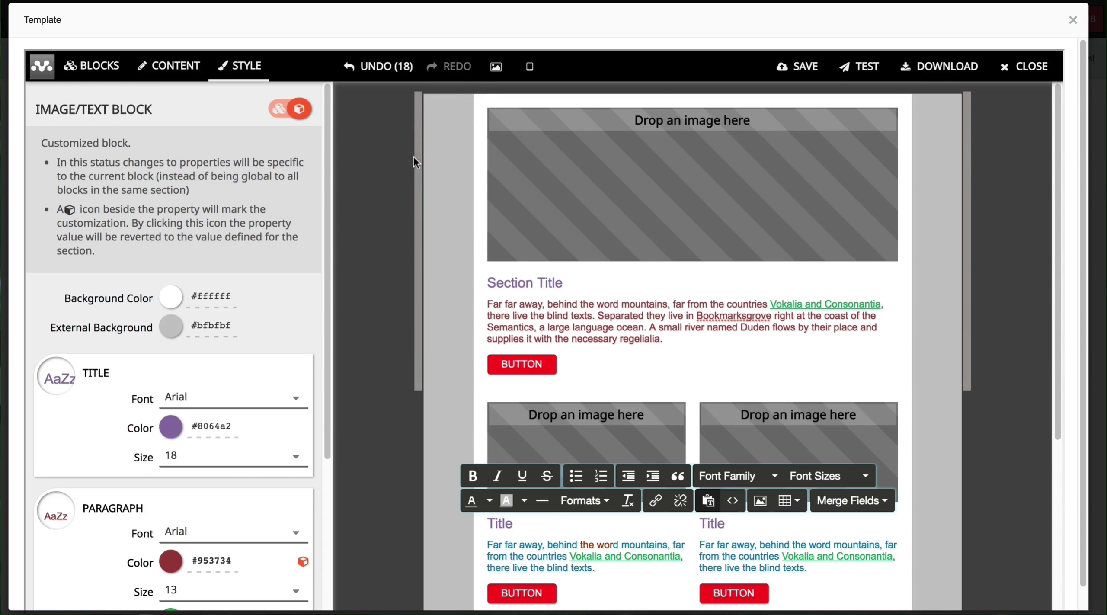
scroll(603, 426, down, 1)
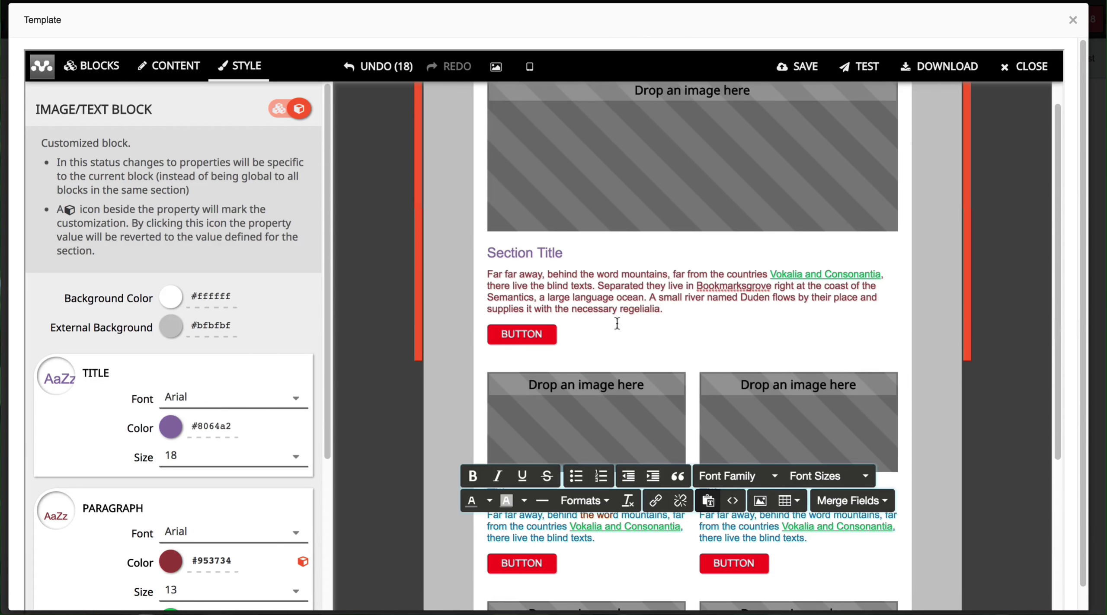
scroll(590, 358, down, 5)
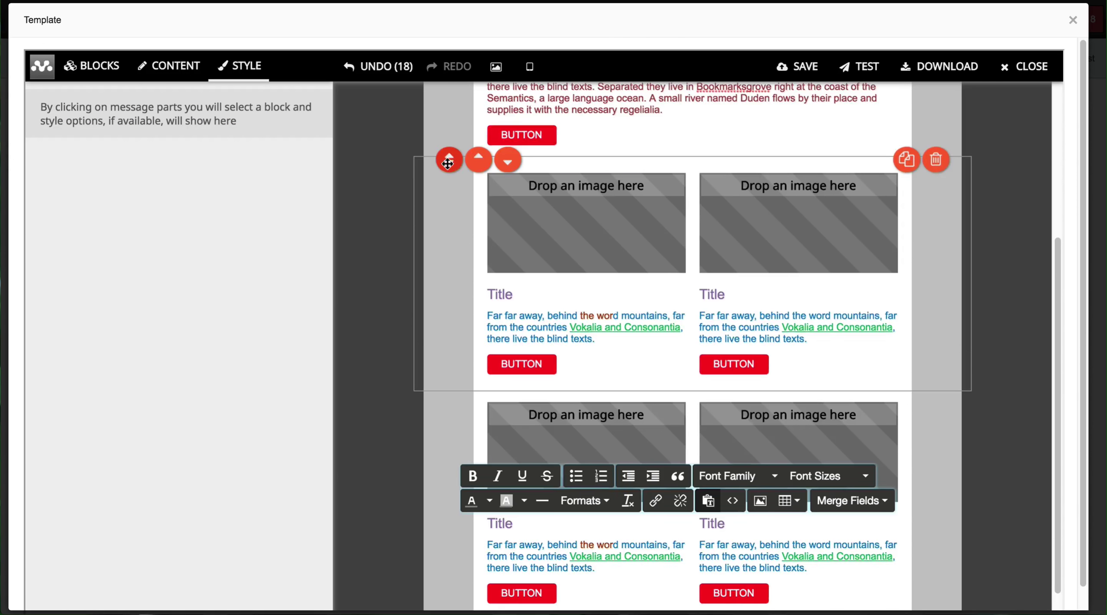
drag(450, 160, 492, 162)
scroll(485, 191, up, 1)
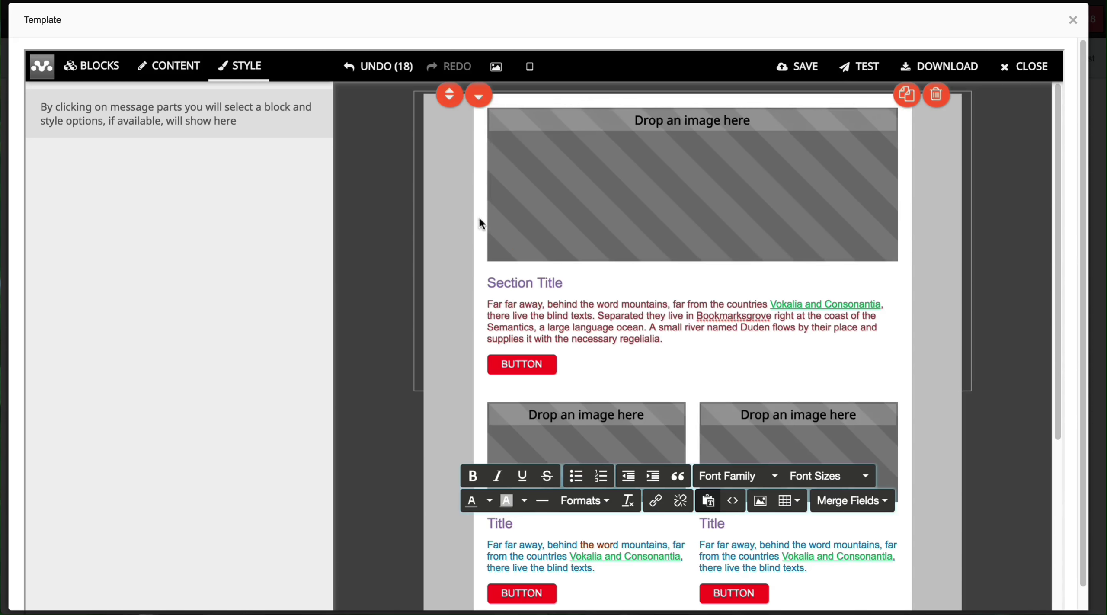
click(478, 98)
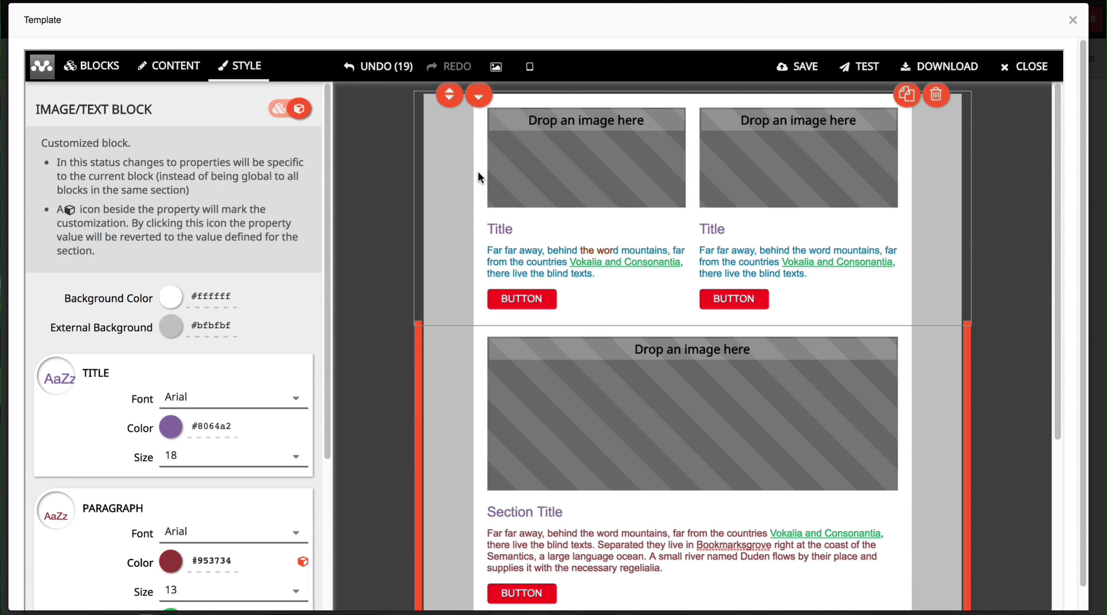
scroll(462, 316, down, 3)
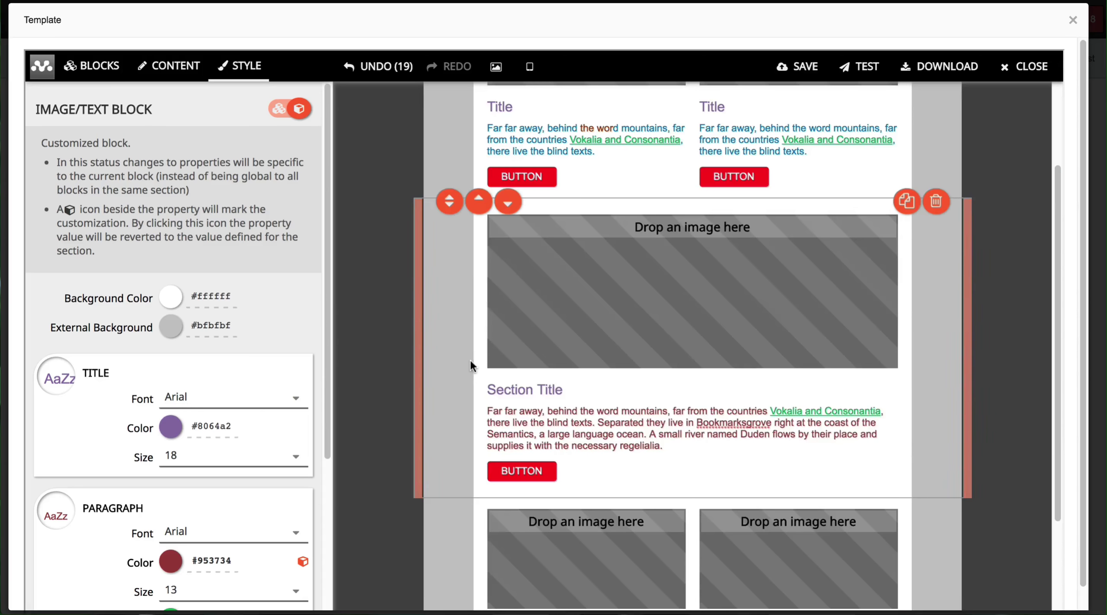
click(472, 204)
mouse_move(912, 291)
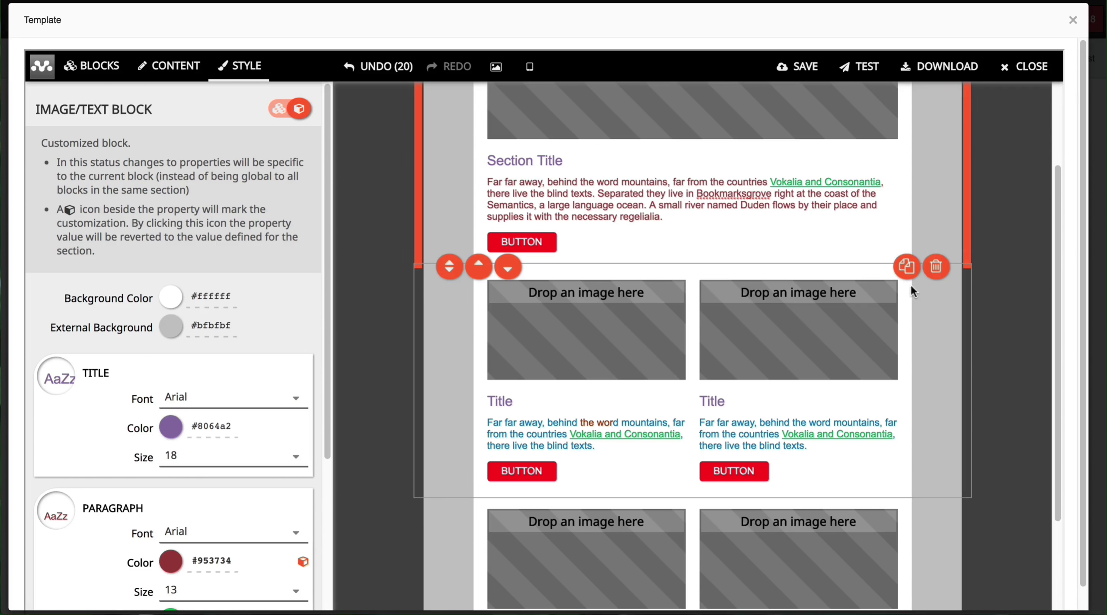
click(935, 268)
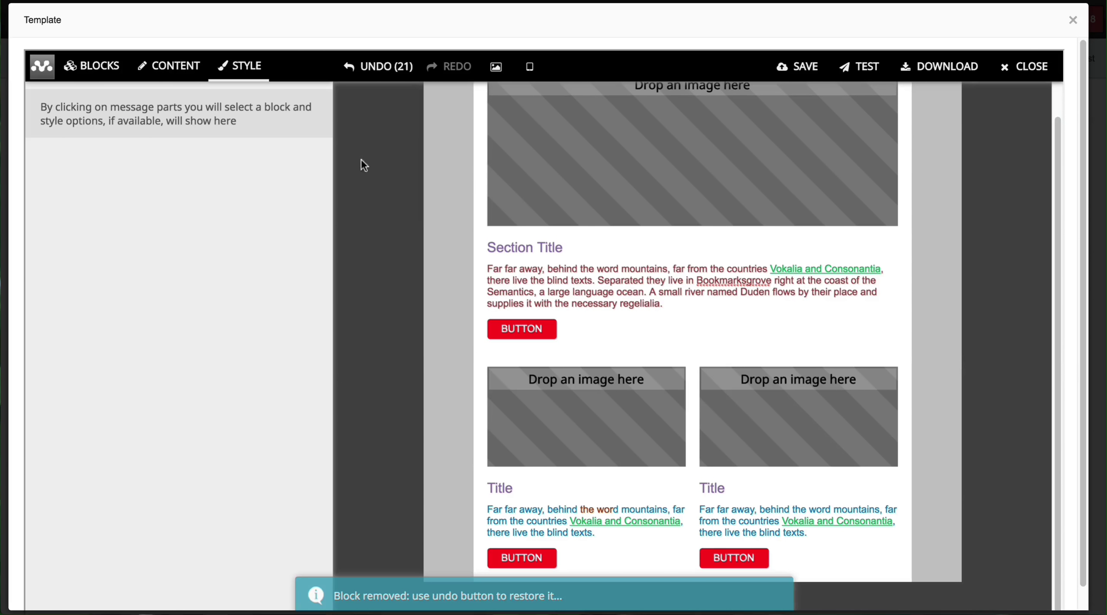
click(364, 71)
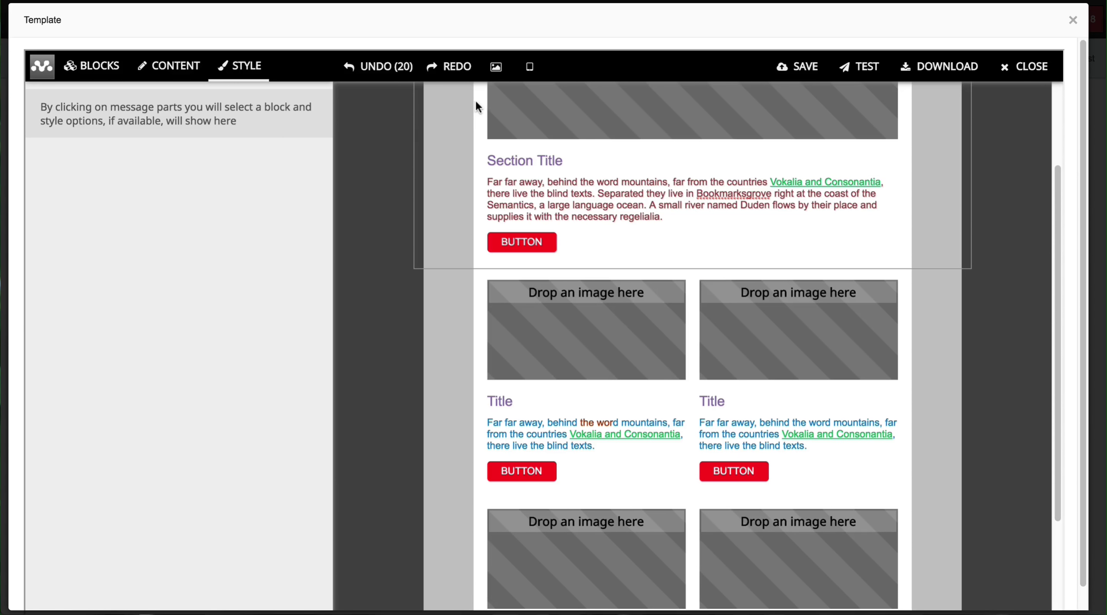
scroll(460, 255, up, 3)
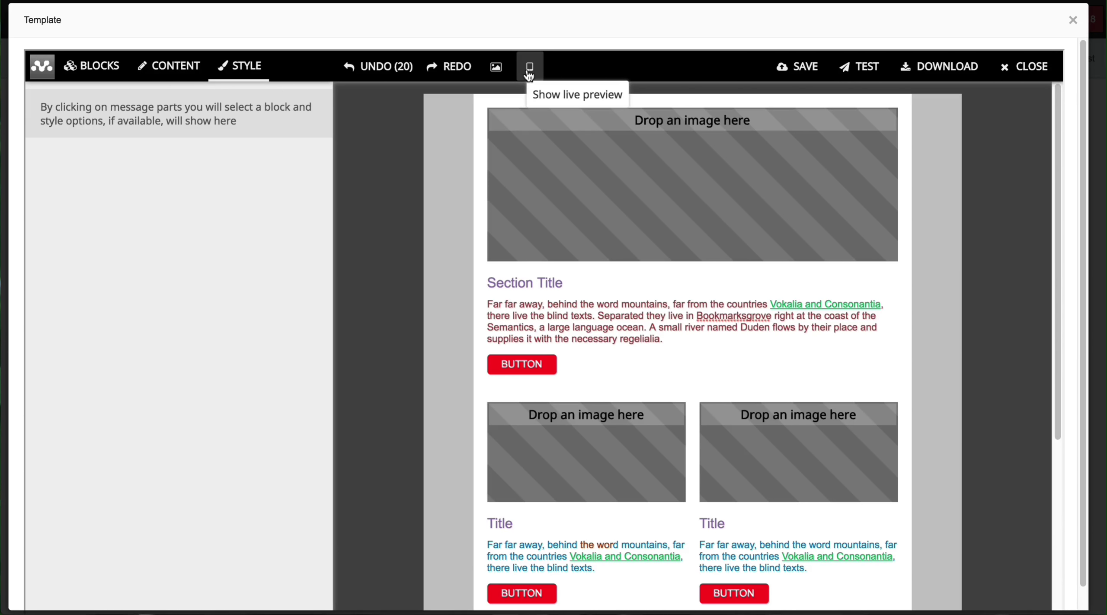
Step: Show the live preview beside the editor and switch it to tablet width
click(528, 74)
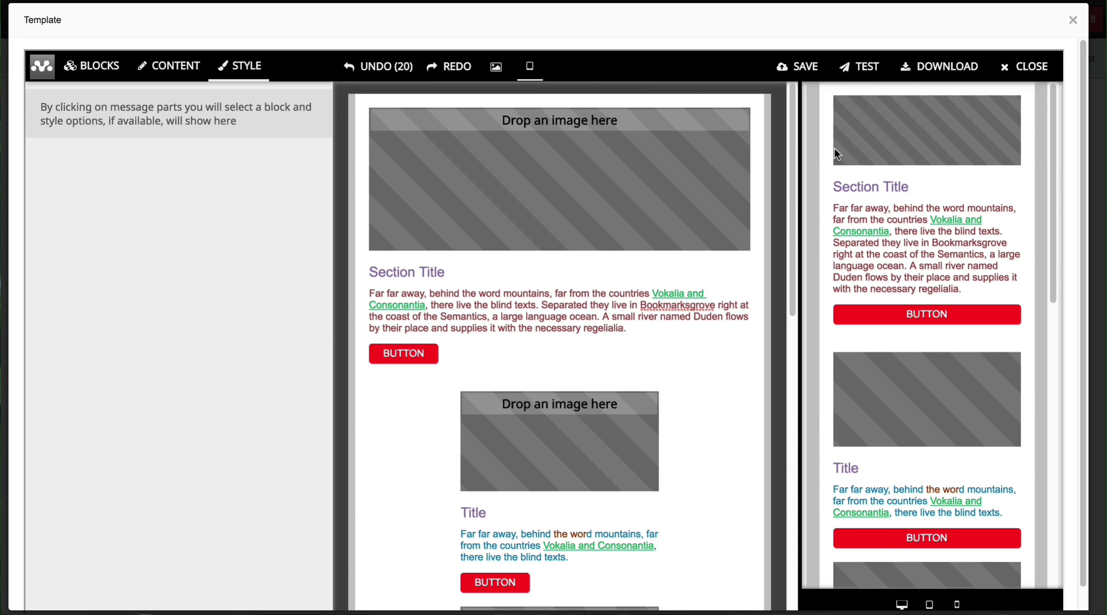
mouse_move(562, 239)
drag(1050, 203, 1081, 187)
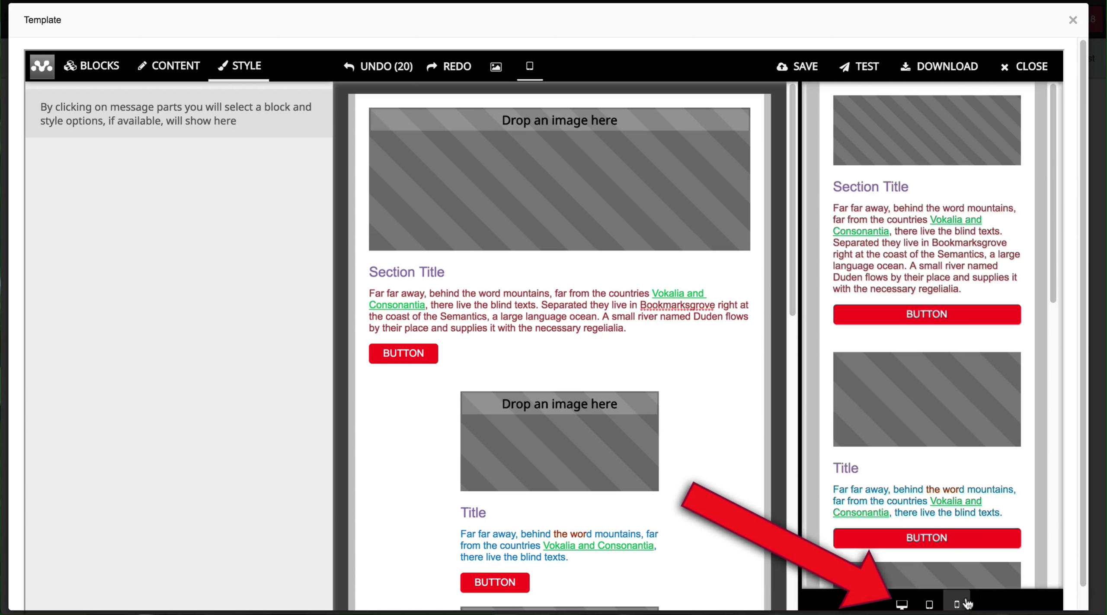
click(929, 605)
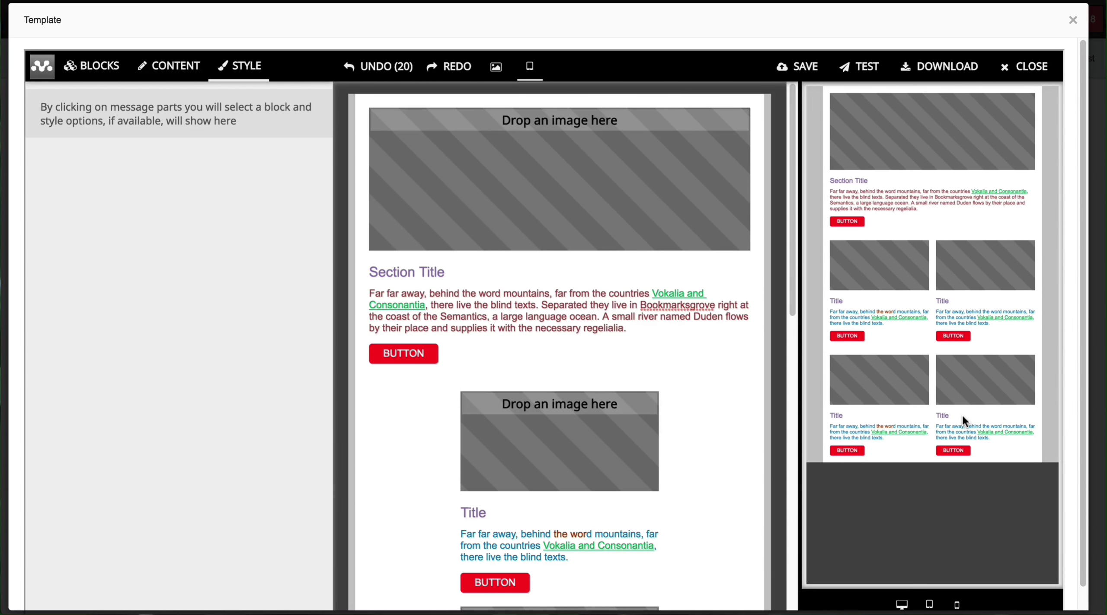
Step: Preview the email at desktop and mobile widths, then start sending a test email
click(903, 604)
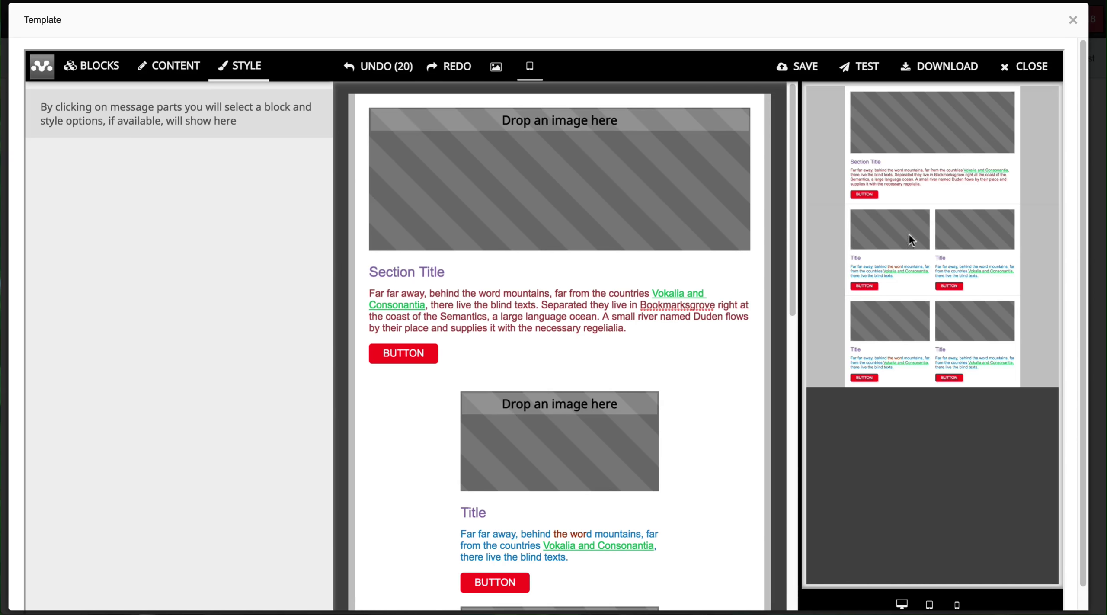
click(953, 602)
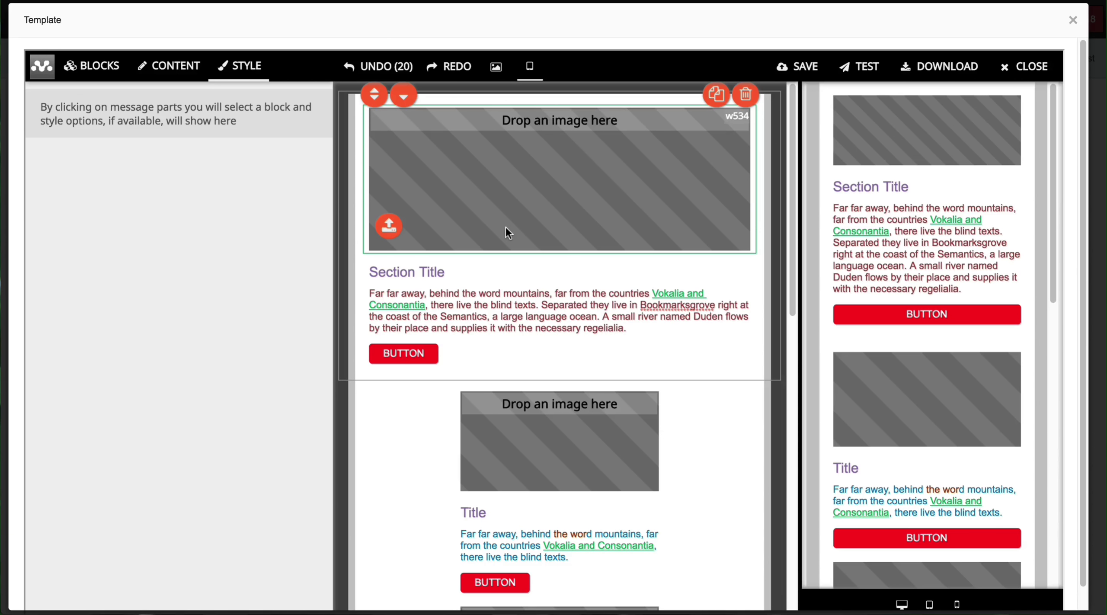
click(852, 79)
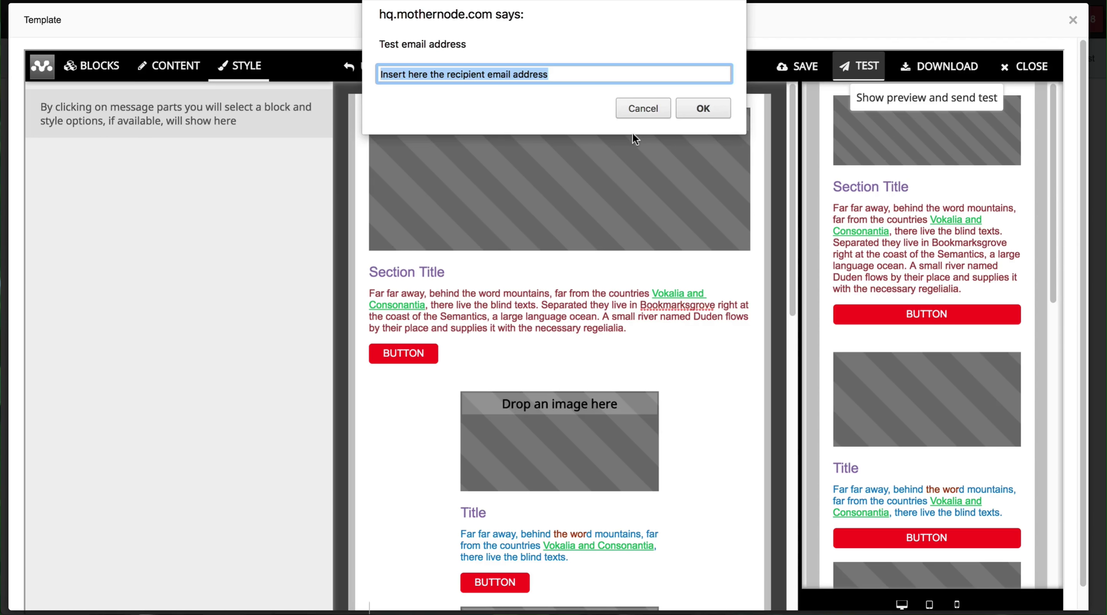
Step: Cancel the Test email address prompt so no test email is sent
click(642, 109)
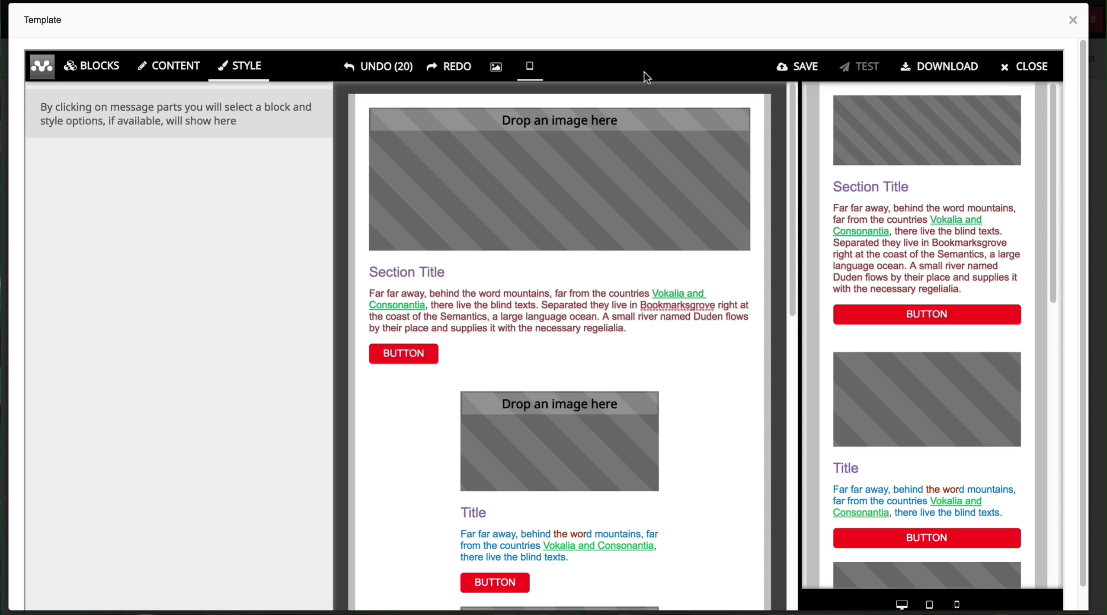
mouse_move(616, 119)
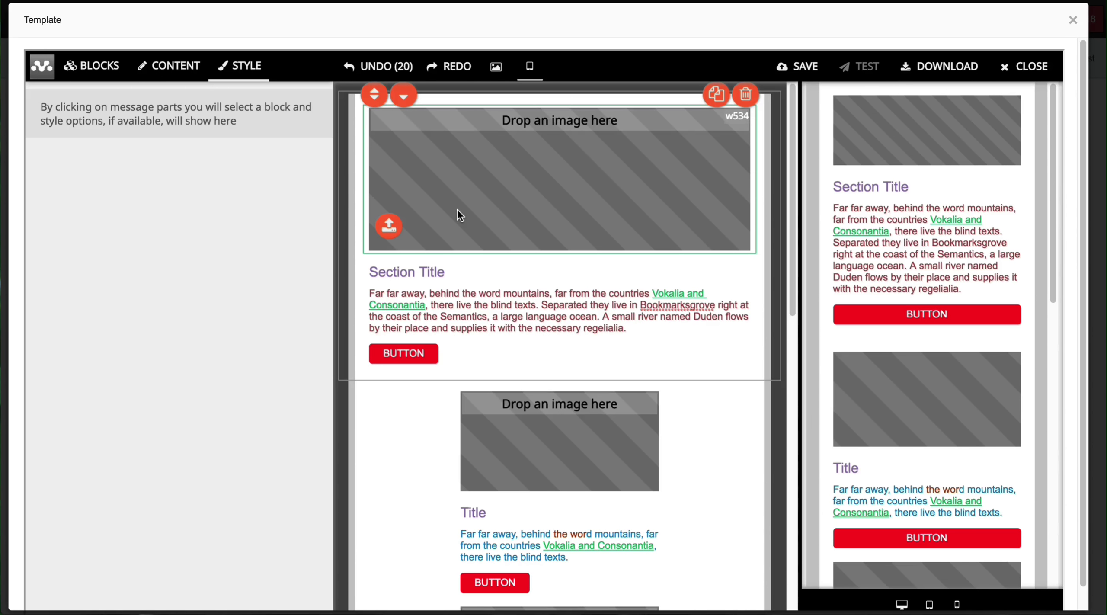
click(438, 223)
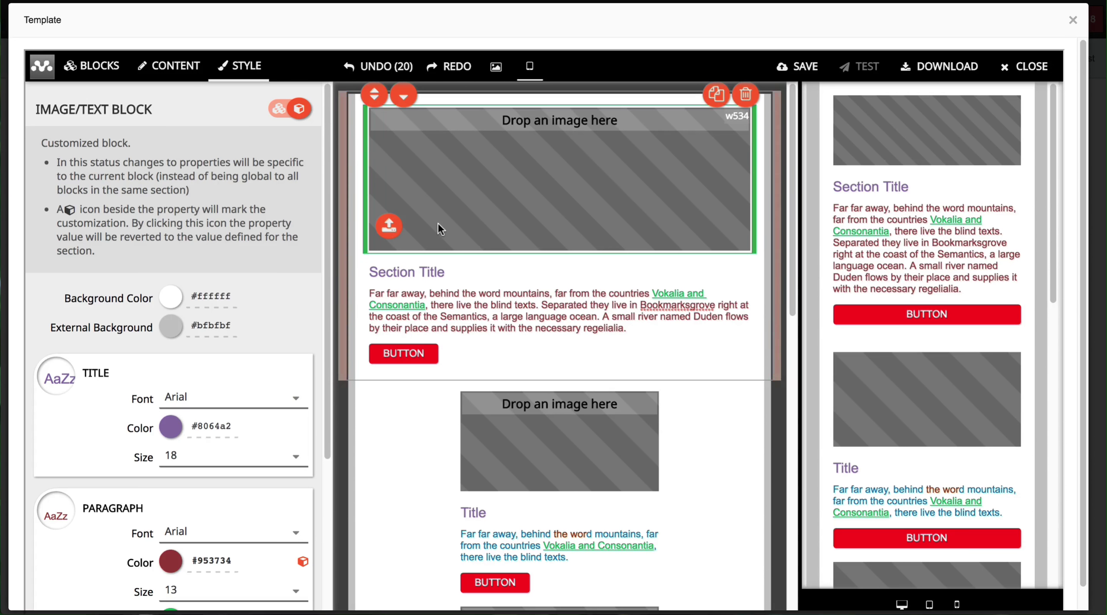
click(388, 227)
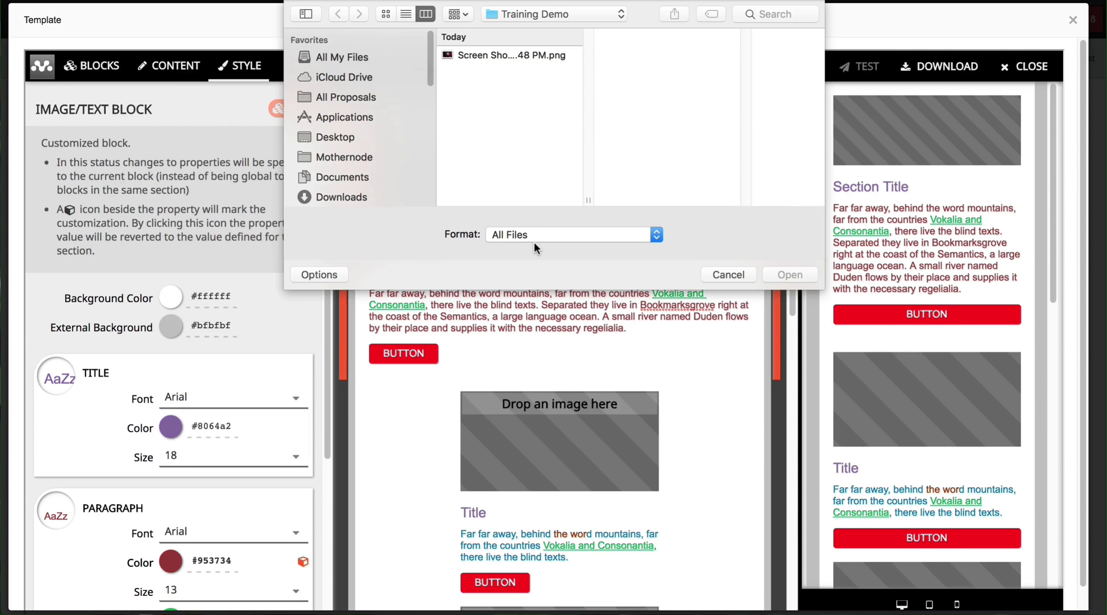
click(504, 57)
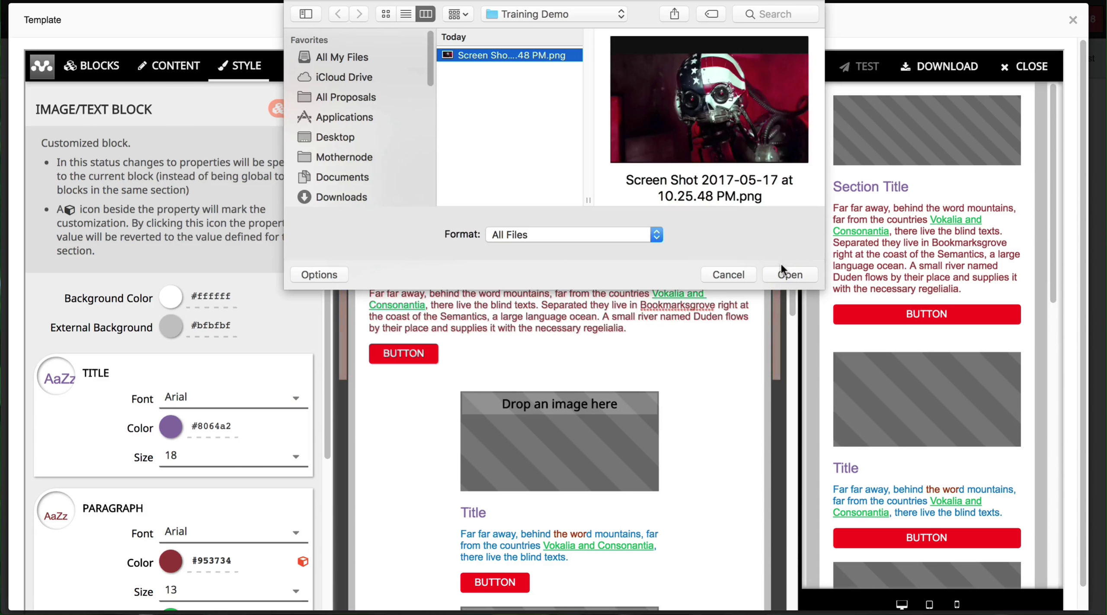
click(731, 275)
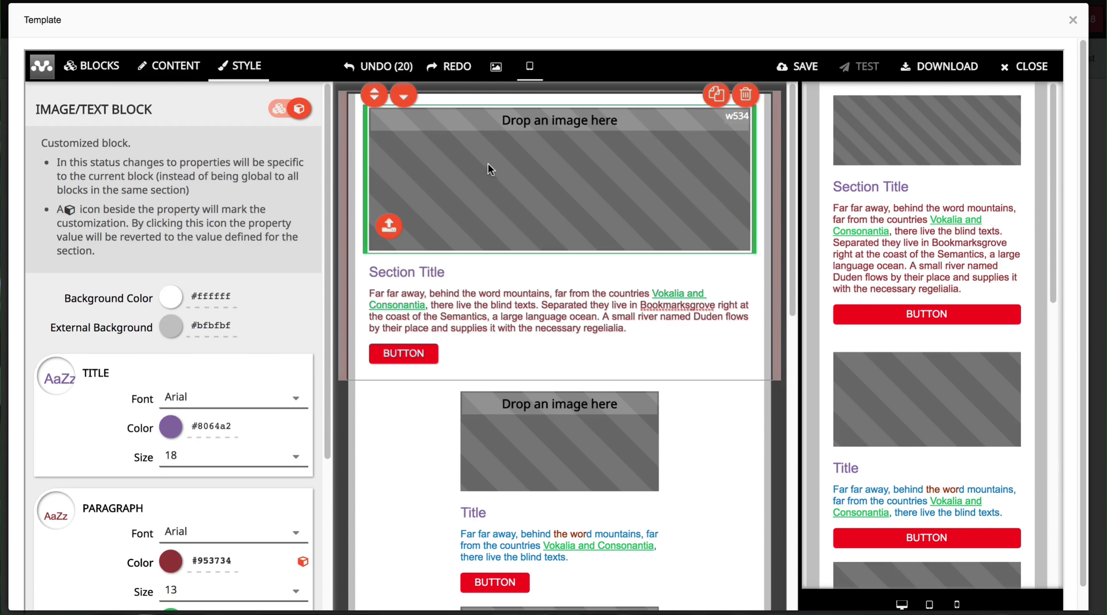
Step: Place the welding photo from the Gallery's stored images into the top image placeholder
click(497, 69)
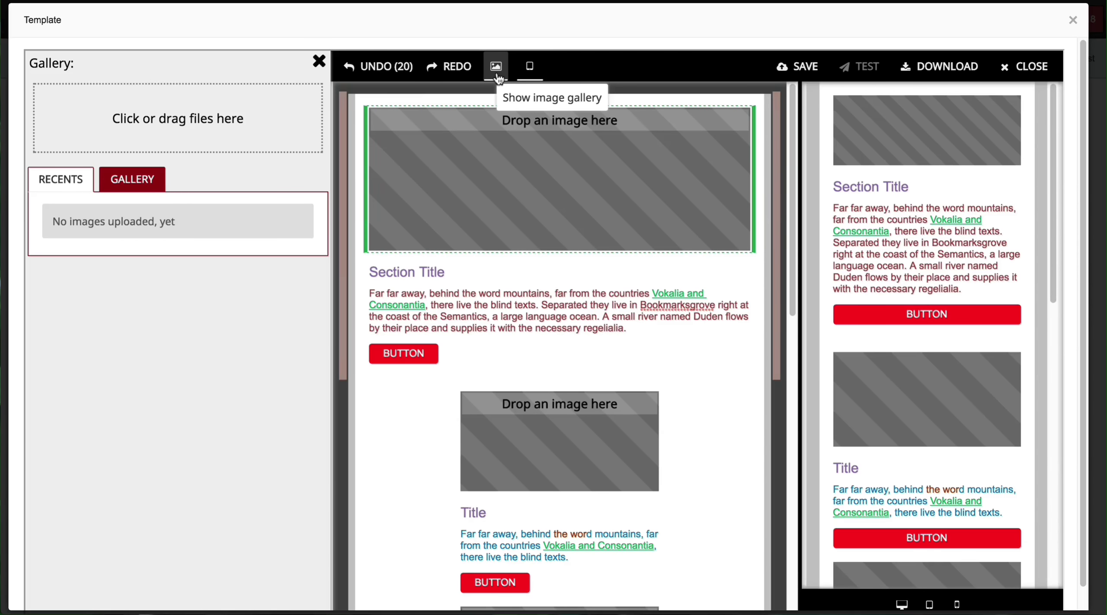
click(131, 182)
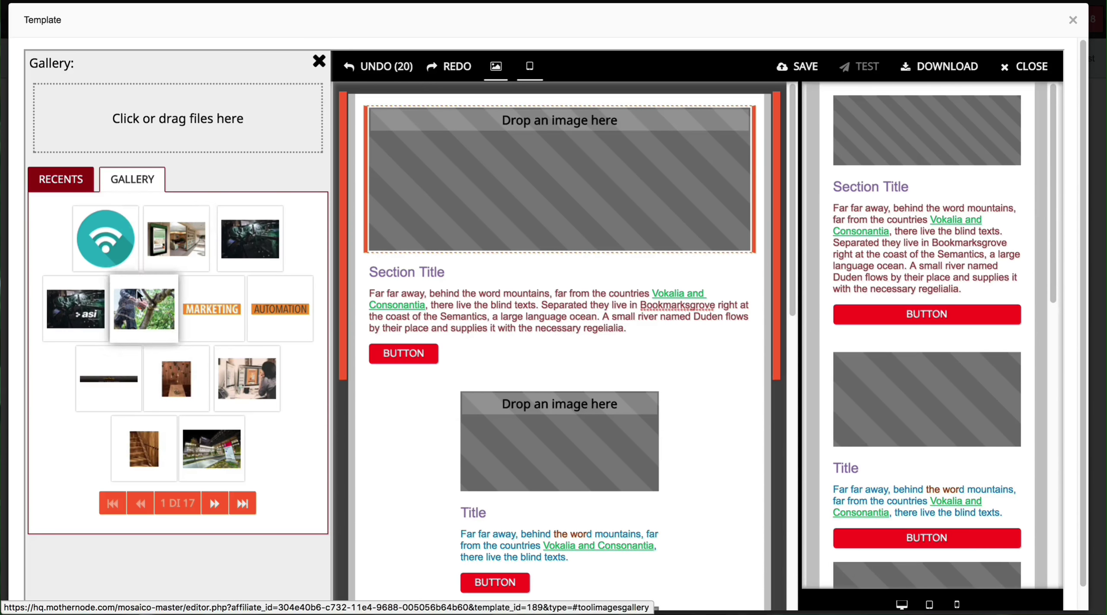
drag(242, 240, 483, 191)
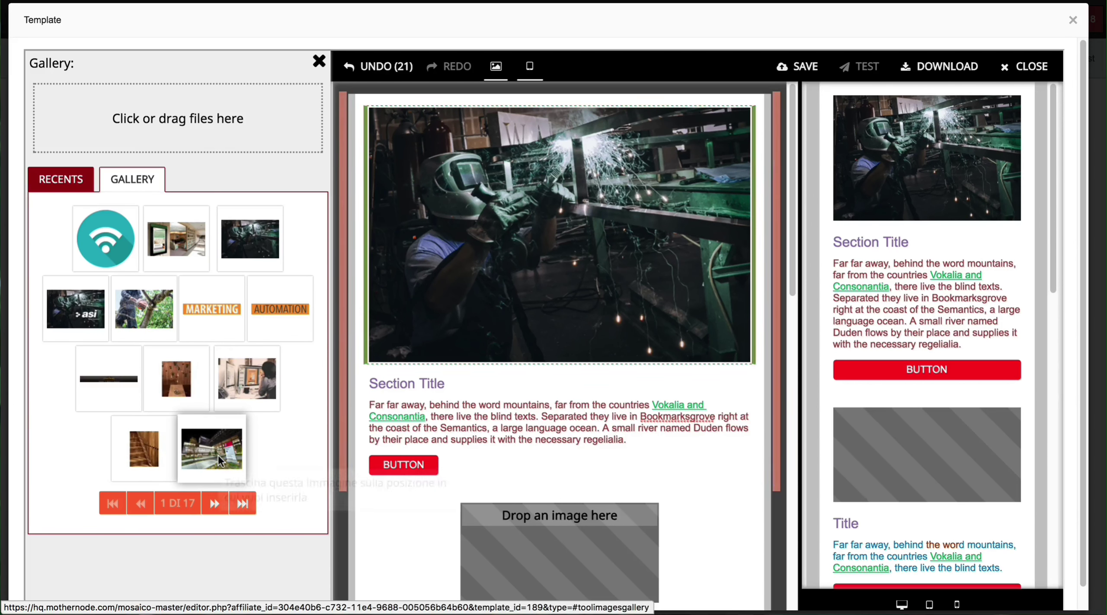
Step: Put the lit building photo in the left slot and the office photo in the right slot
drag(217, 465, 521, 556)
scroll(510, 497, down, 3)
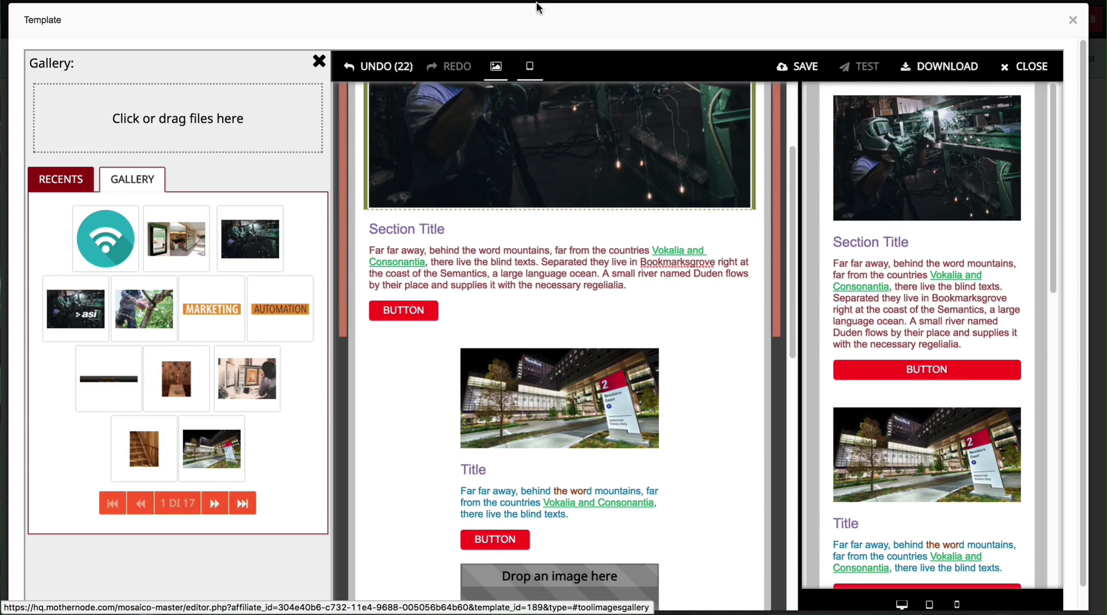
click(529, 67)
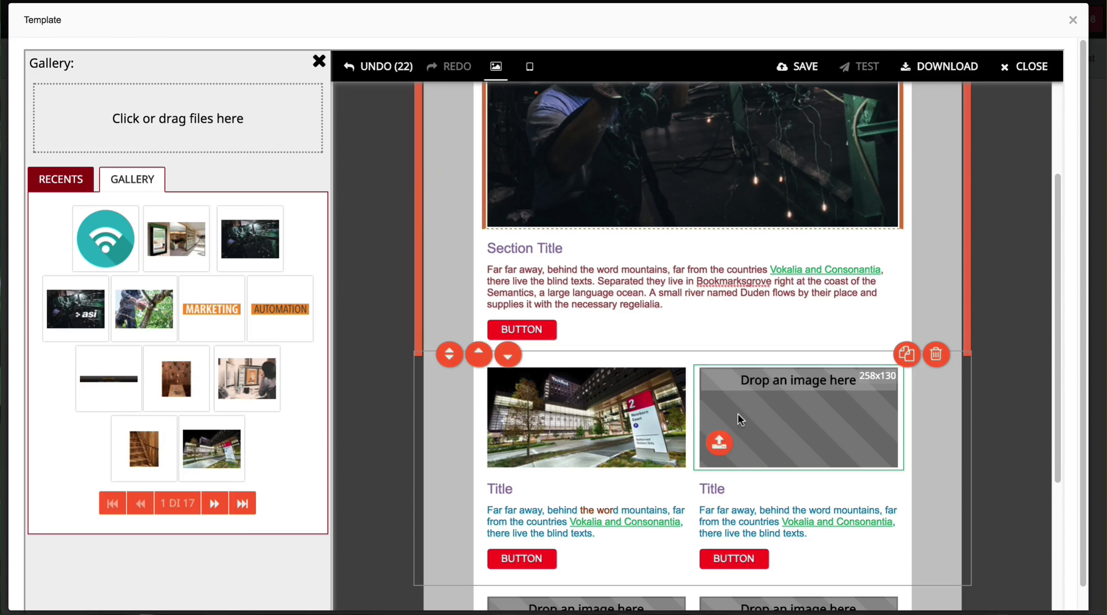
drag(261, 376, 823, 427)
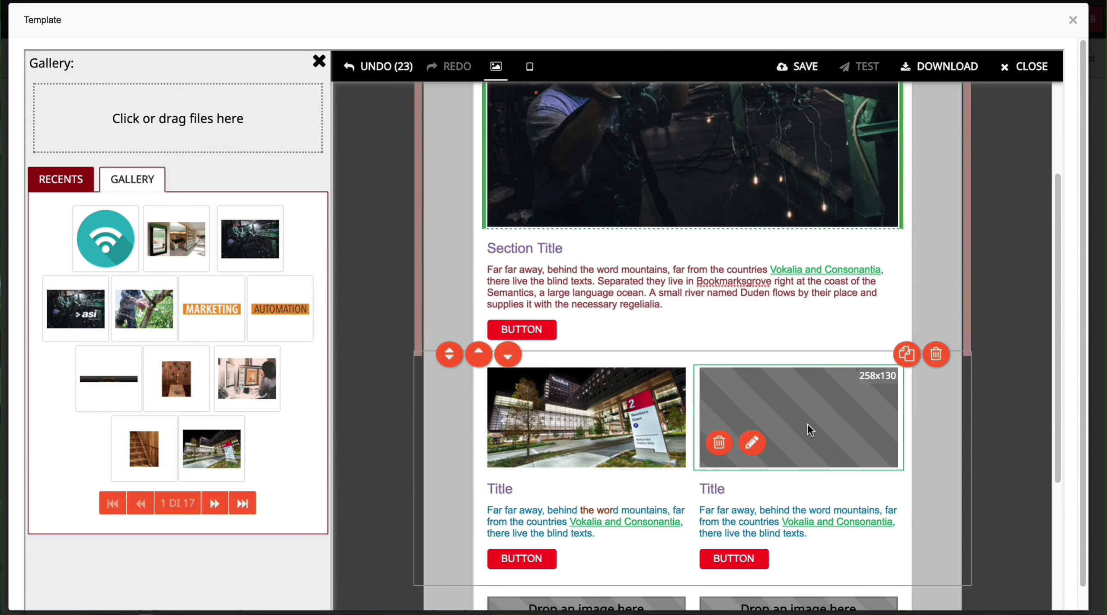
Step: Switch from the template editor to the Pexels free stock photo home page
scroll(688, 392, up, 3)
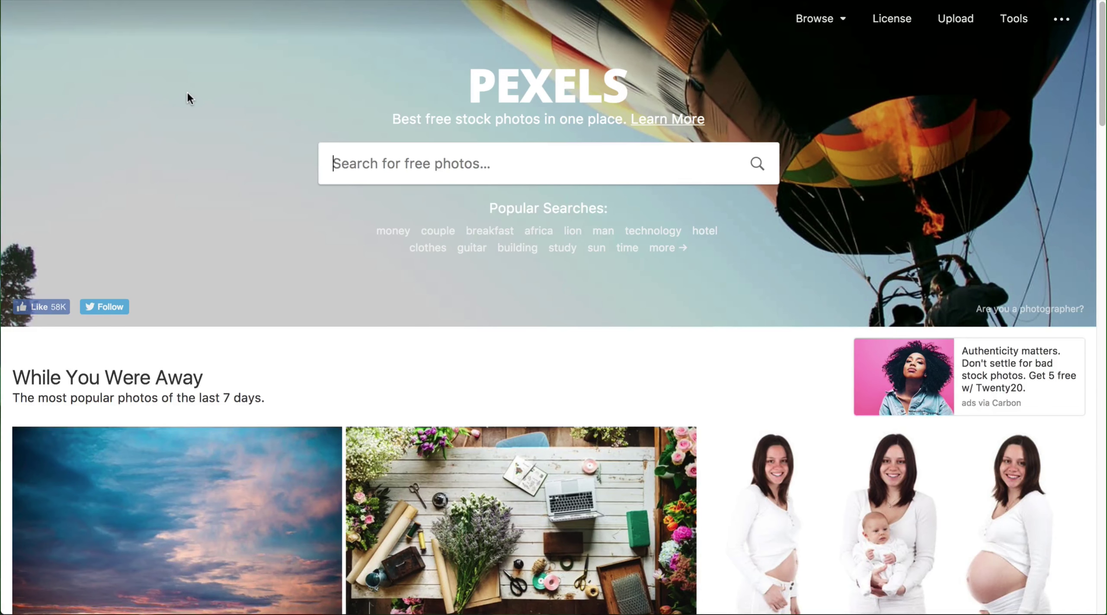
Step: Search Pexels for 'business' photos
scroll(249, 151, down, 5)
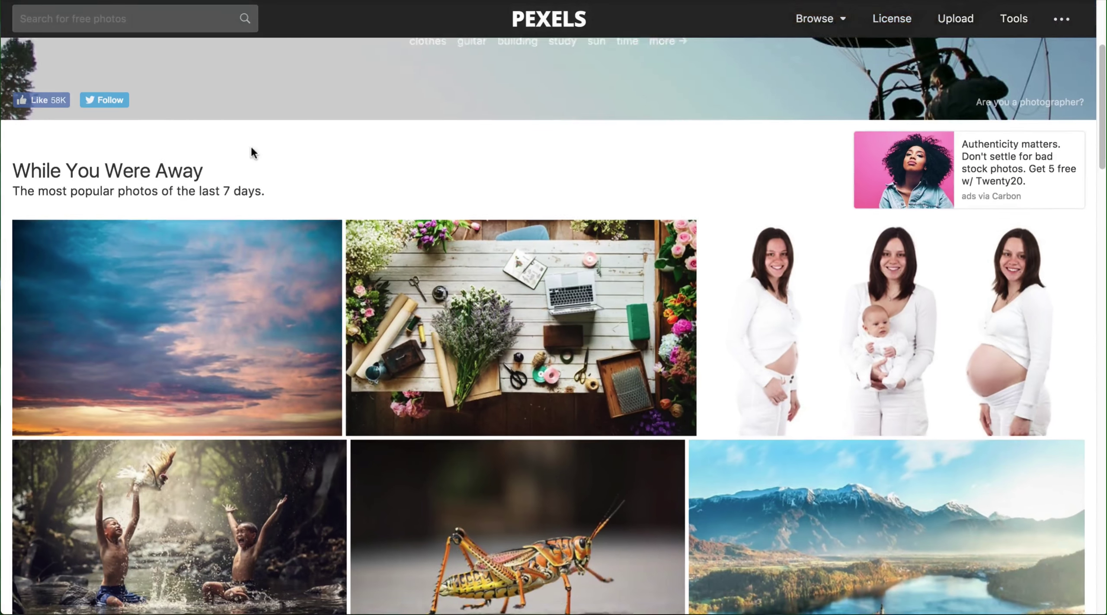
scroll(252, 149, down, 5)
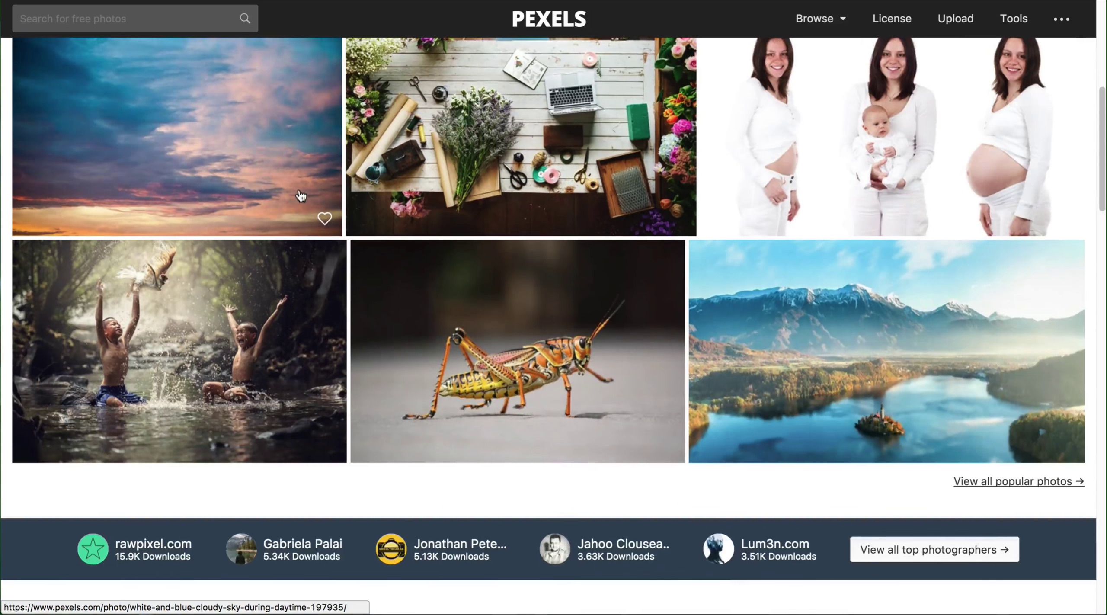
scroll(300, 196, down, 3)
scroll(298, 195, up, 12)
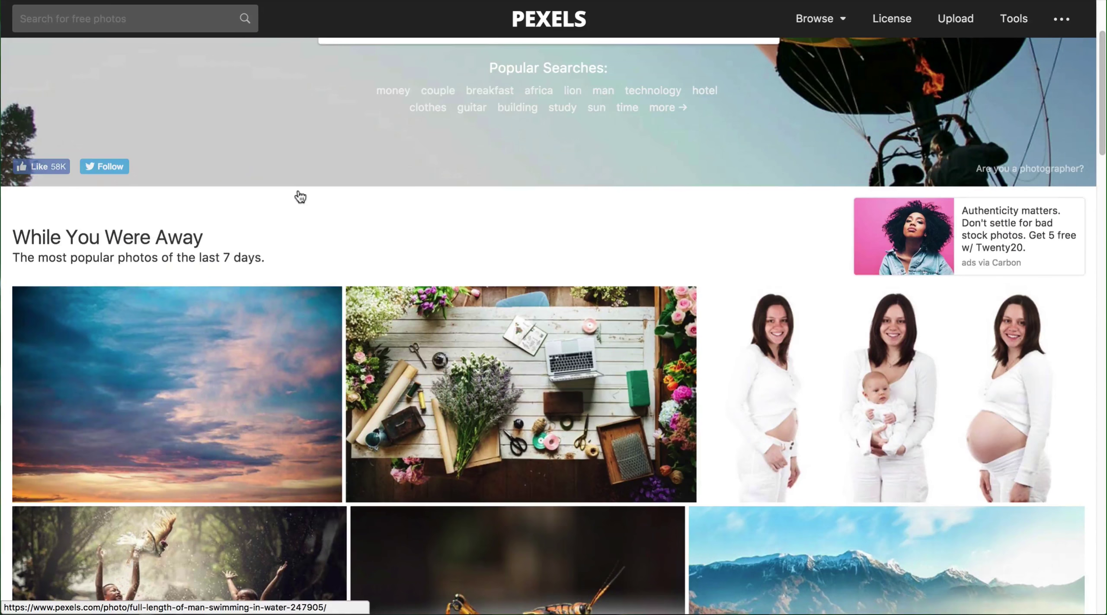
click(339, 162)
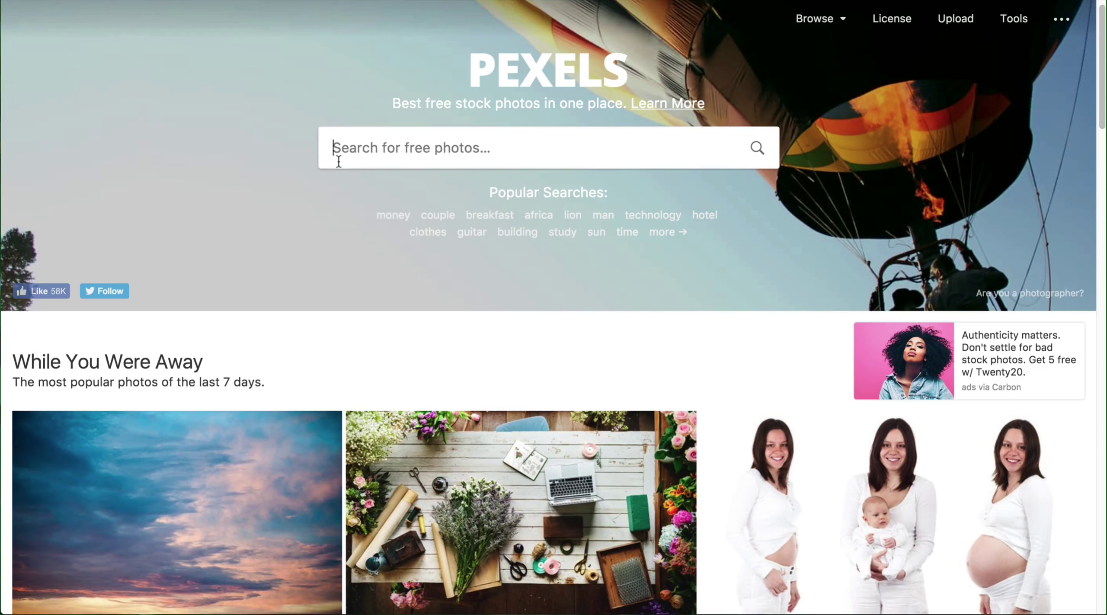
text(business)
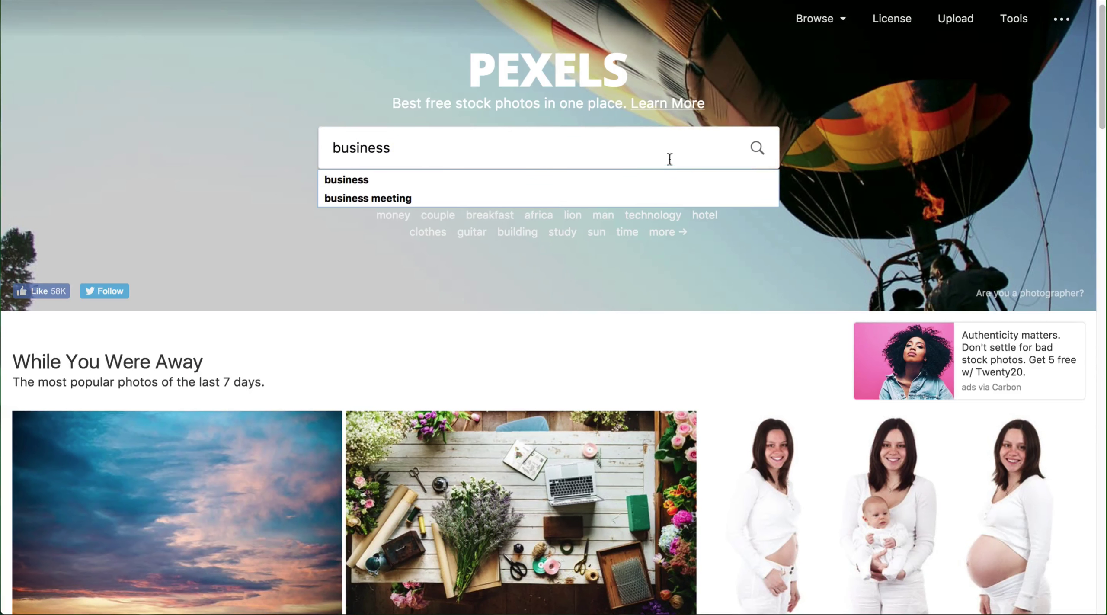
key(Return)
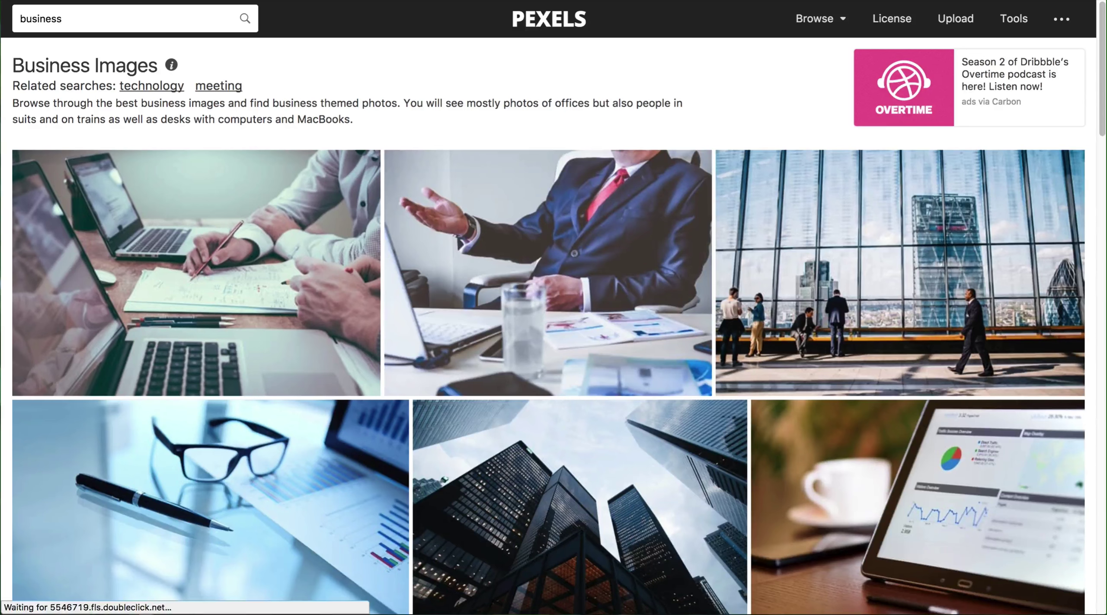
Step: Download the hand-writing-on-paper photo at the Small 640 x 427 size
scroll(610, 201, down, 6)
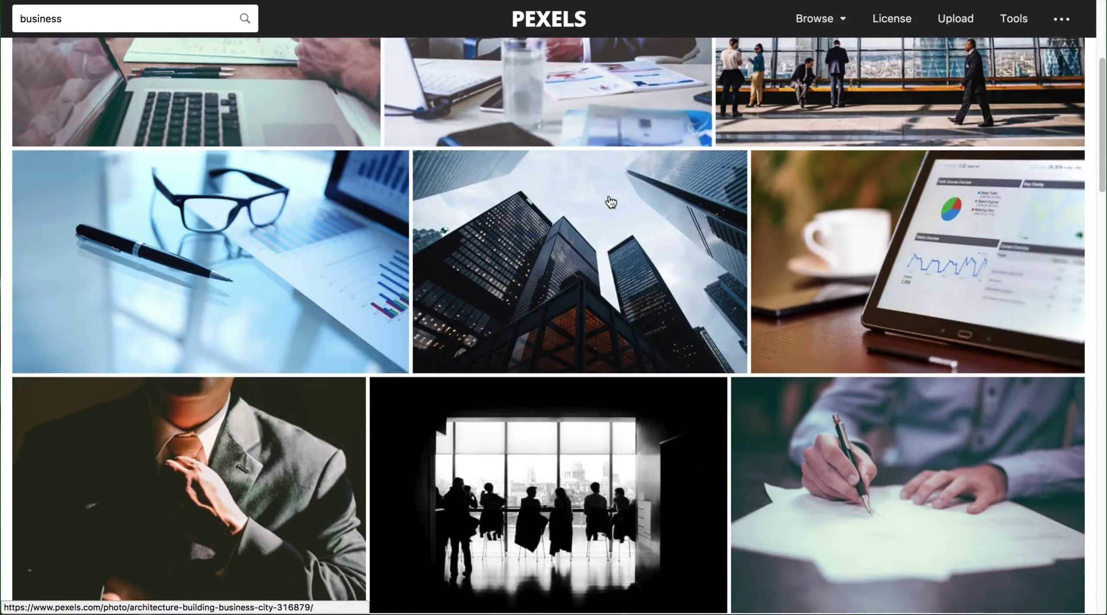
scroll(610, 201, down, 6)
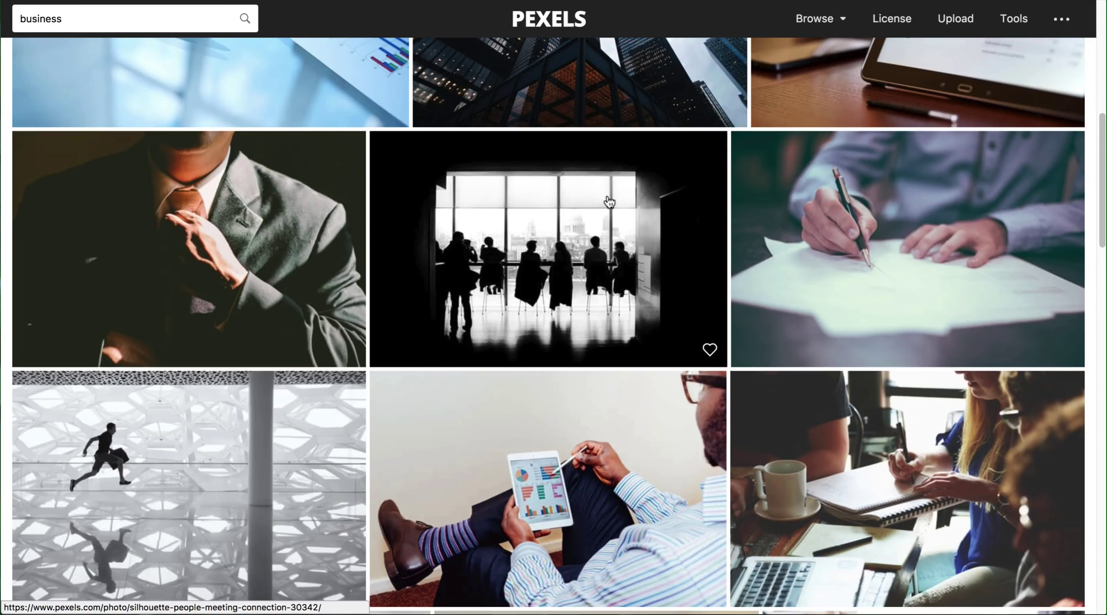
click(842, 255)
click(1063, 175)
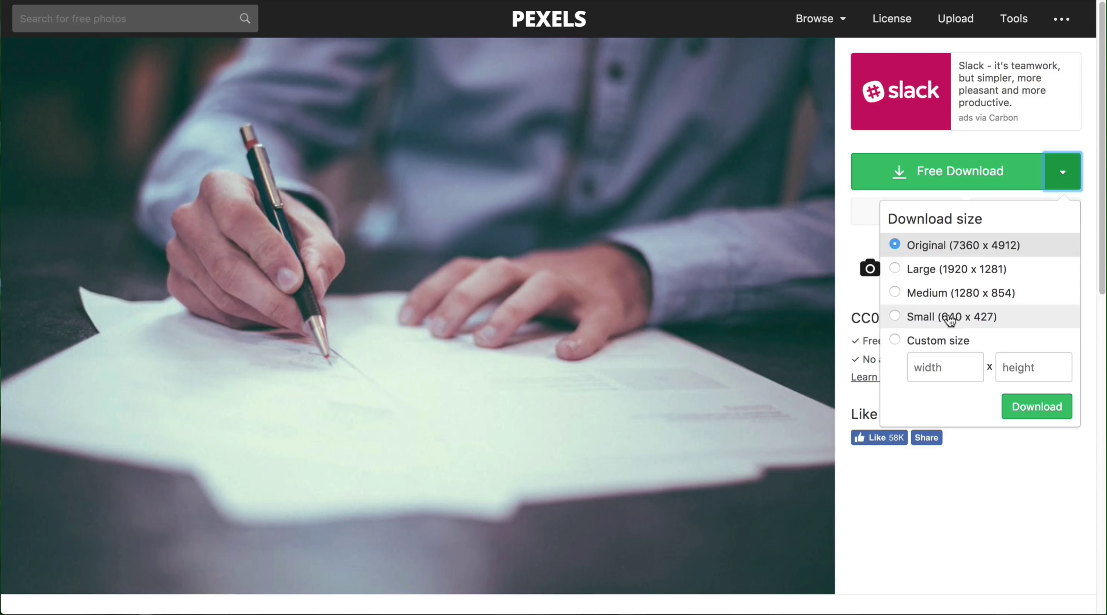
click(895, 318)
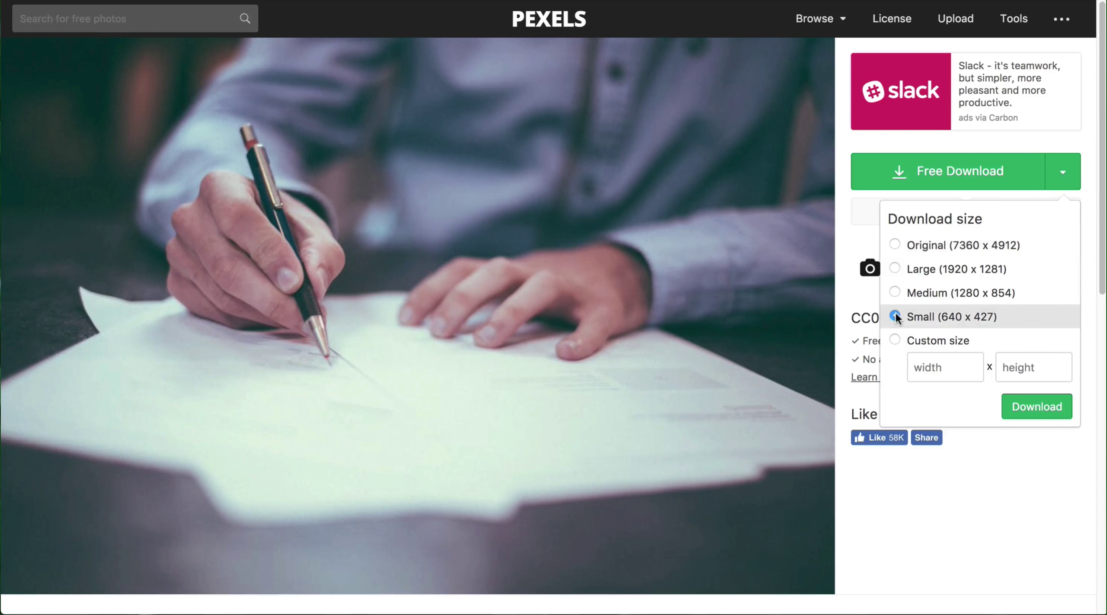
click(1032, 408)
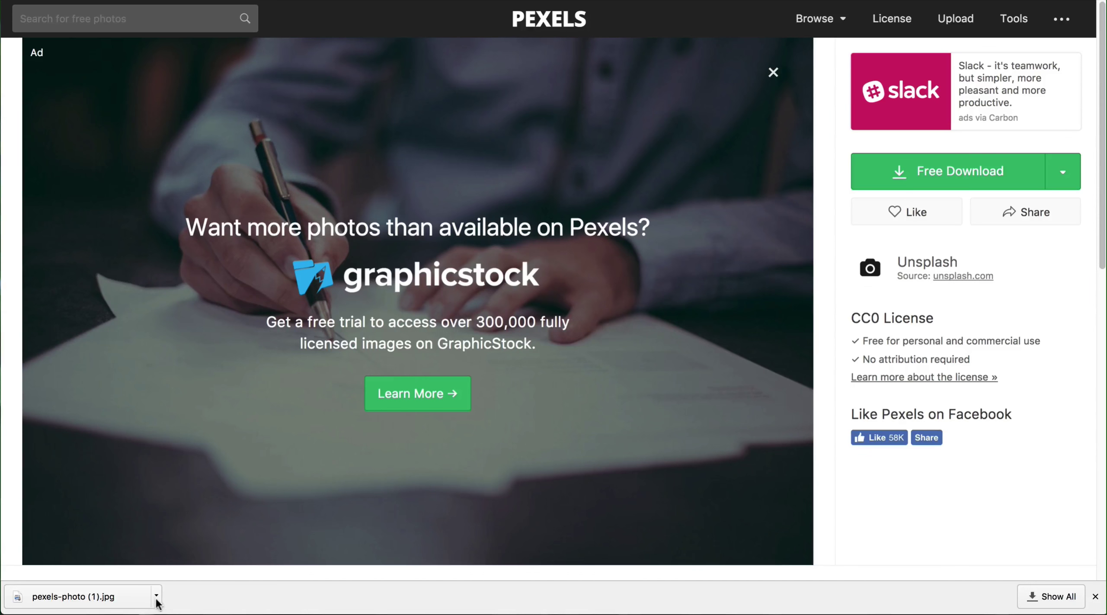
mouse_move(166, 614)
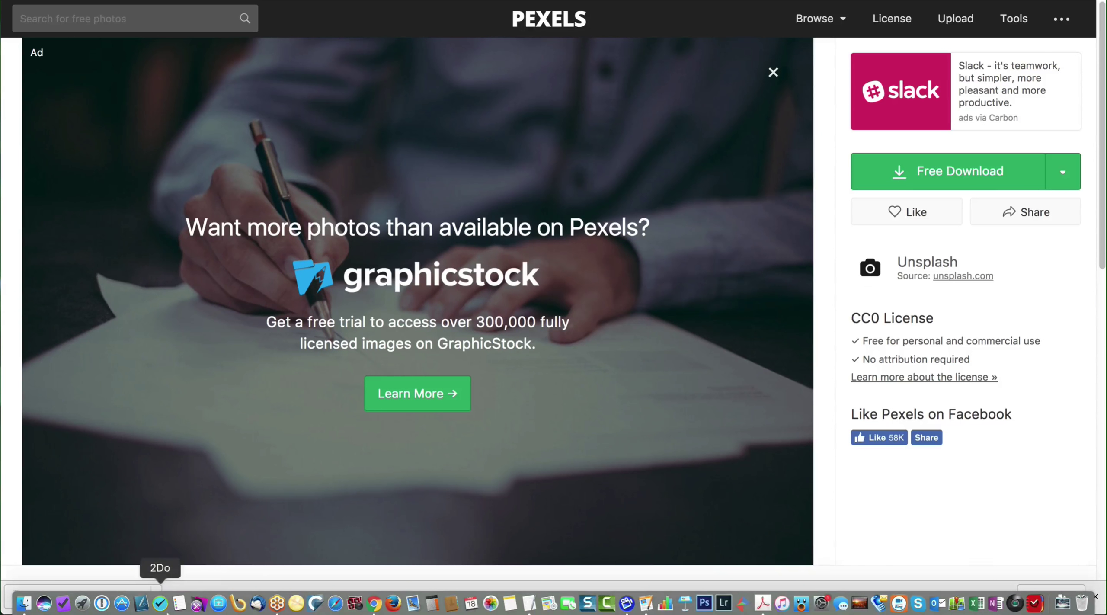
Step: Duplicate the welding image block and delete the top copy's picture
key(ctrl+Tab)
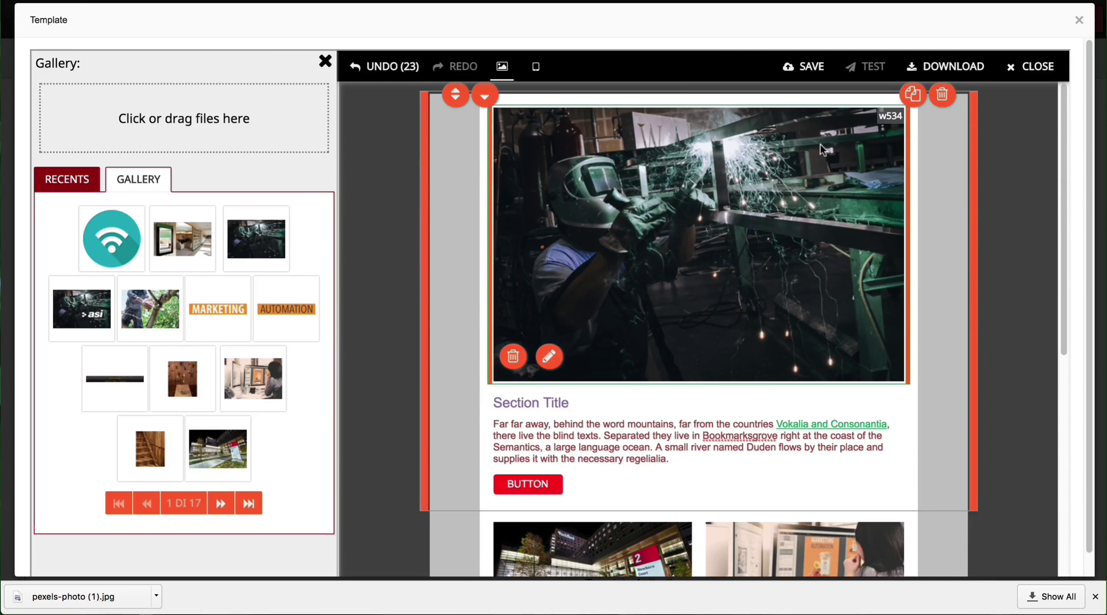
click(913, 94)
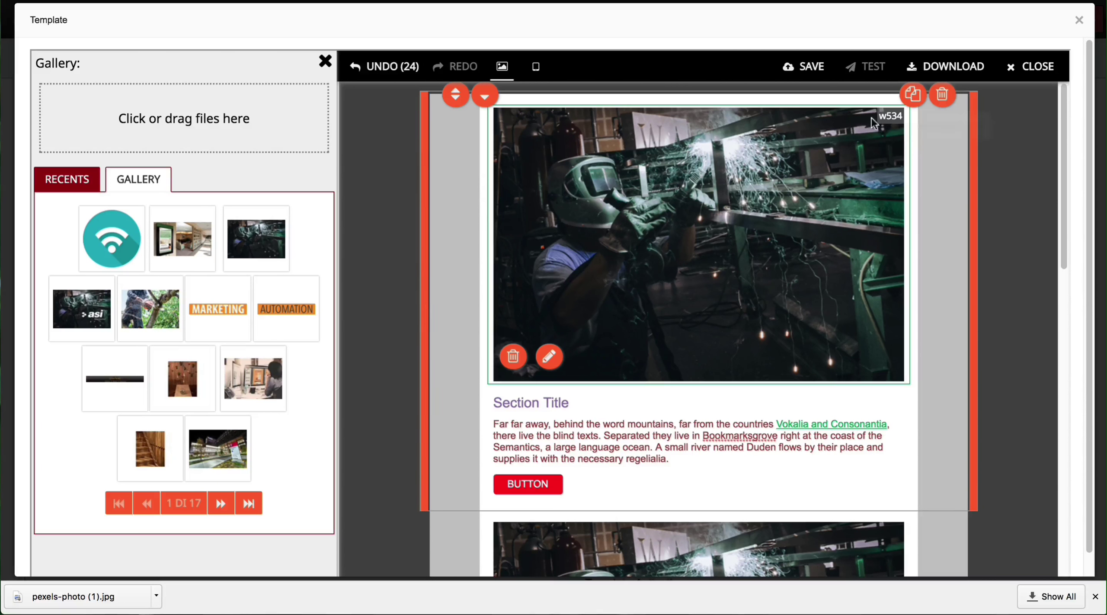
click(513, 357)
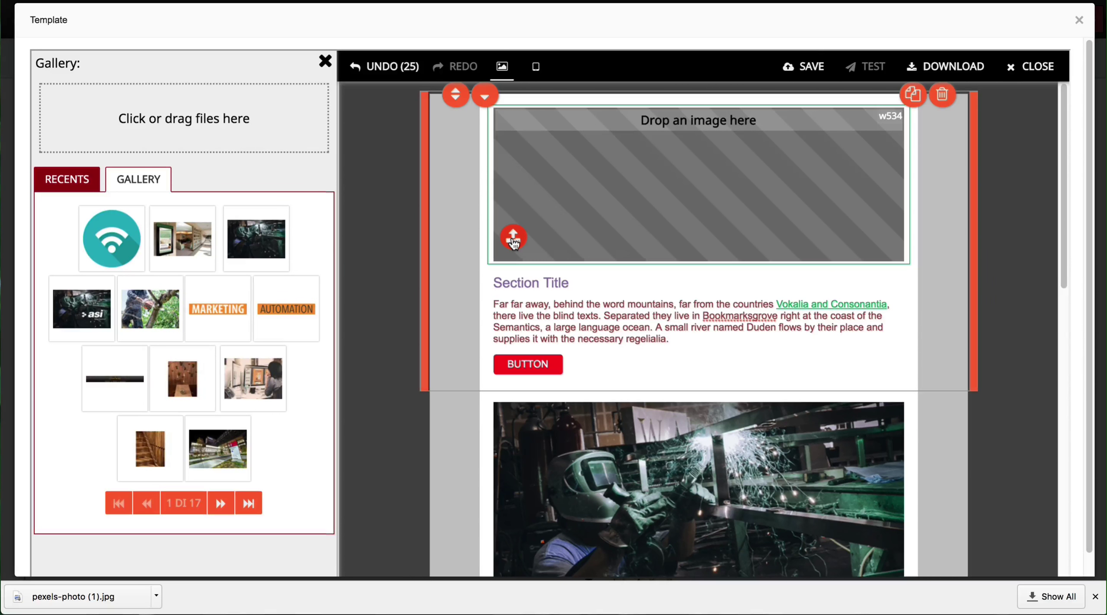
Step: Upload Downloads > pexels-photo (1).jpg into the empty slot, then return to Pexels
click(513, 237)
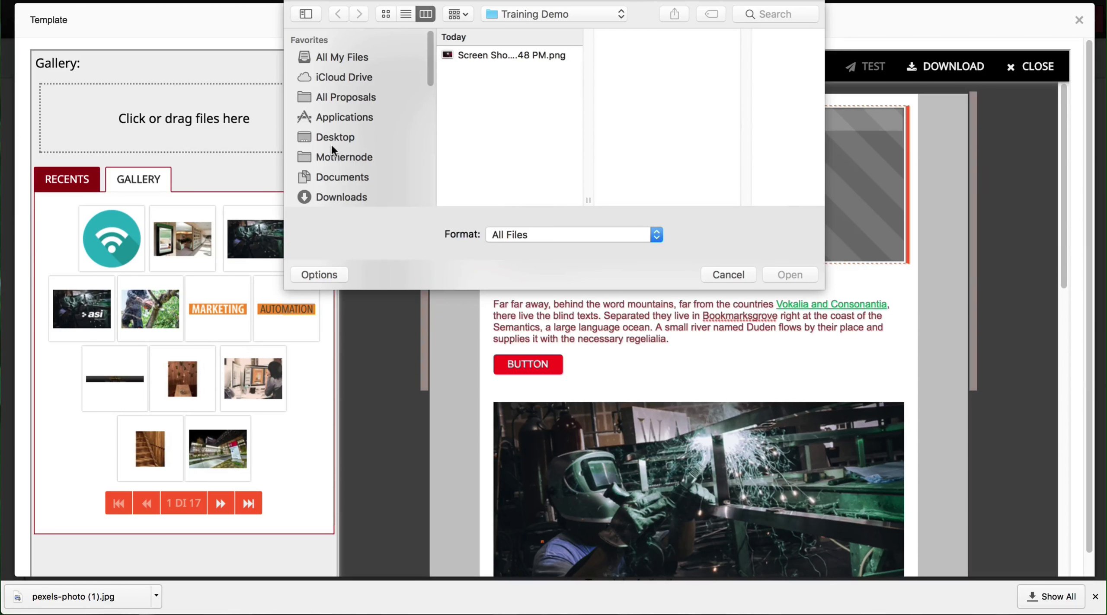
click(330, 197)
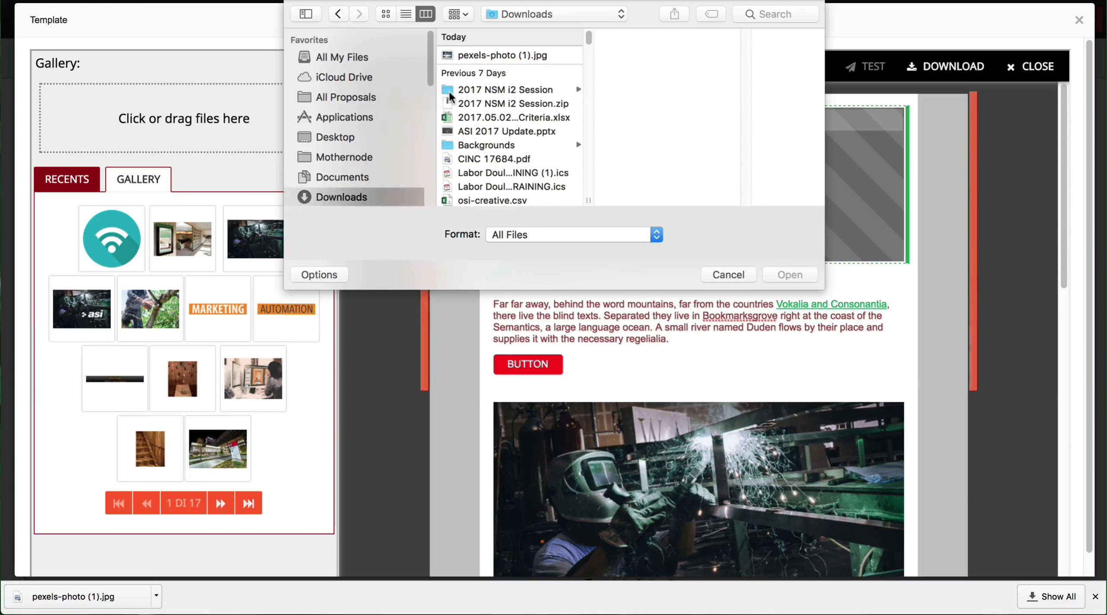
click(476, 56)
key(Return)
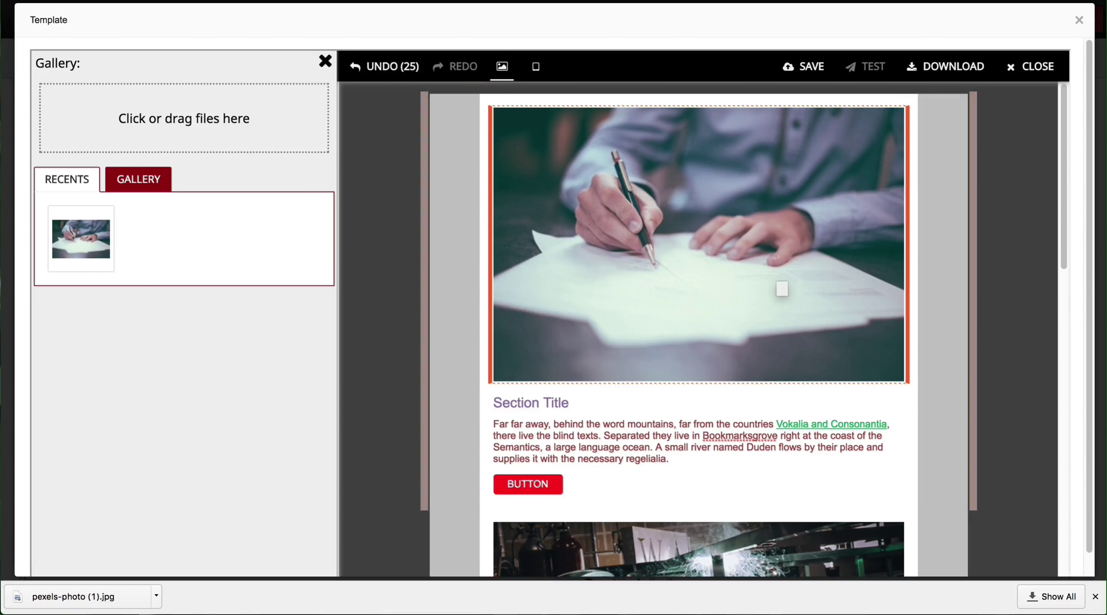
key(ctrl+Tab)
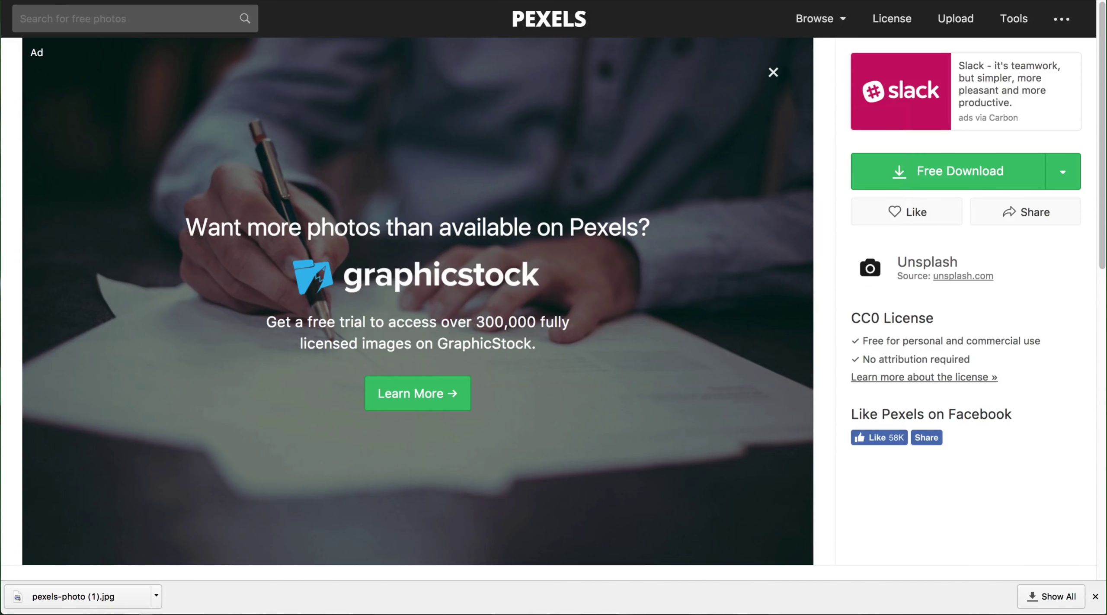
Step: Go back to Pexels' business results, browse them, then switch to Shutterstock's image plans page
key(super+bracketleft)
scroll(314, 198, down, 8)
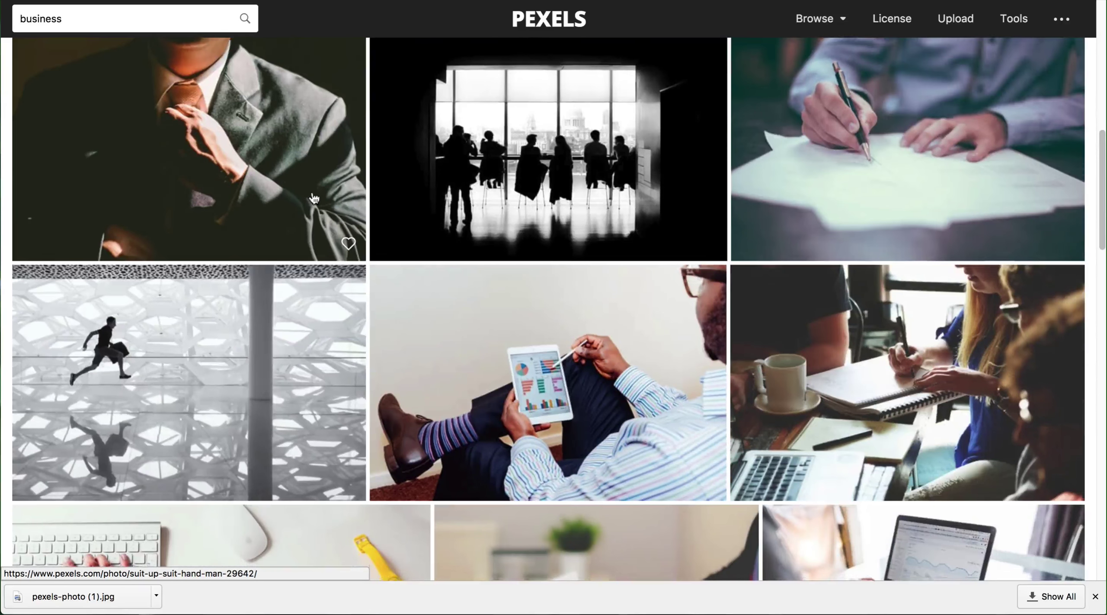
scroll(314, 198, down, 6)
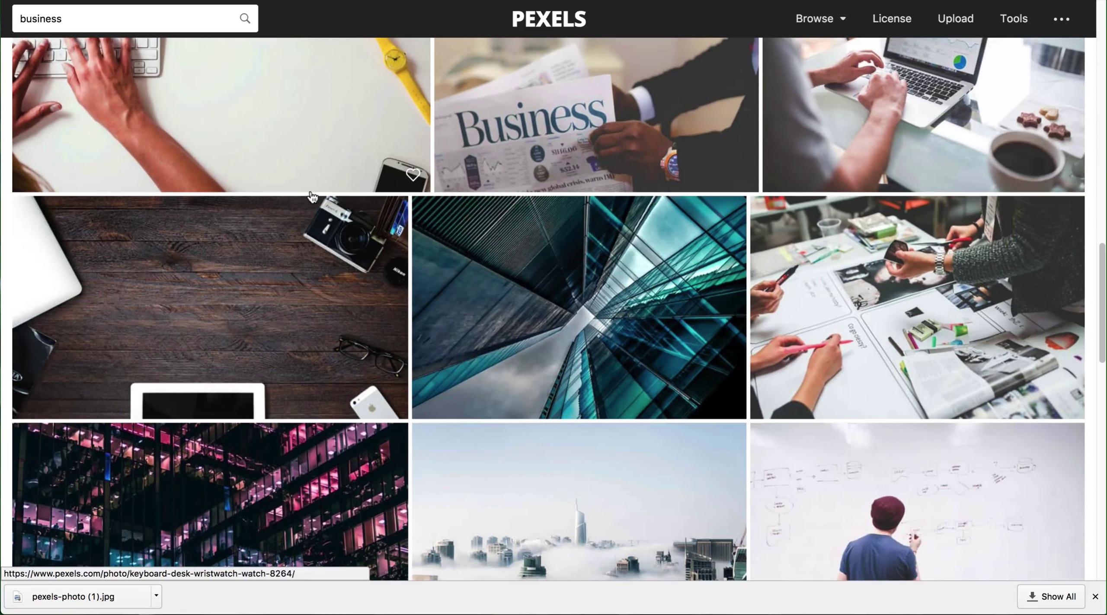
scroll(310, 203, up, 15)
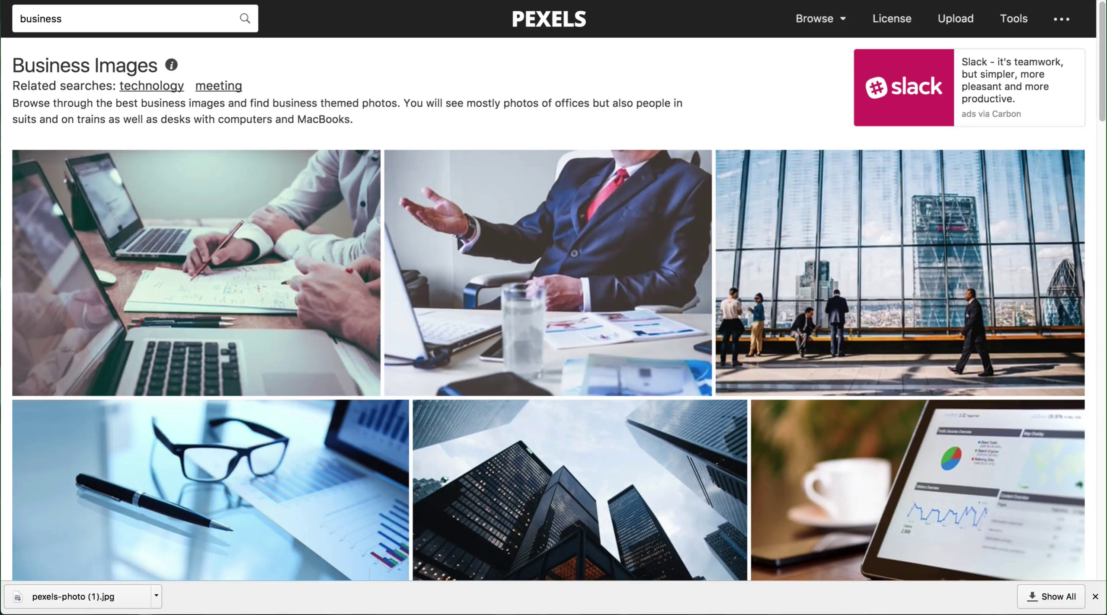
click(41, 18)
key(super+Tab)
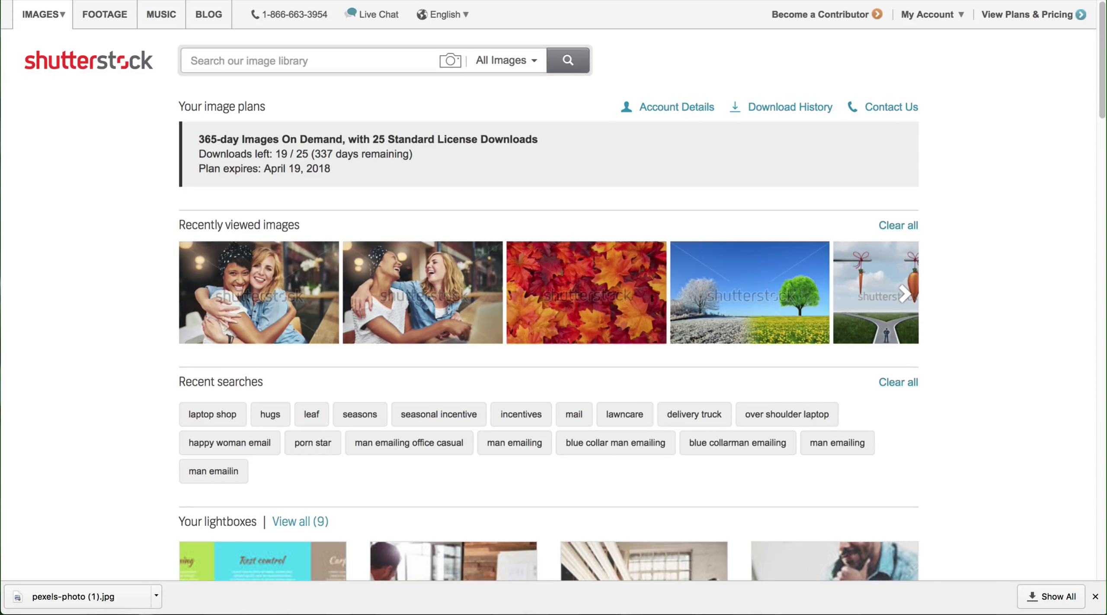
Step: Switch to the Envato Market GraphicRiver tab for fonts, logos and icons
key(ctrl+Tab)
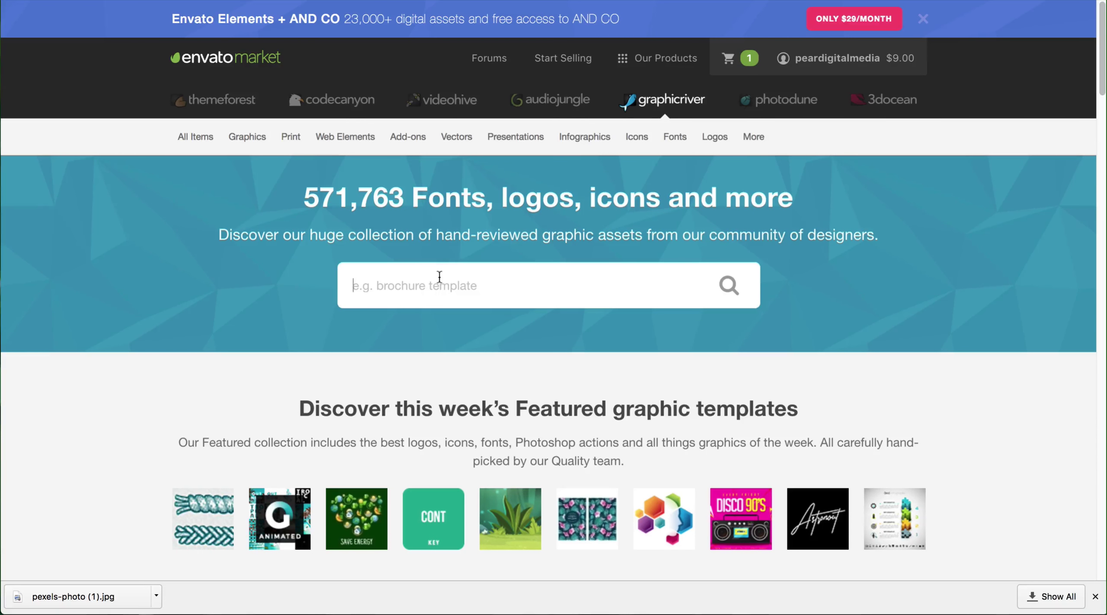
text(sales)
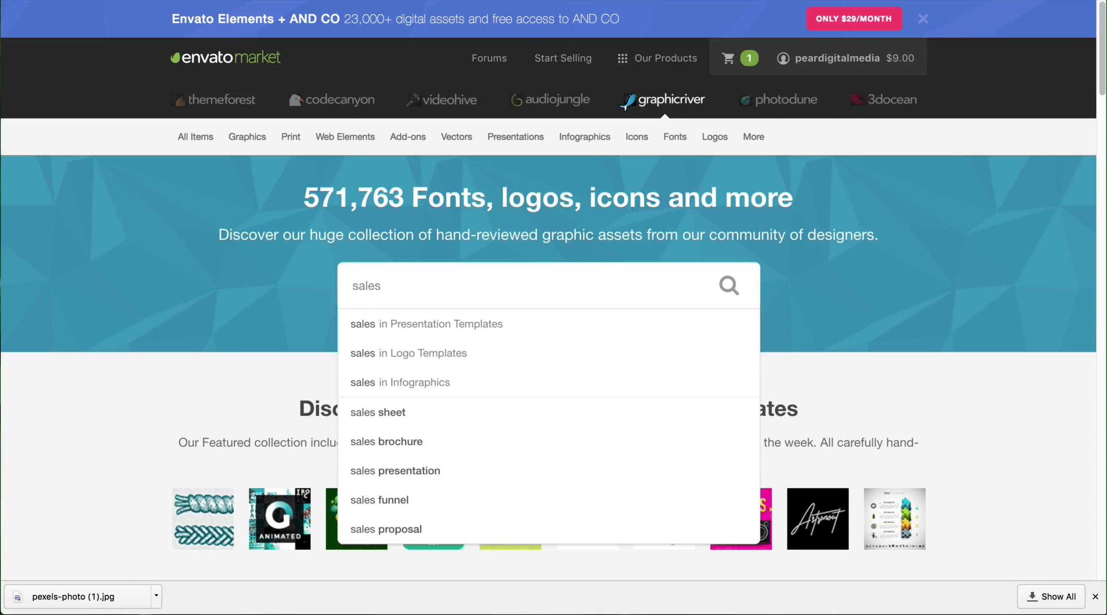
key(Return)
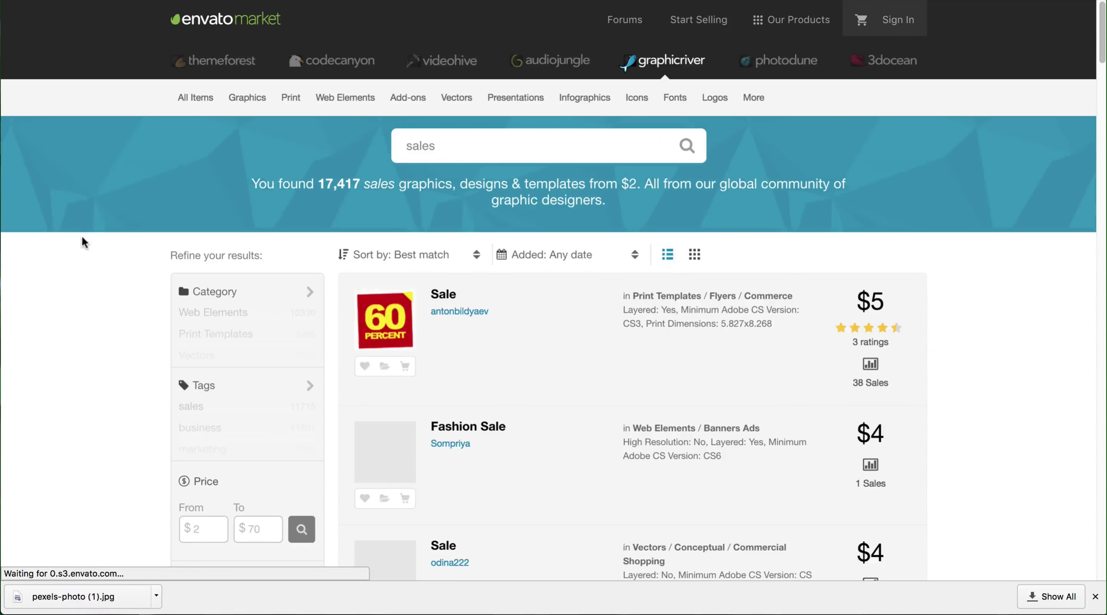
scroll(92, 243, down, 3)
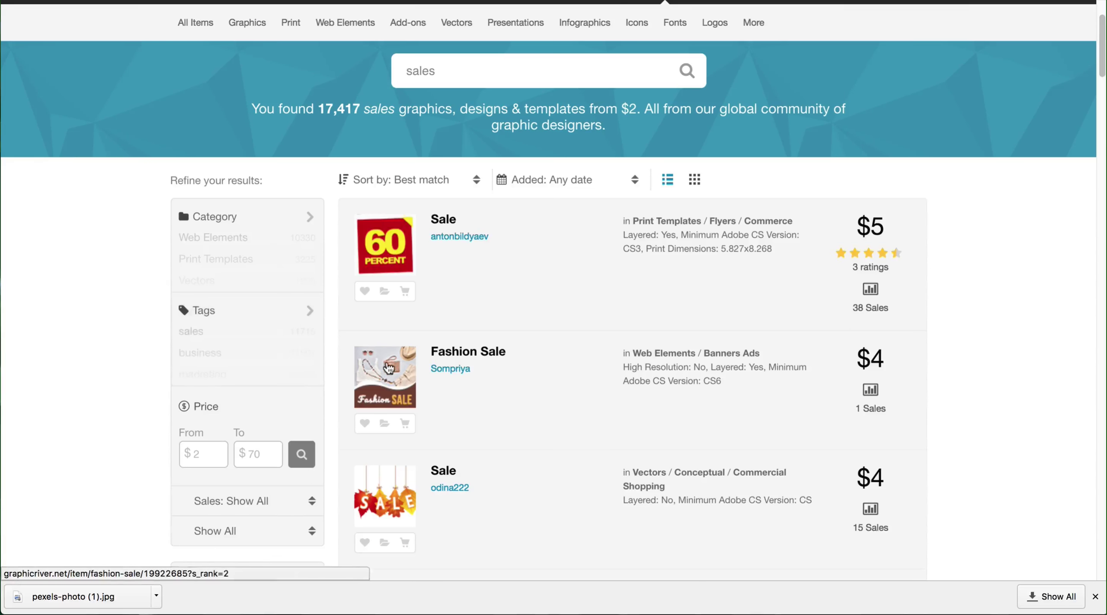
scroll(384, 372, down, 2)
scroll(805, 347, down, 5)
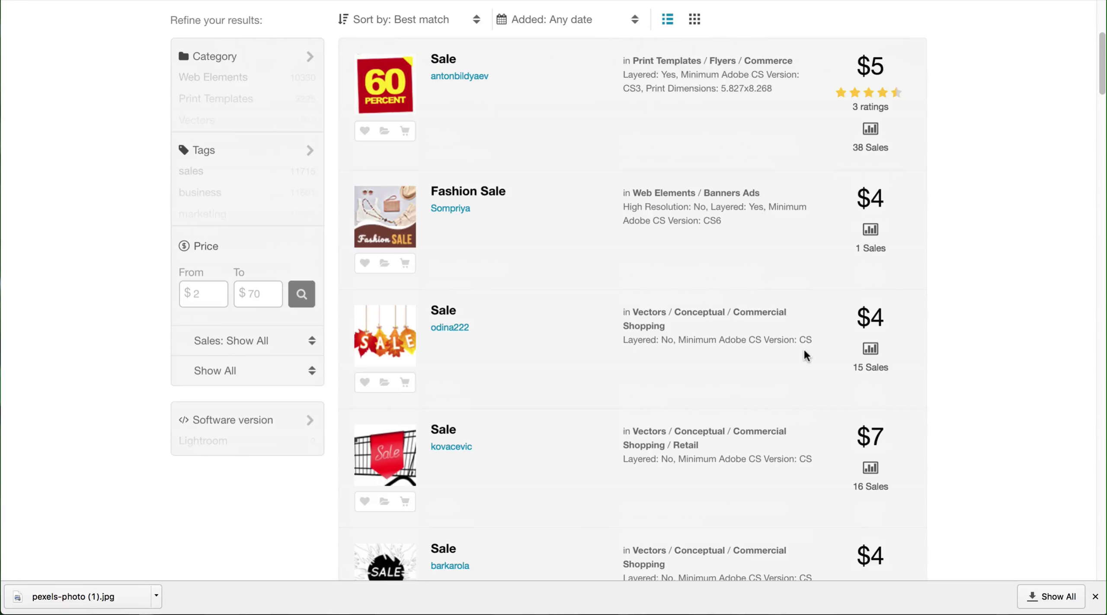
scroll(509, 314, down, 4)
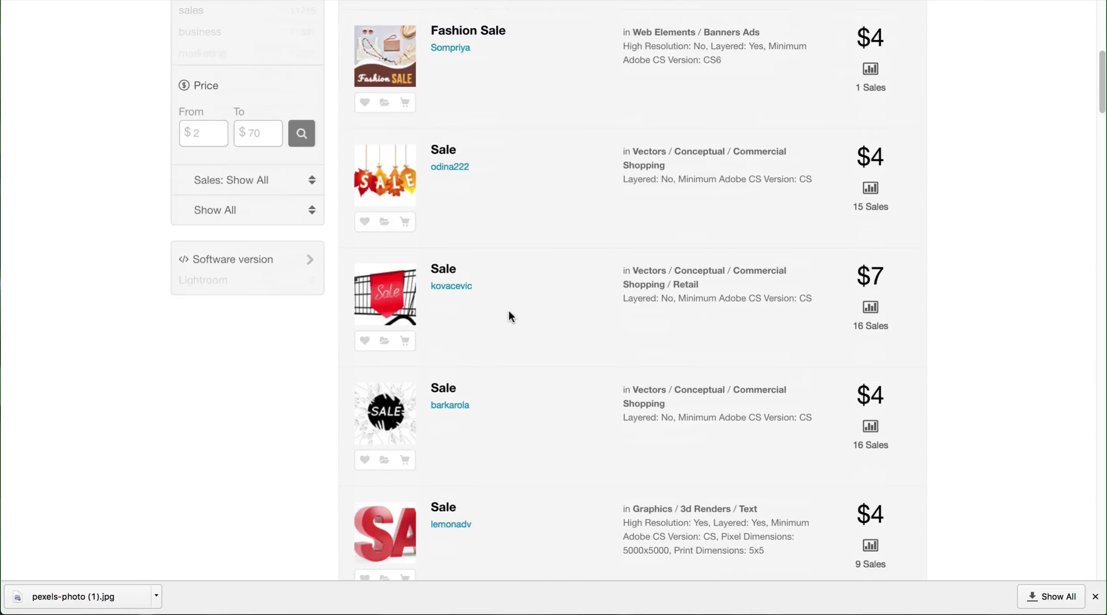
scroll(518, 402, down, 4)
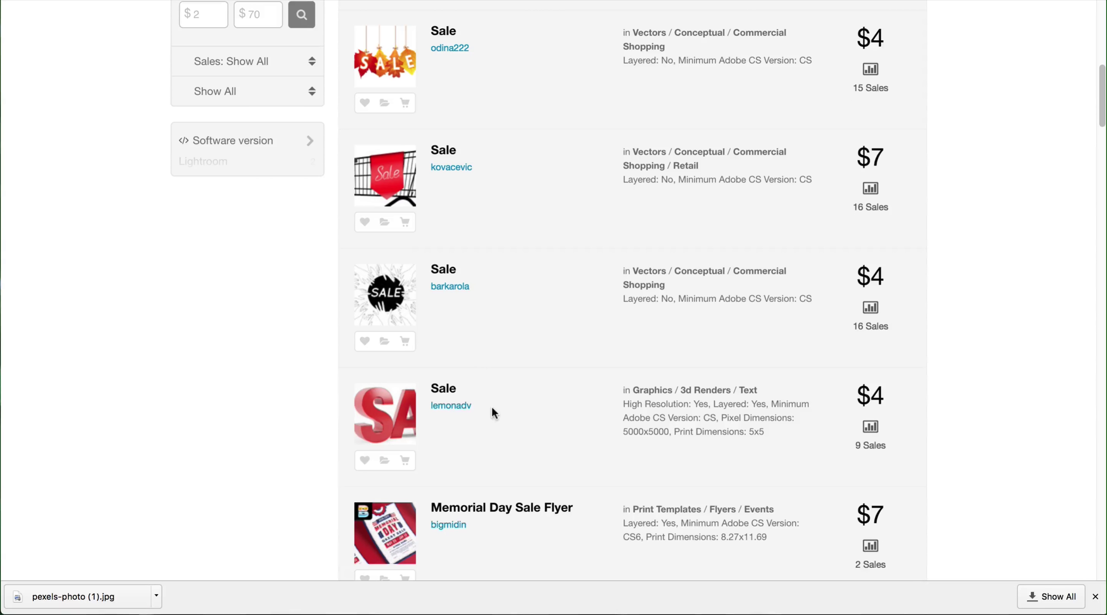
scroll(491, 406, down, 4)
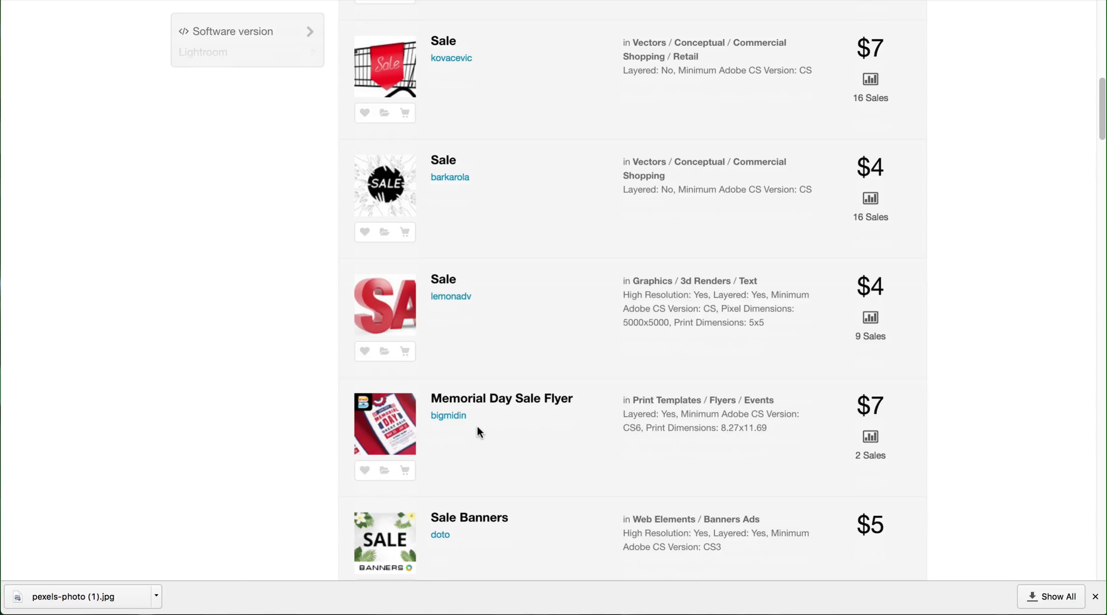
scroll(477, 427, up, 8)
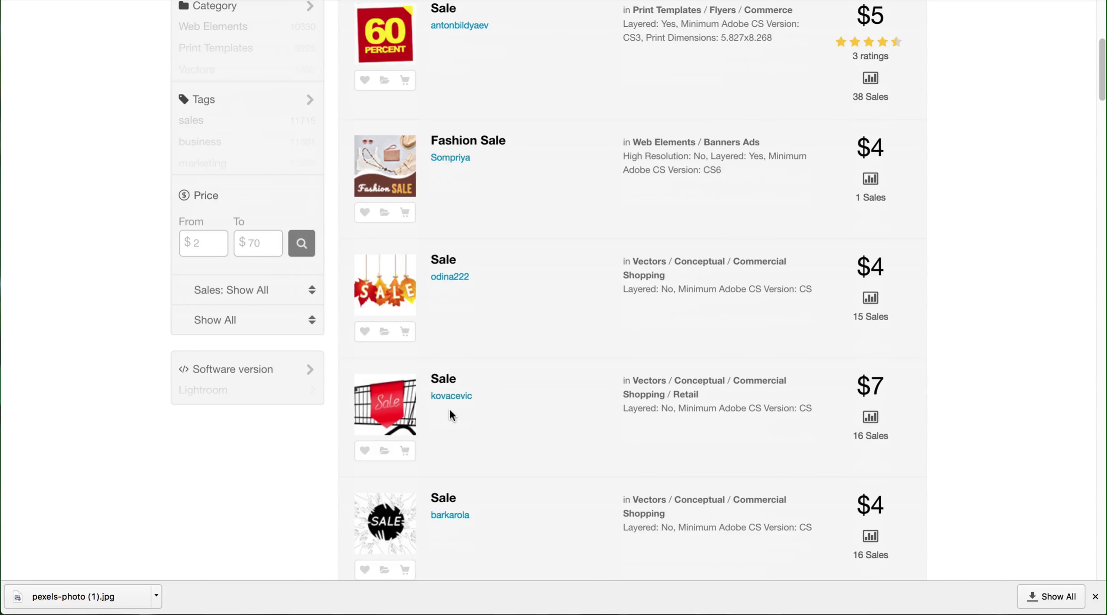
scroll(449, 367, up, 6)
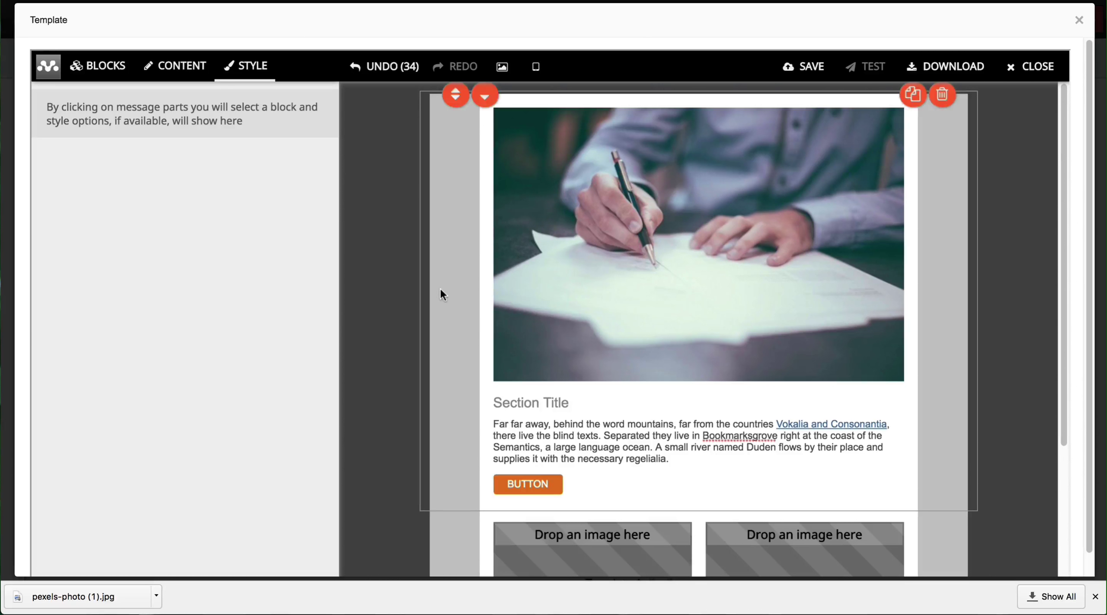
scroll(439, 288, down, 3)
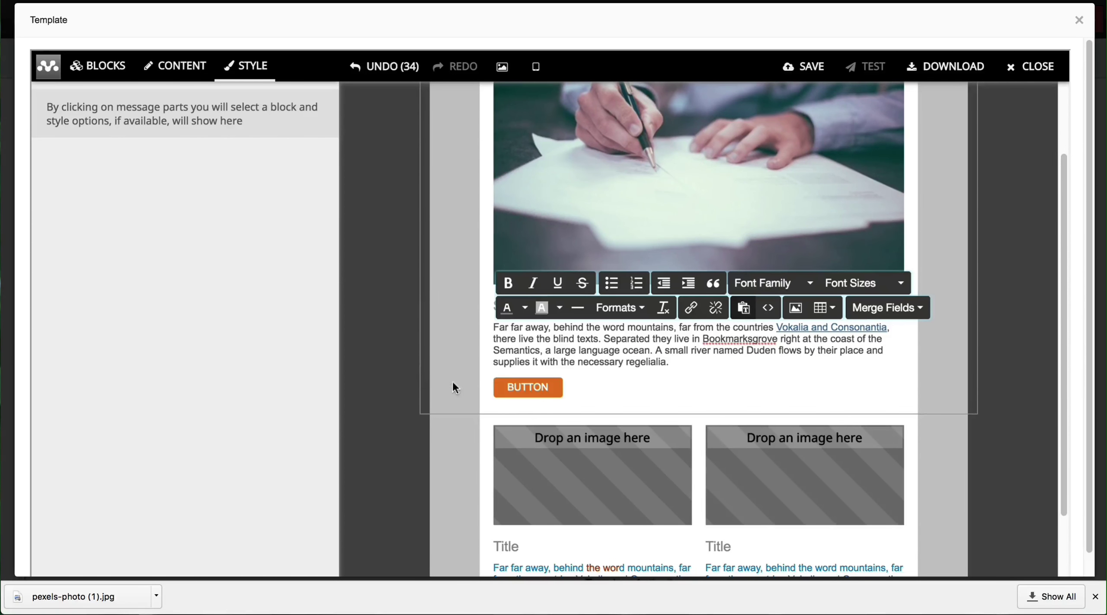
scroll(418, 376, up, 3)
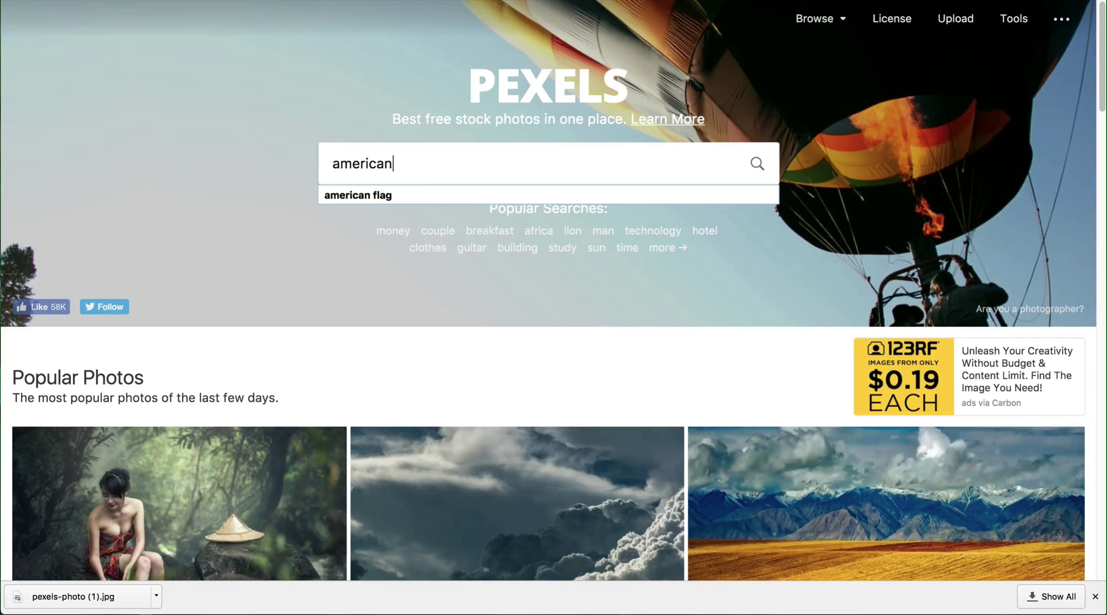
Step: Search Pexels for 'american flag' photos and browse the results
text(flag)
key(Return)
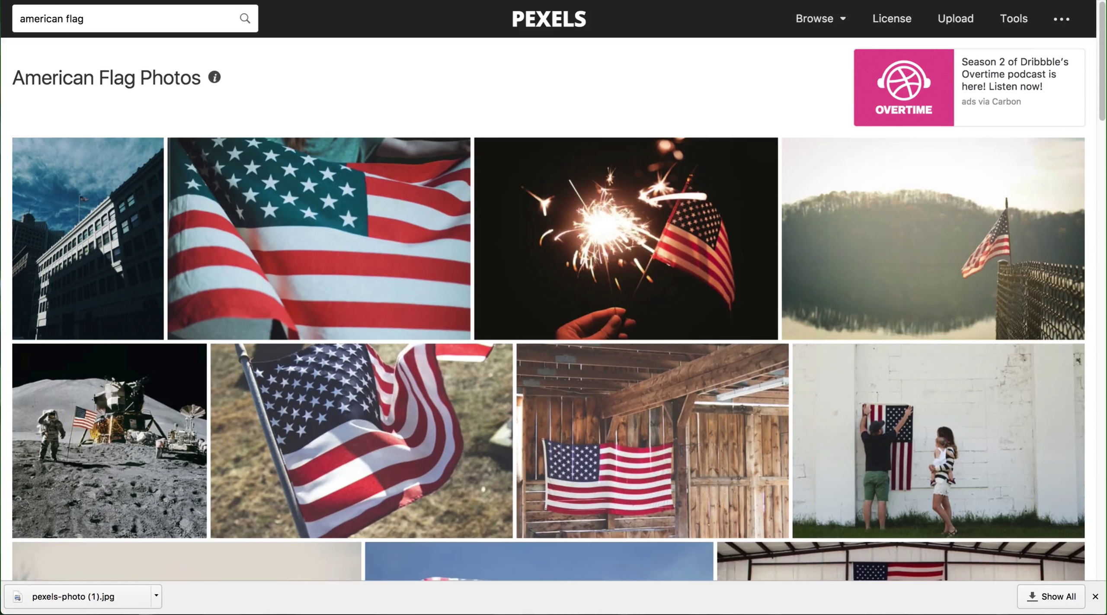
scroll(463, 225, down, 7)
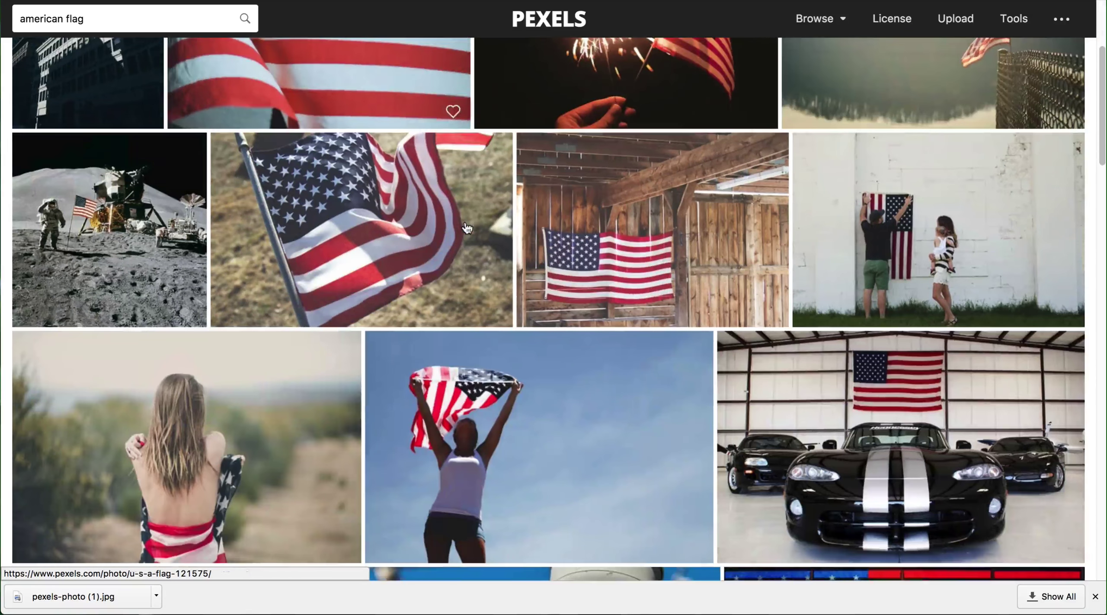
scroll(465, 227, down, 5)
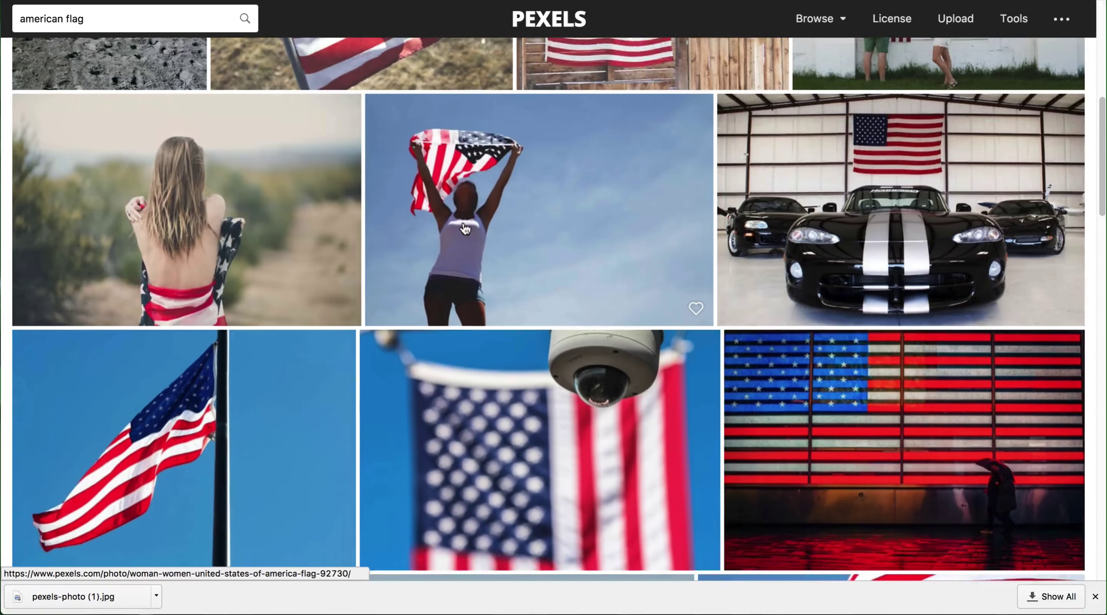
scroll(465, 229, down, 11)
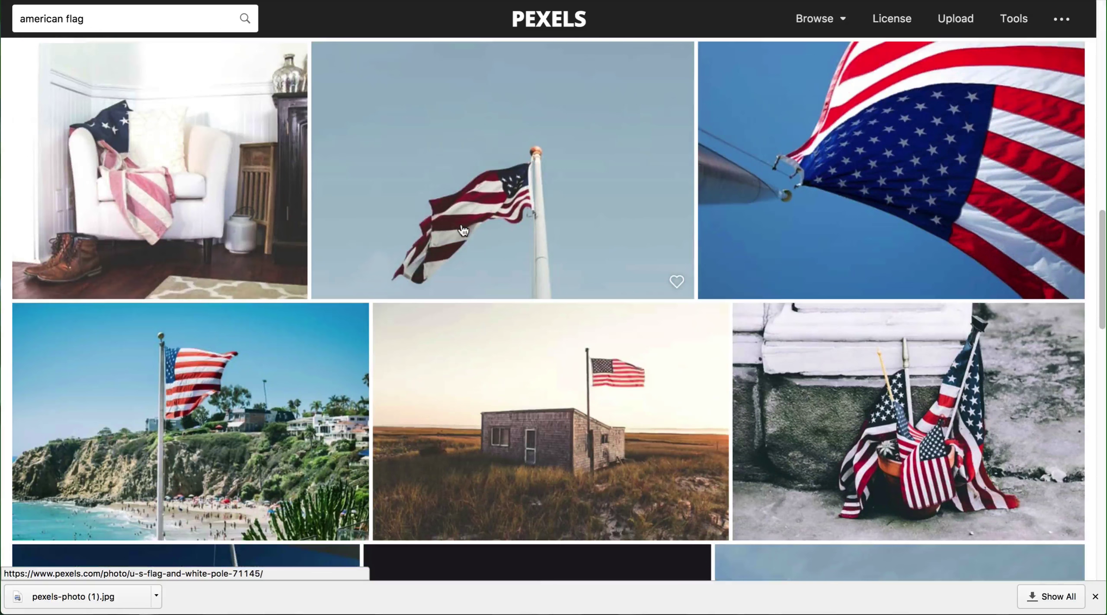
scroll(463, 230, down, 9)
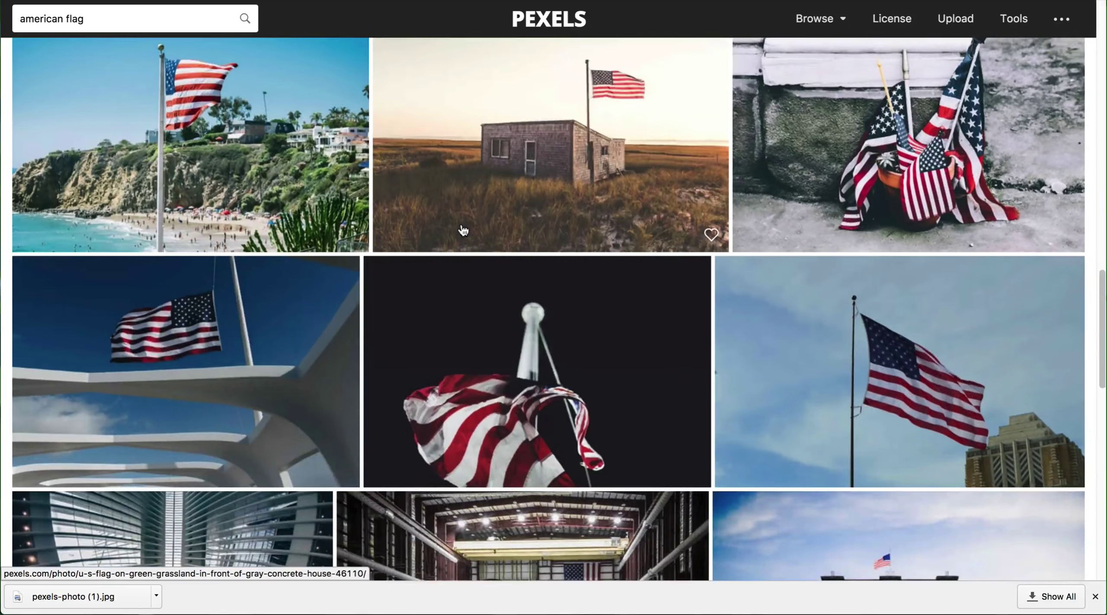
scroll(463, 230, down, 7)
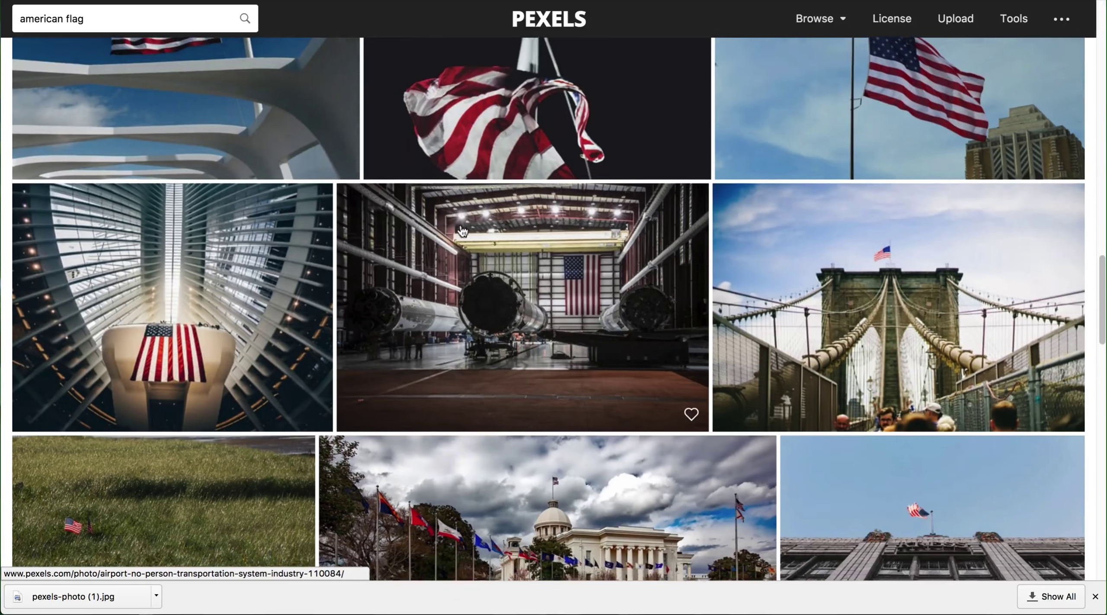
scroll(462, 231, down, 8)
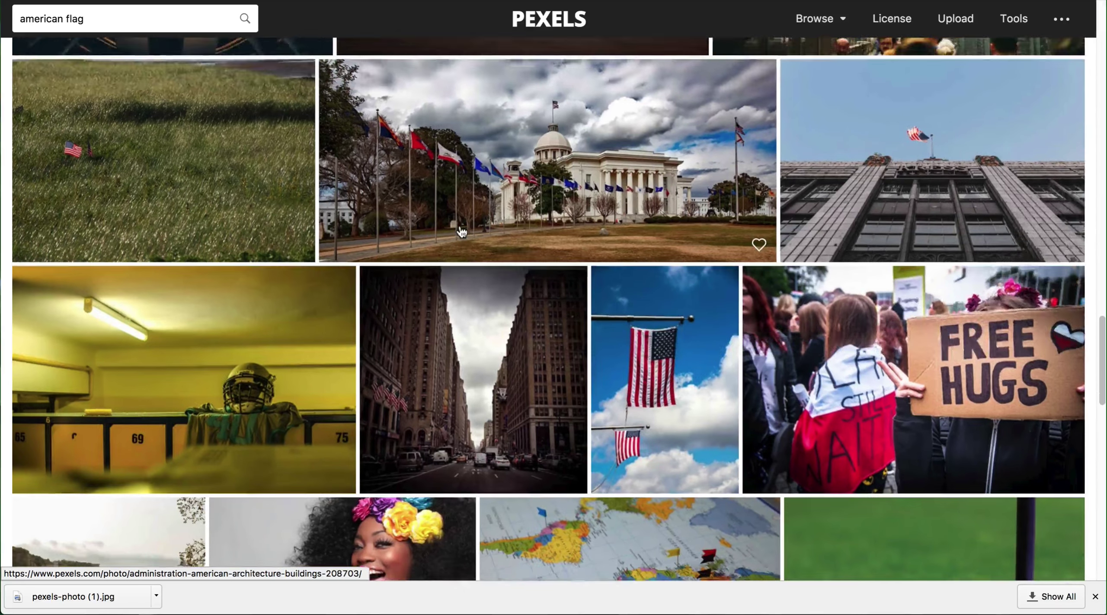
scroll(461, 230, up, 20)
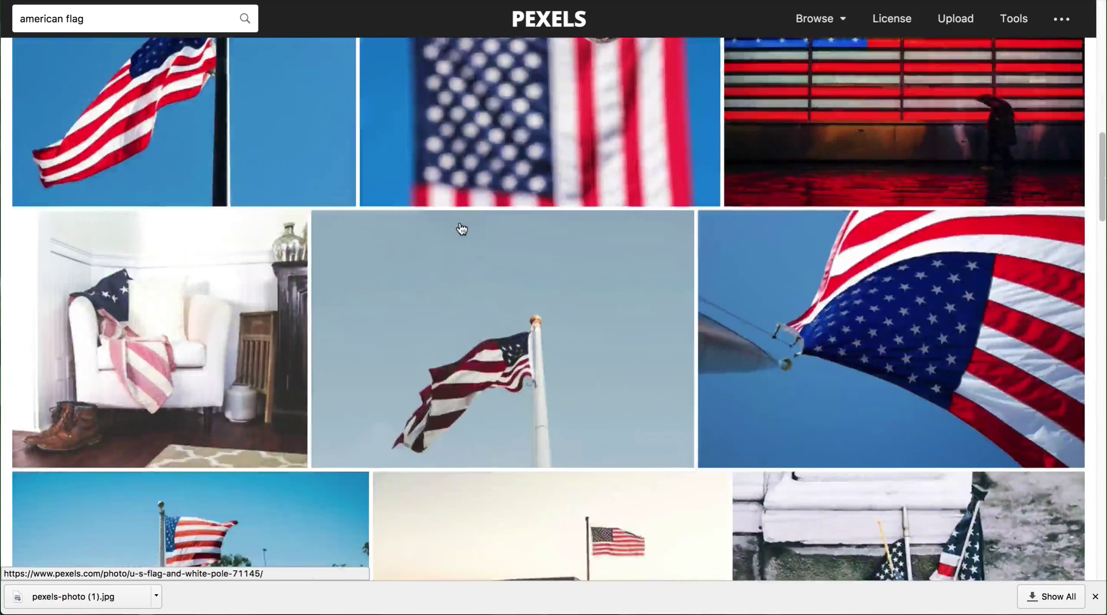
scroll(185, 180, down, 4)
Step: Download the flag-draped white chair photo at the Small 640 x 558 size
click(184, 178)
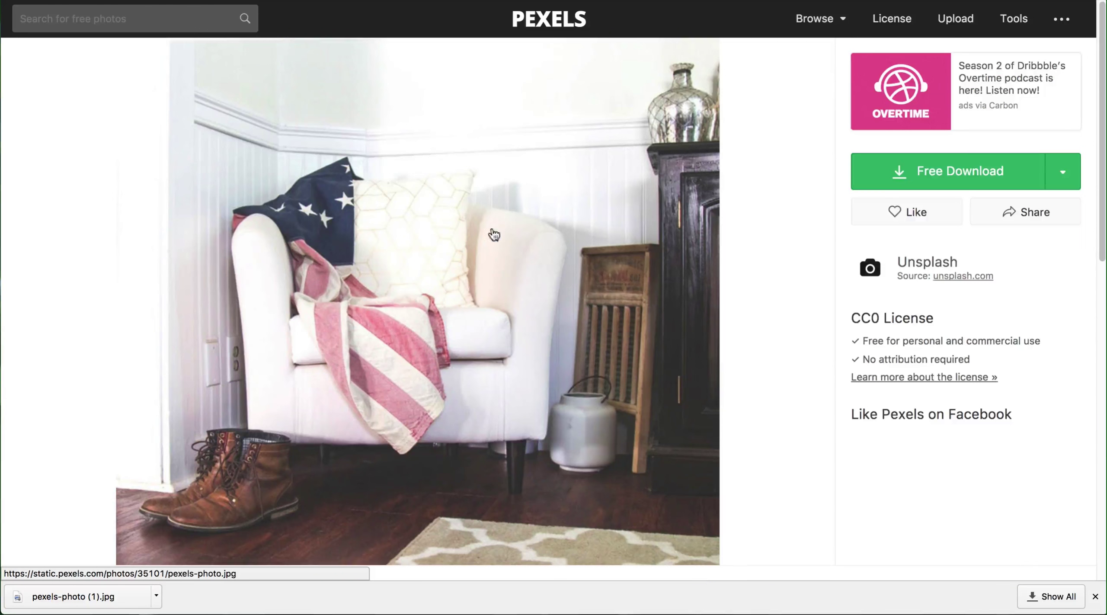
click(1063, 173)
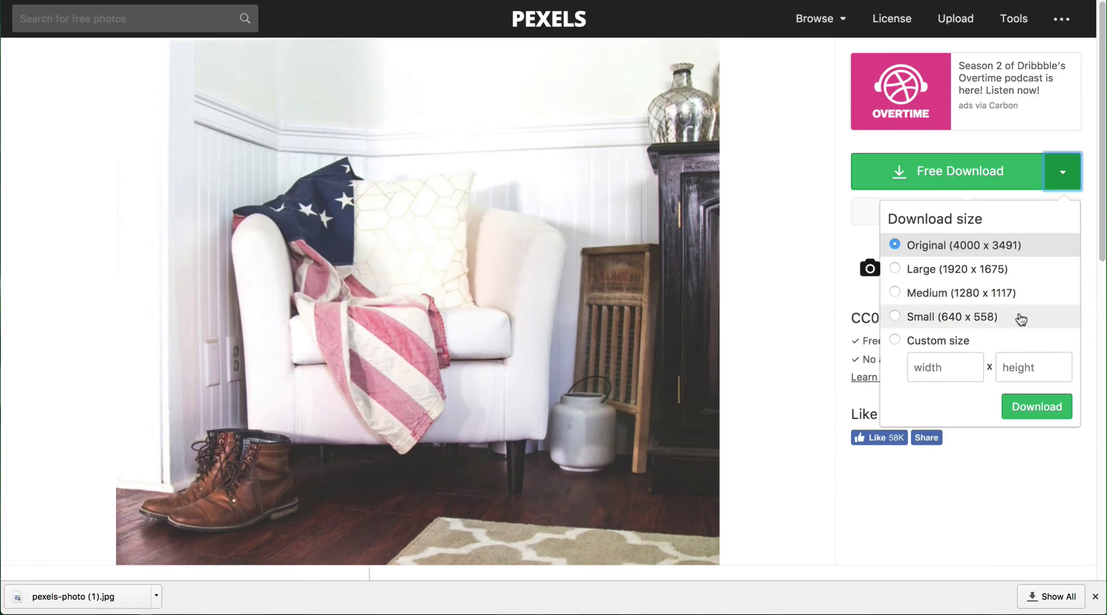
click(991, 320)
click(1032, 408)
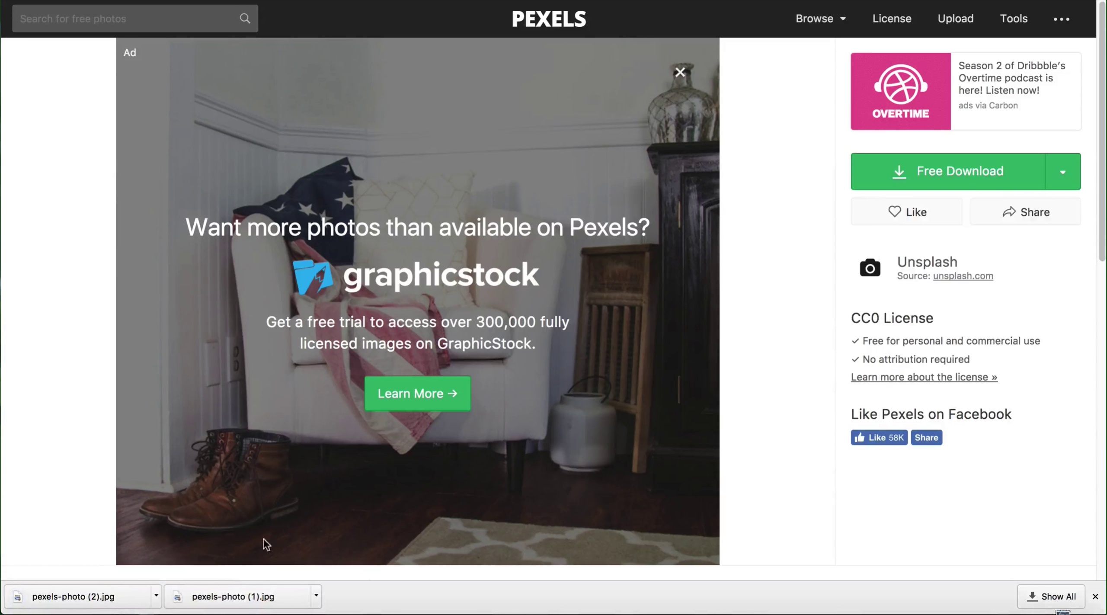
Step: Remove the pen-and-paper photo from the top block and upload pexels-photo (2).jpg
key(ctrl+Tab)
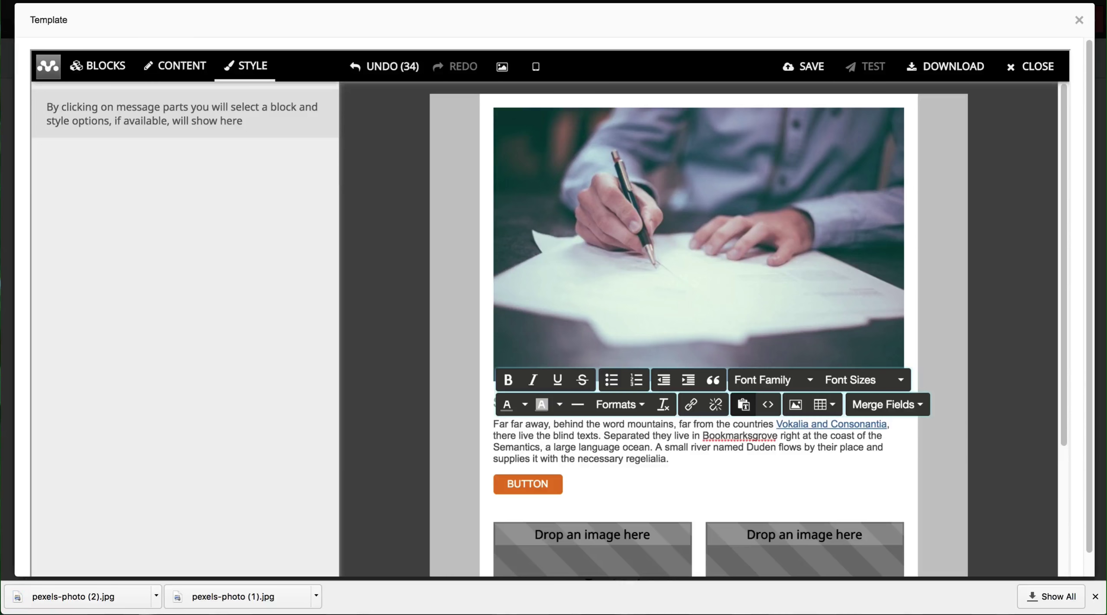
click(512, 346)
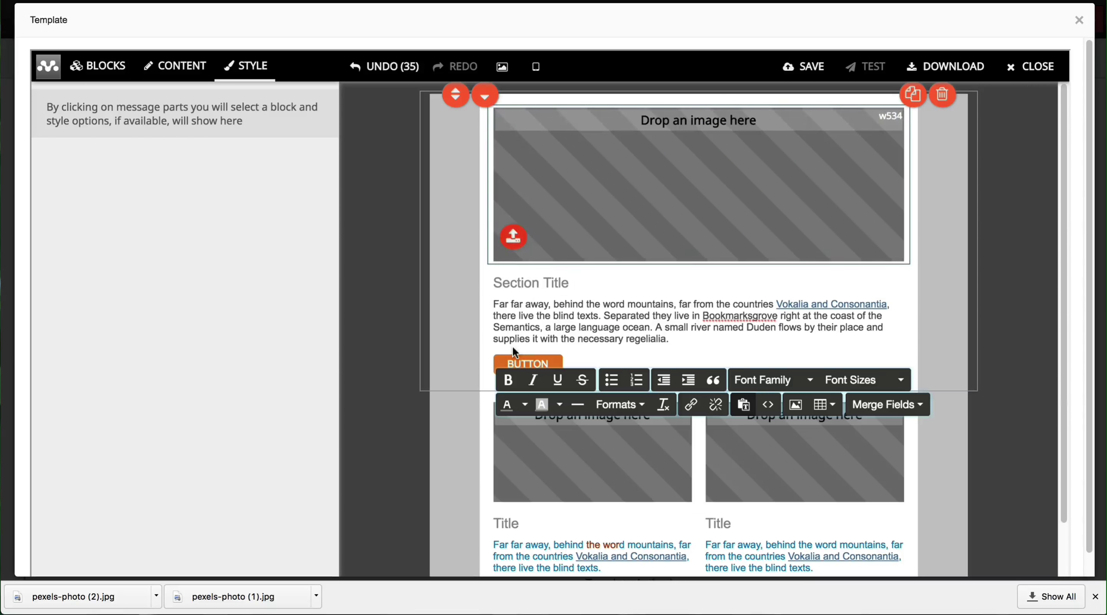
click(513, 237)
click(494, 68)
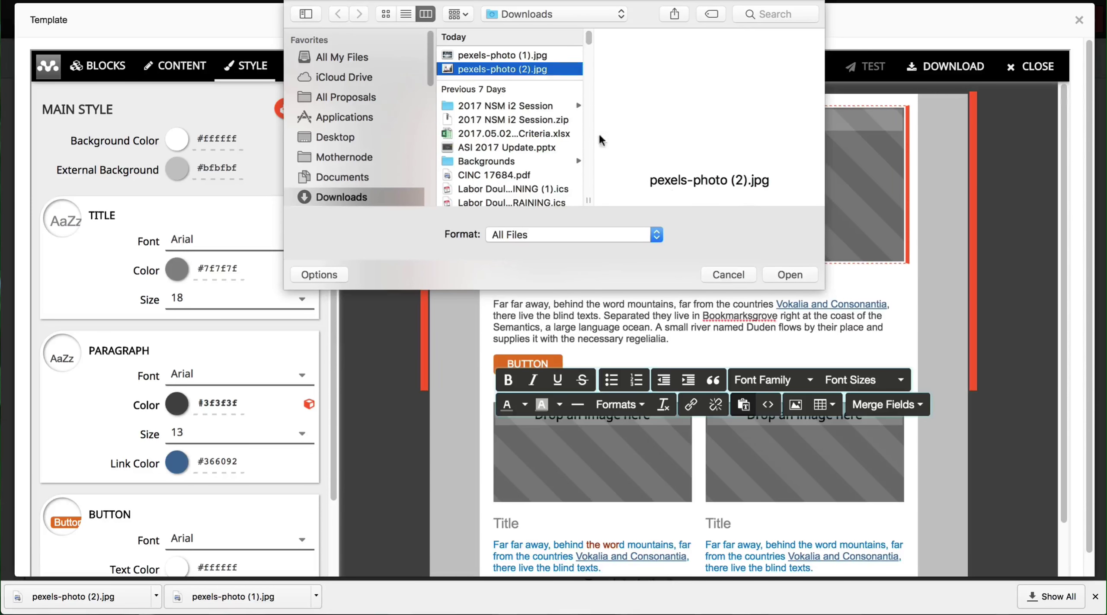
click(777, 270)
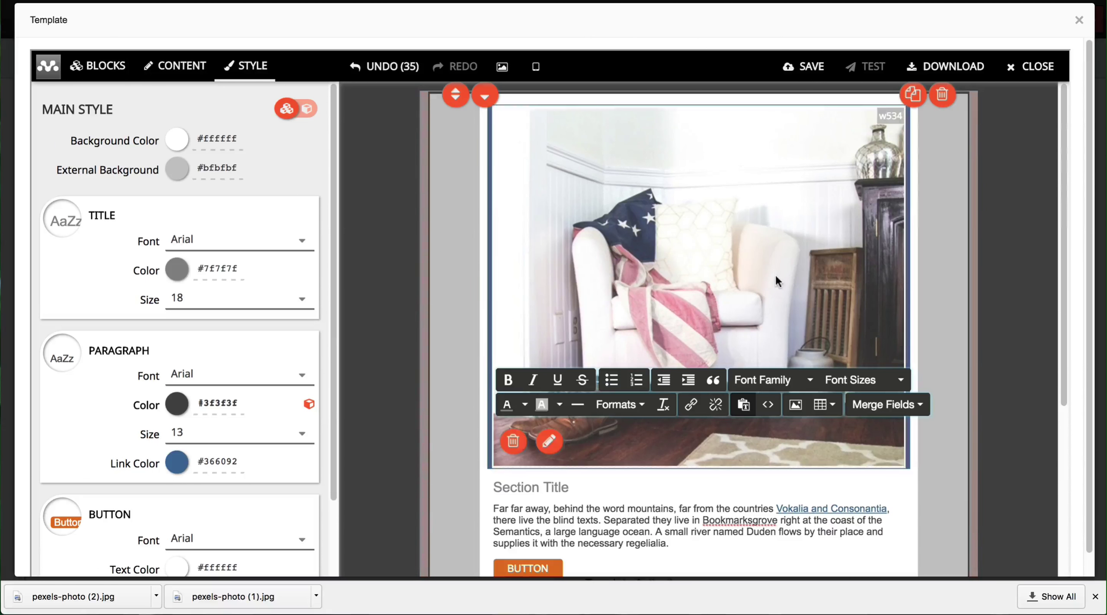
click(381, 207)
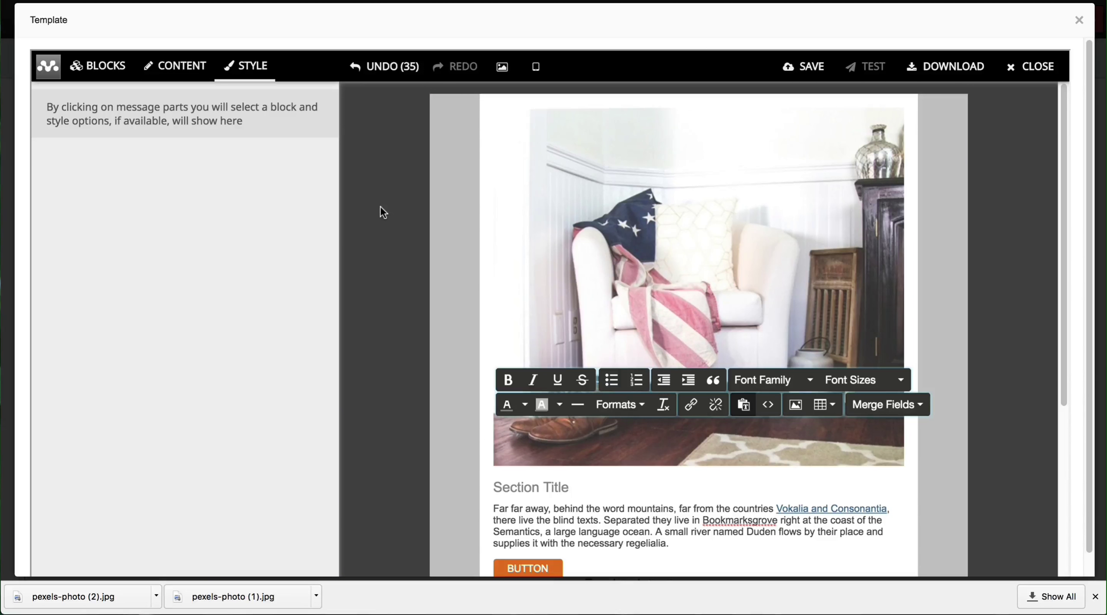
click(465, 445)
scroll(437, 276, up, 1)
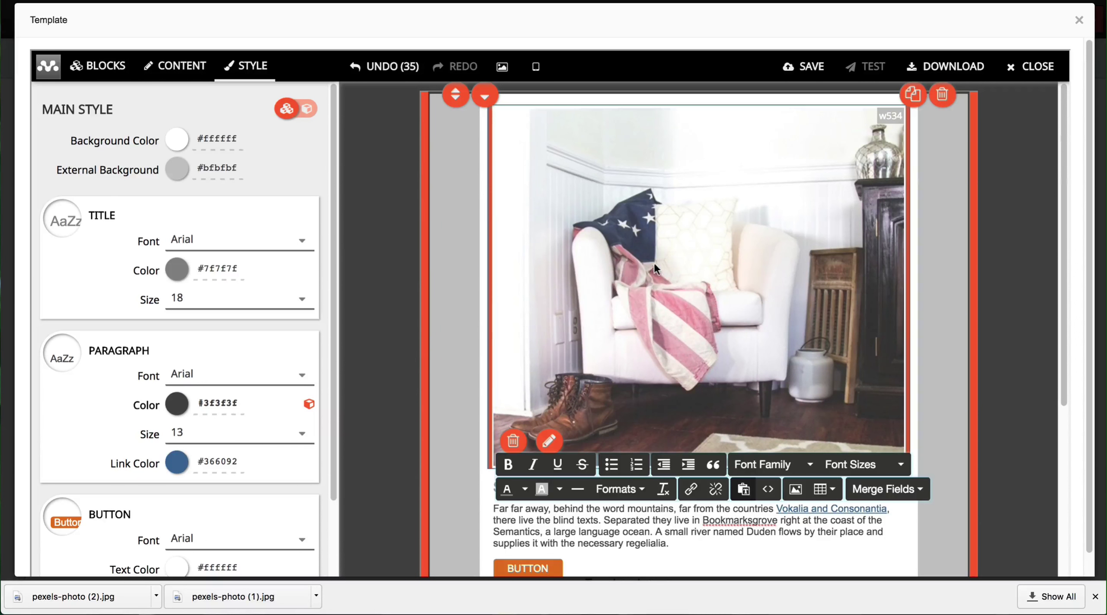
Step: Place the flag chair photo from the Gallery into the top block and open it in the Photo Editor
click(514, 441)
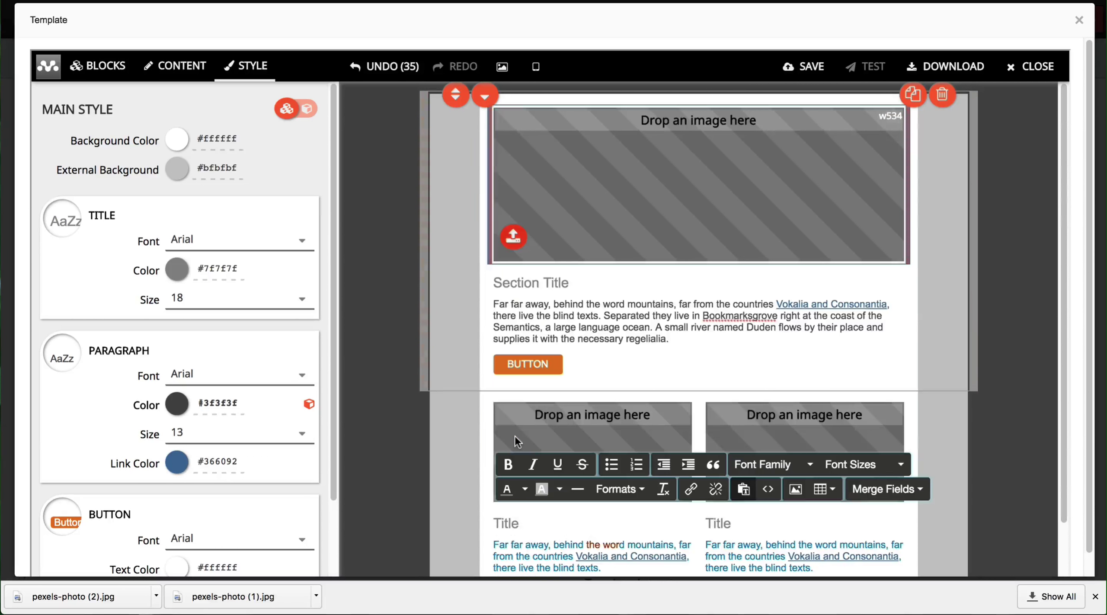
click(514, 237)
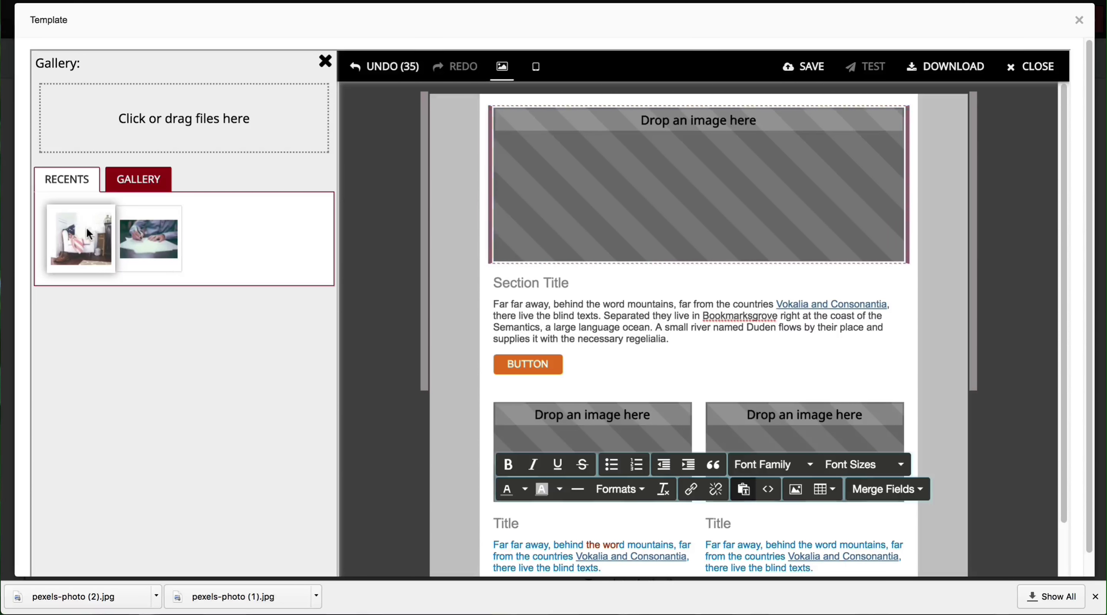
drag(89, 234, 684, 230)
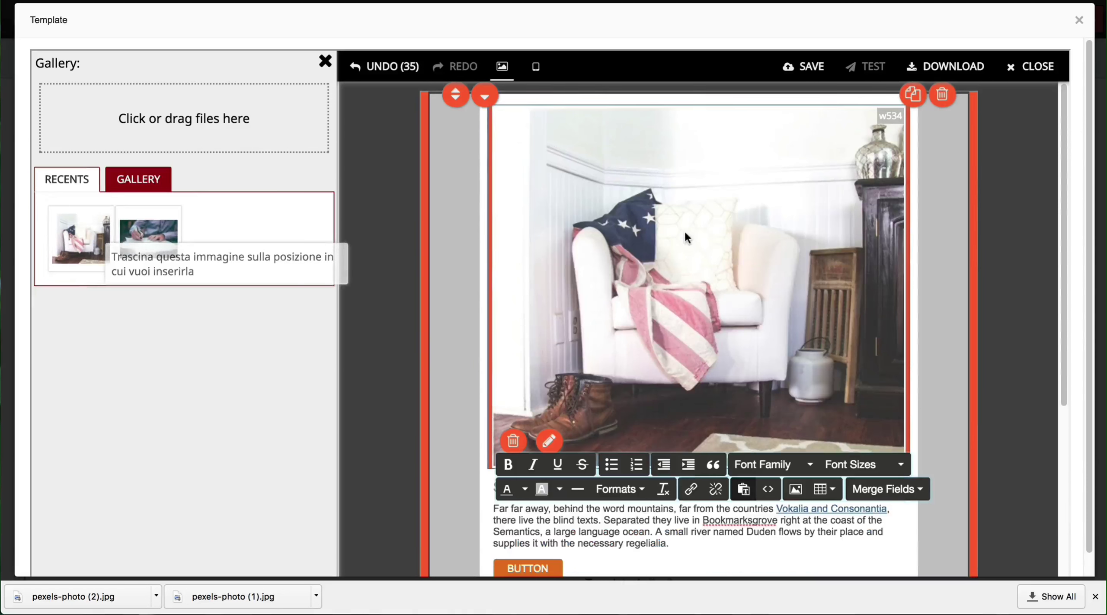
mouse_move(562, 406)
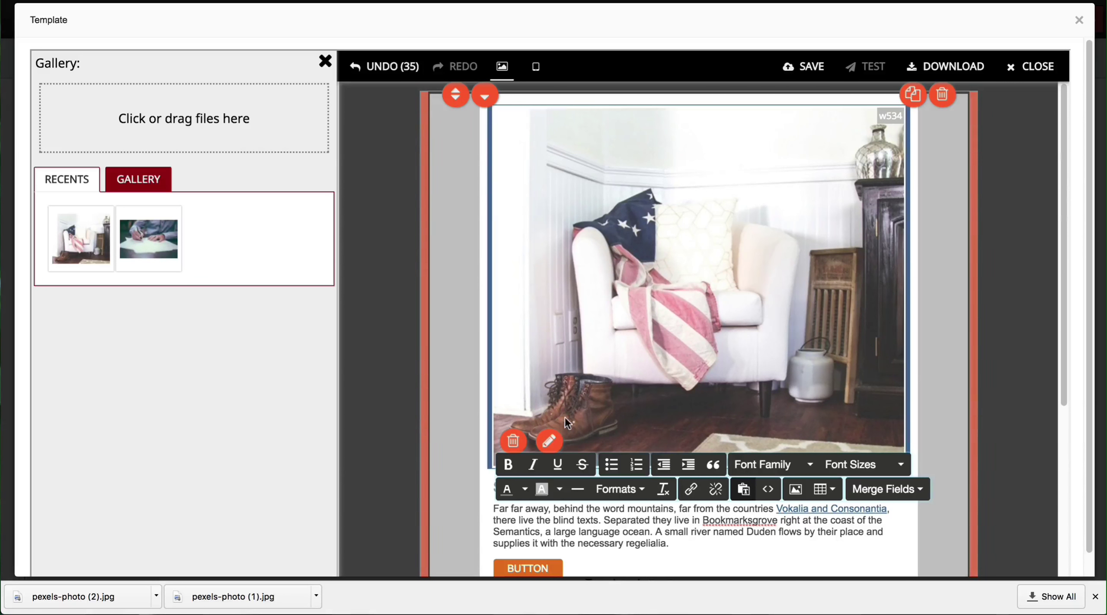
click(551, 441)
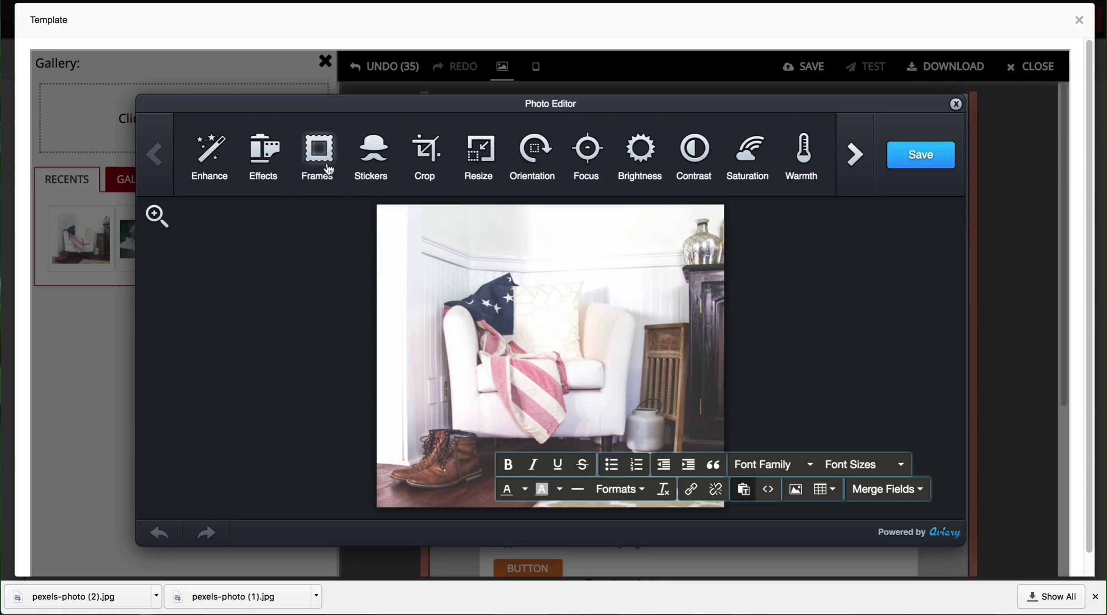
click(265, 167)
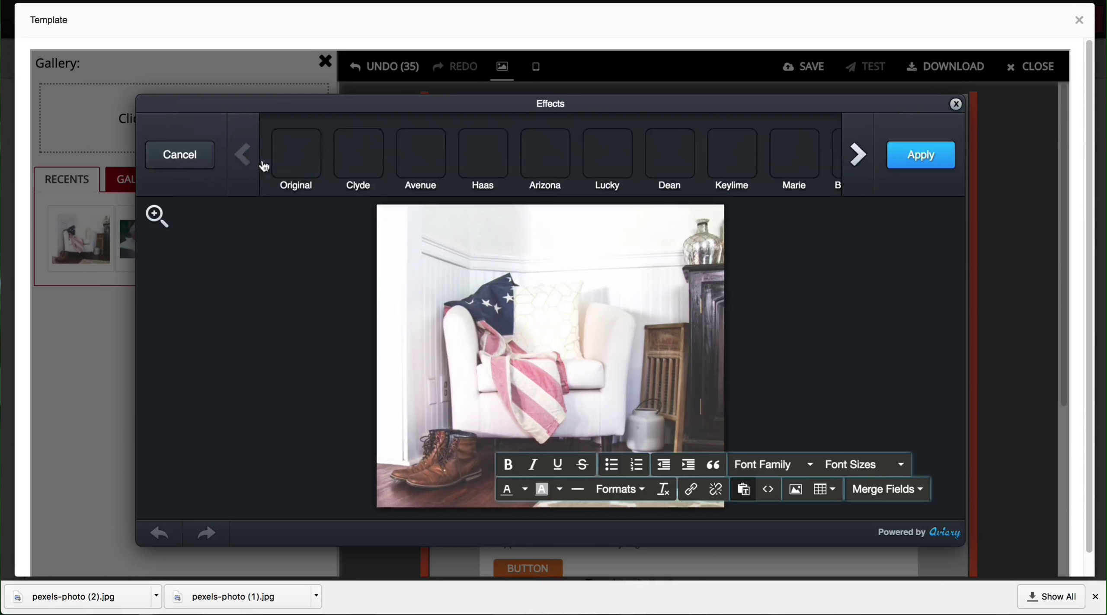
click(413, 162)
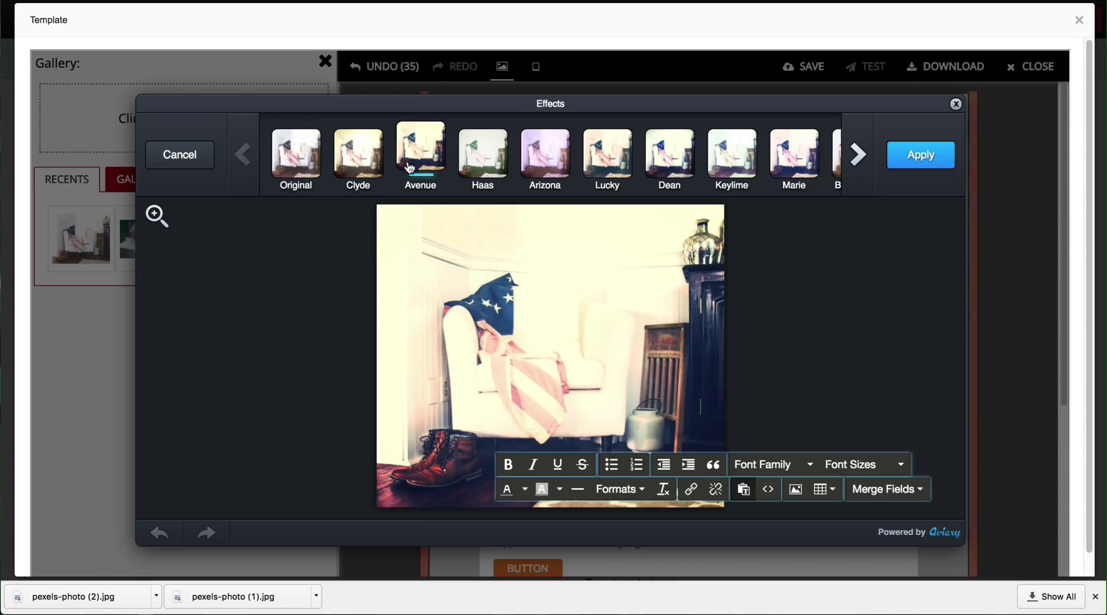
click(656, 162)
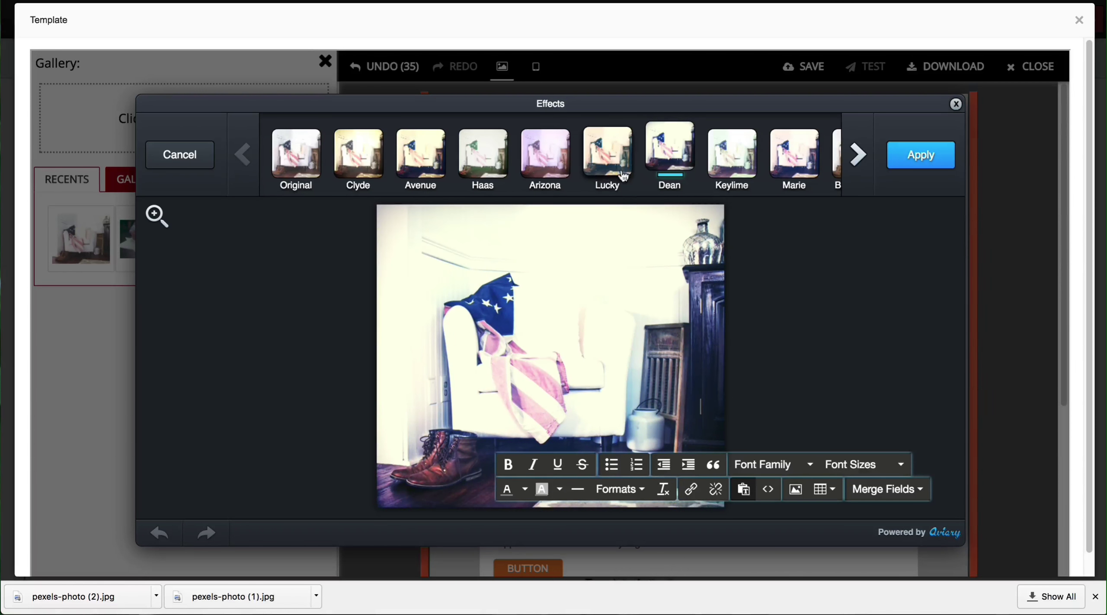
click(789, 172)
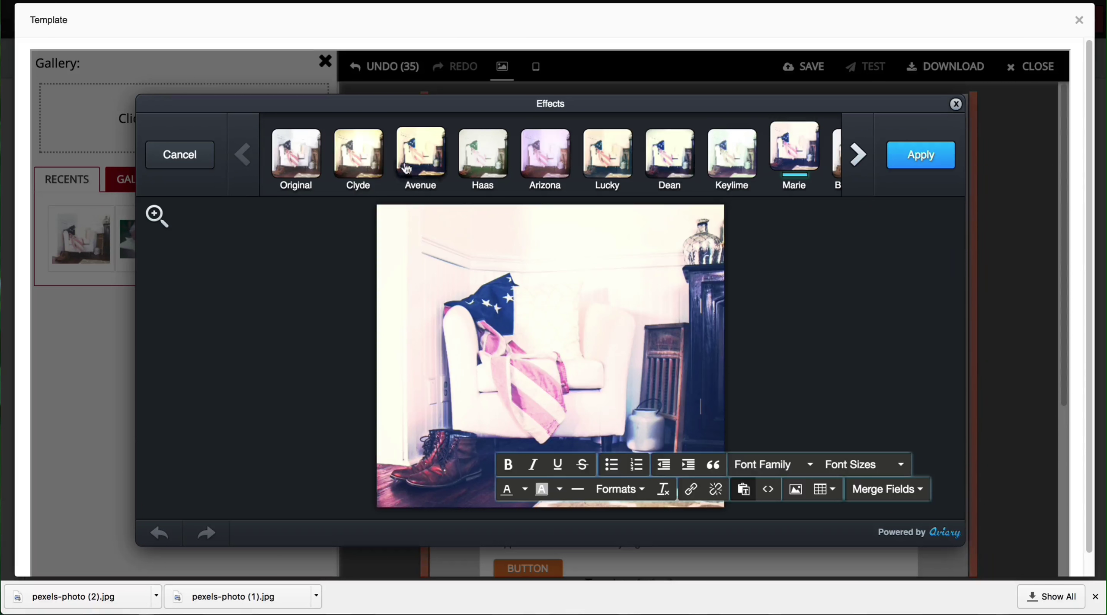
click(303, 164)
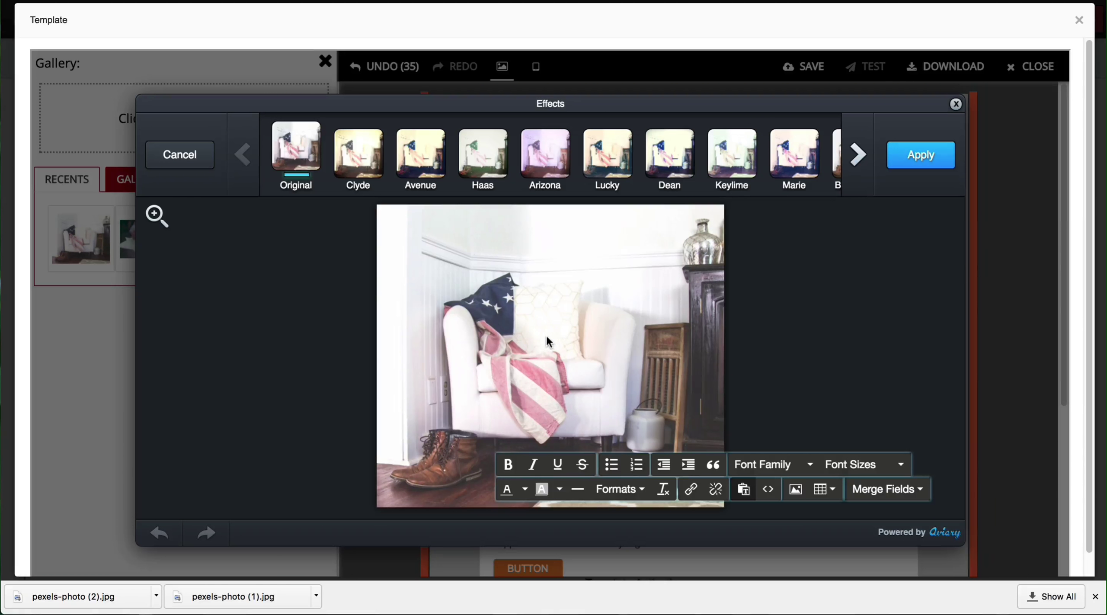
click(181, 156)
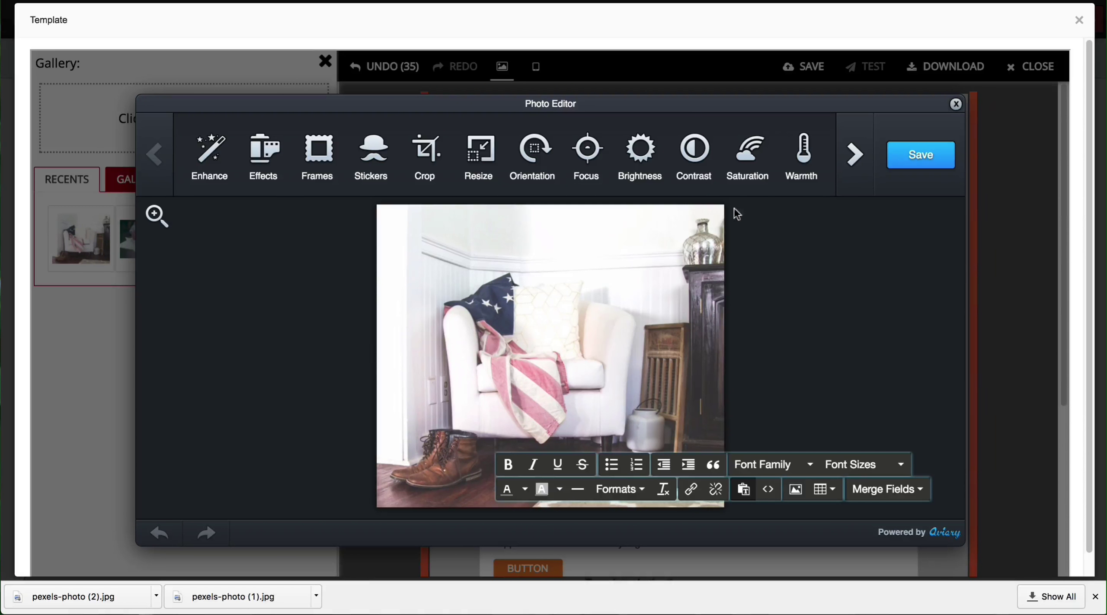
Step: Add a text layer on the photo reading 'SAVE BIG!'
click(854, 155)
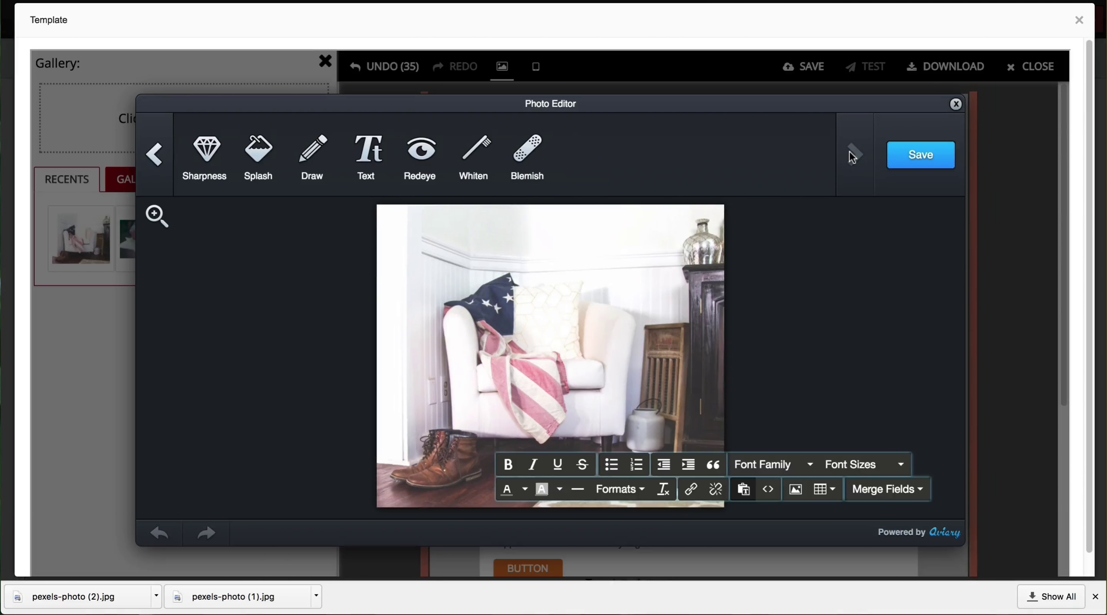
click(362, 160)
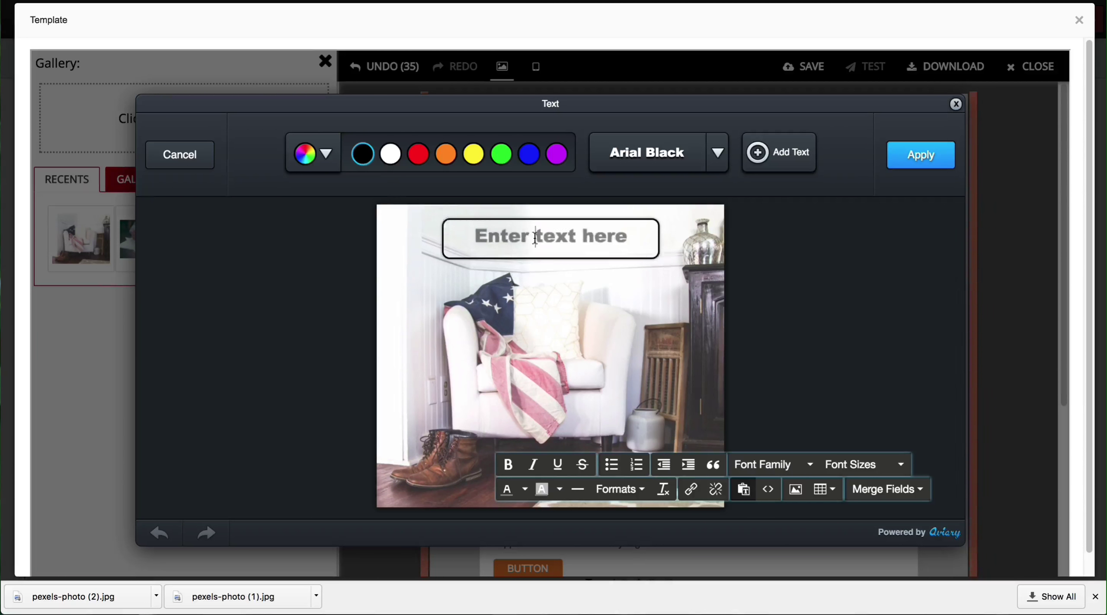
triple_click(535, 237)
key(BackSpace)
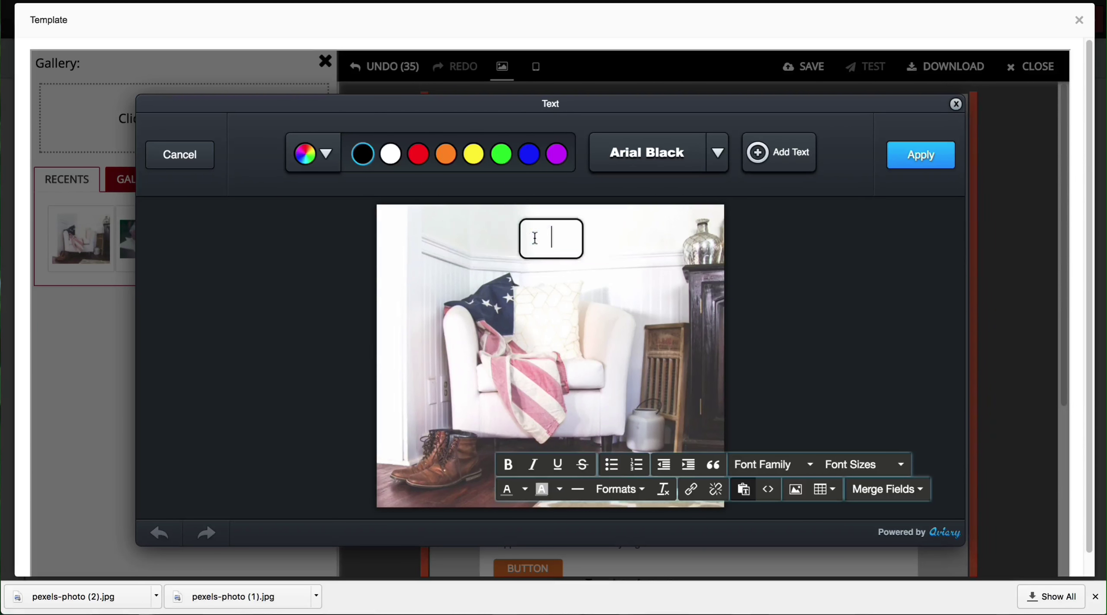
text(SAVE B)
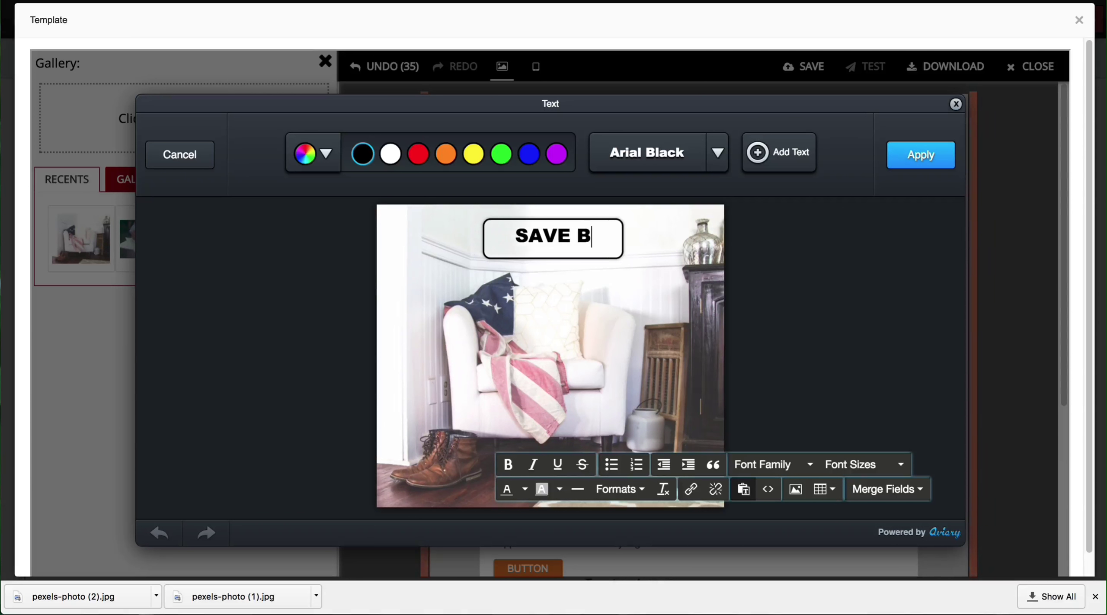
text(IG)
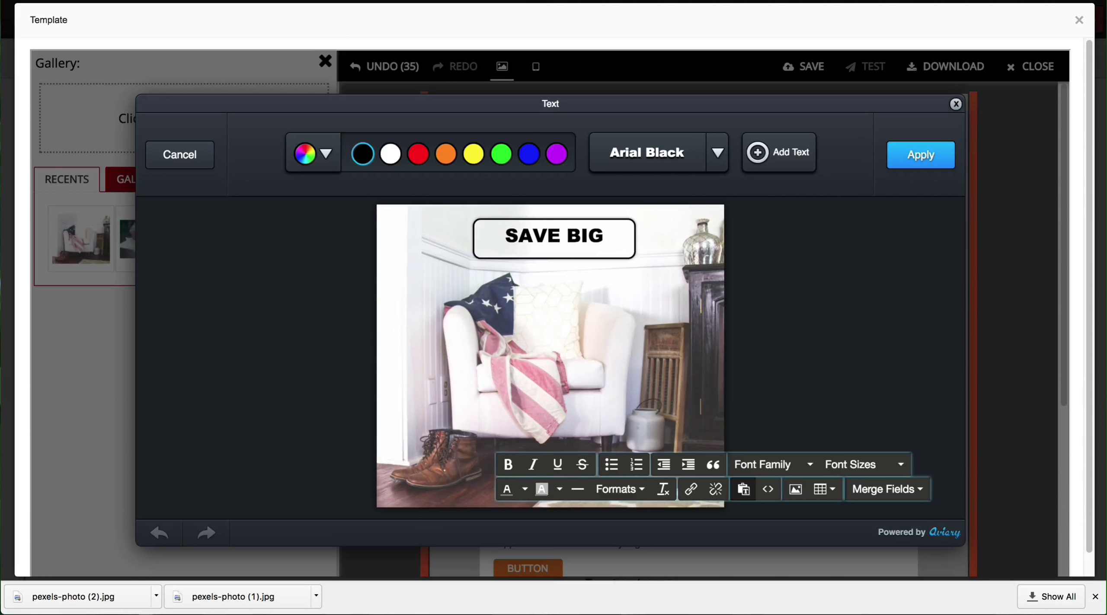
text(!)
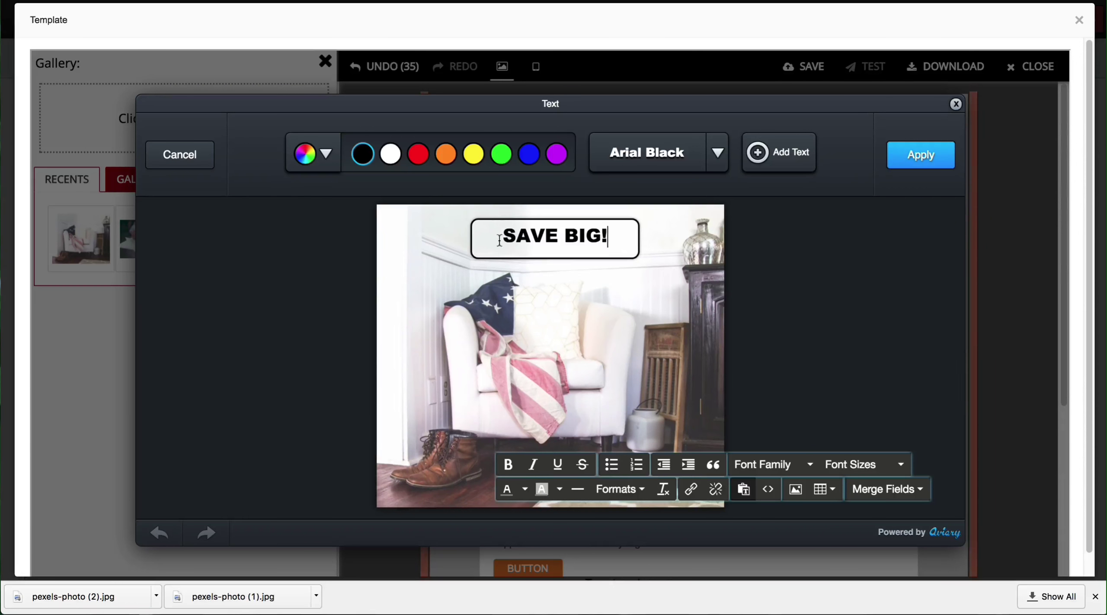
Step: Enlarge and position the SAVE BIG! text, colour it red, and apply it
mouse_move(638, 259)
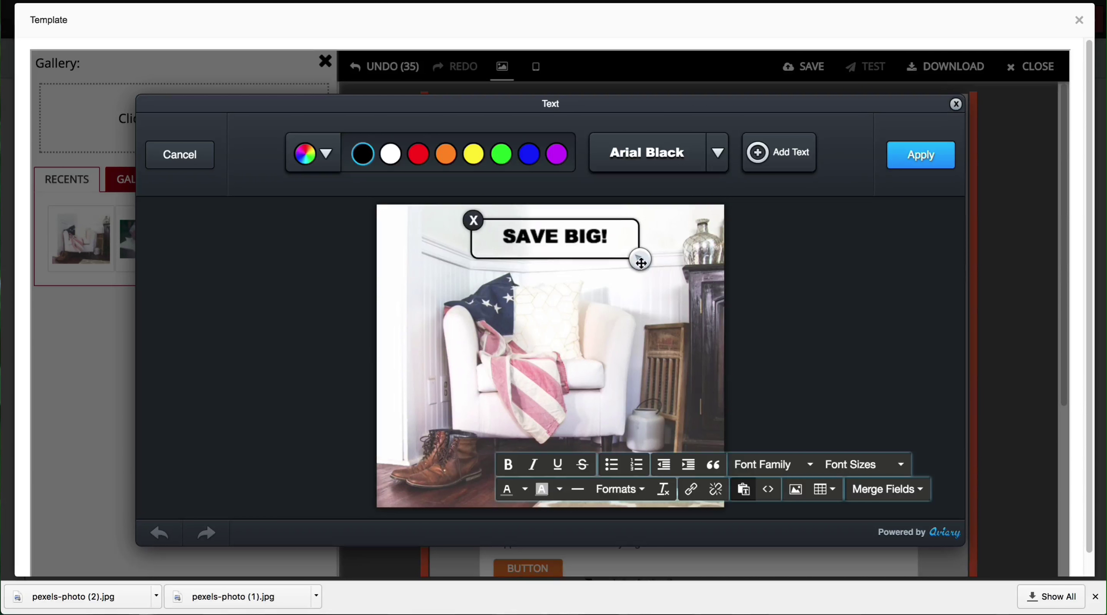
drag(640, 262, 787, 301)
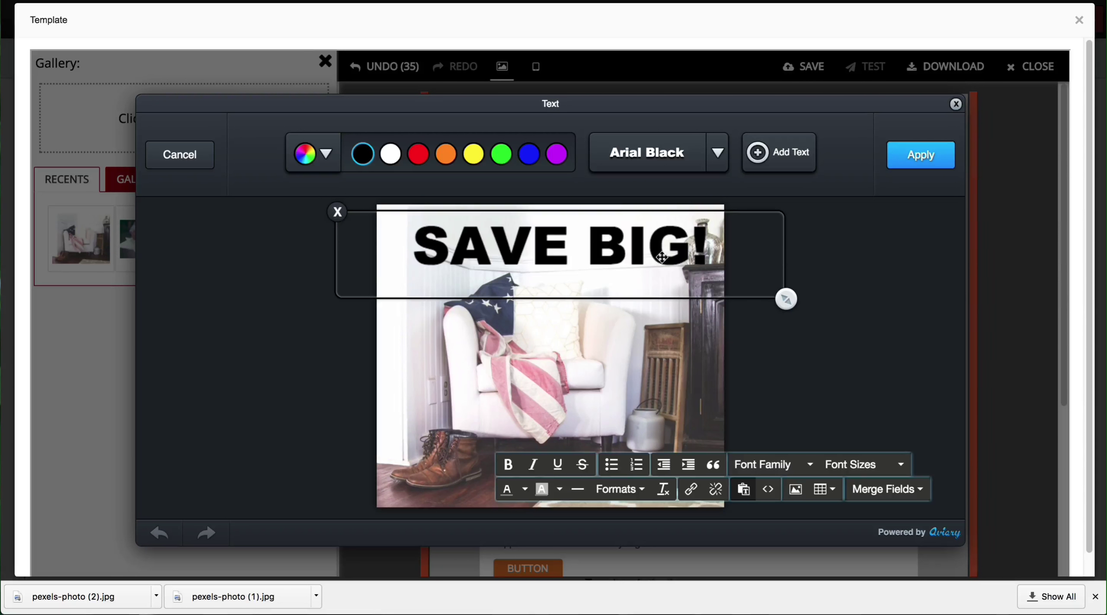
drag(659, 258, 650, 257)
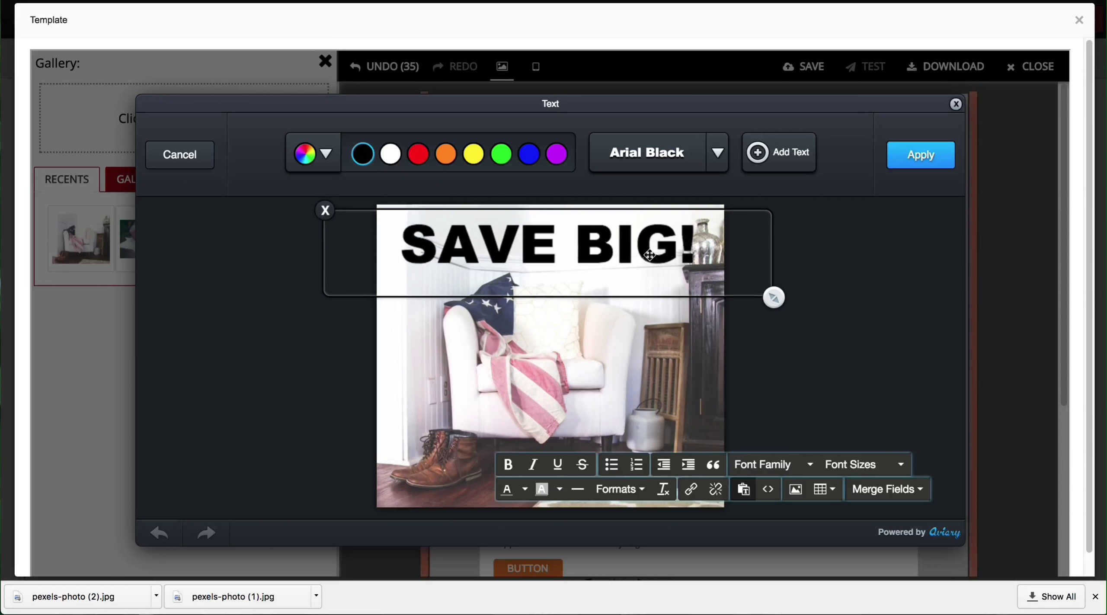
click(324, 154)
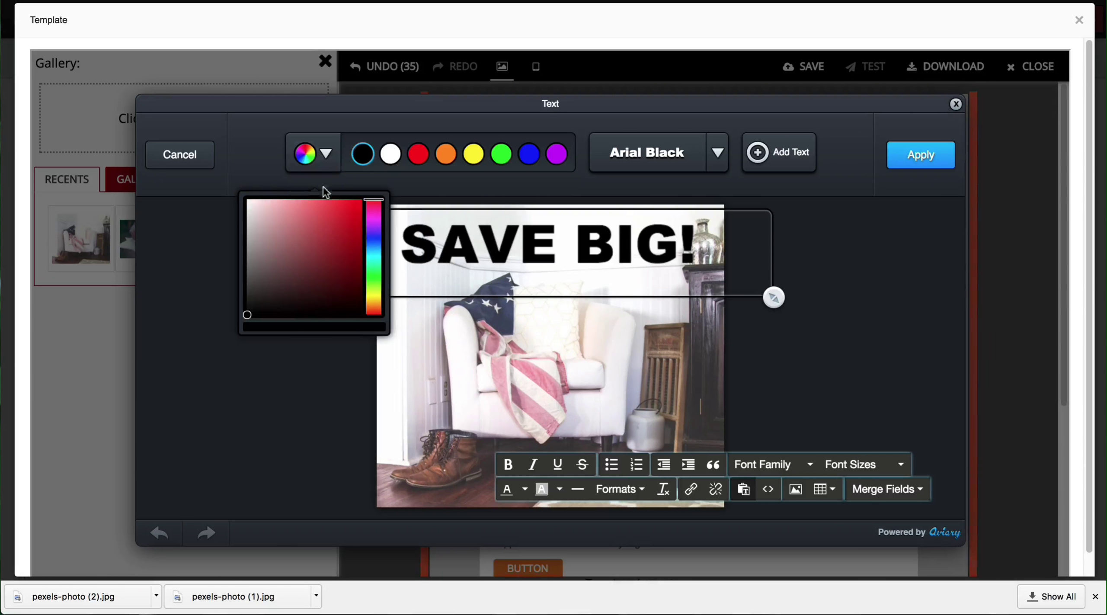
click(343, 272)
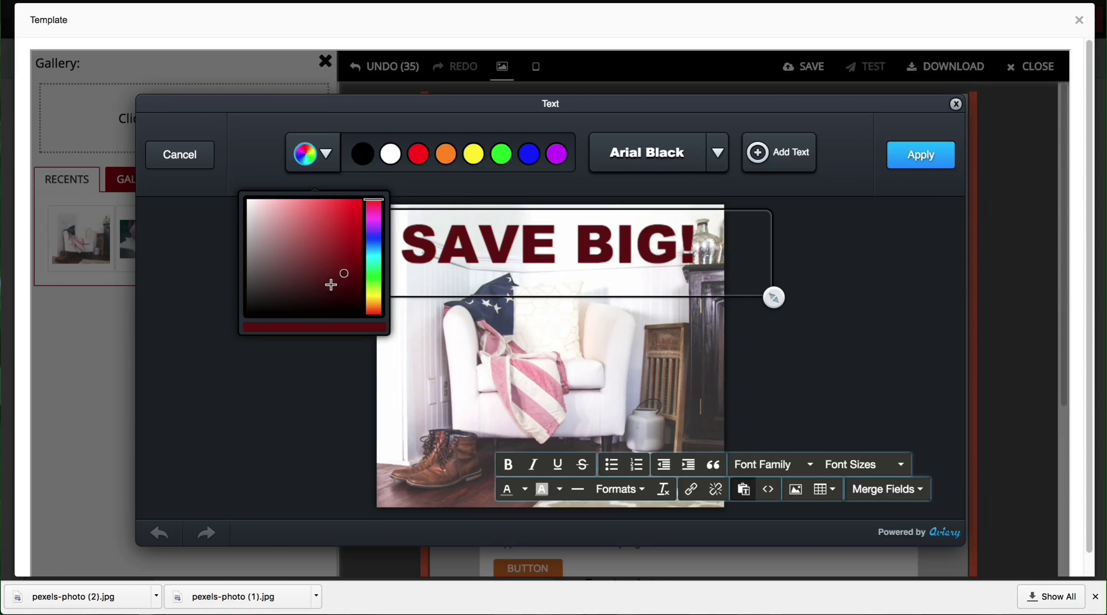
click(338, 281)
click(350, 258)
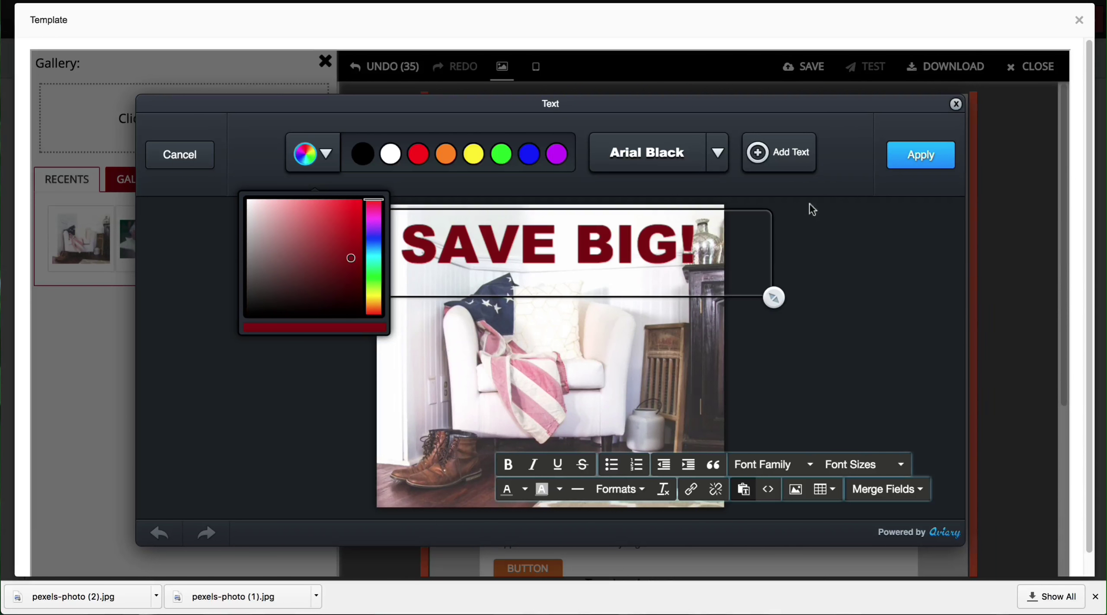
click(921, 155)
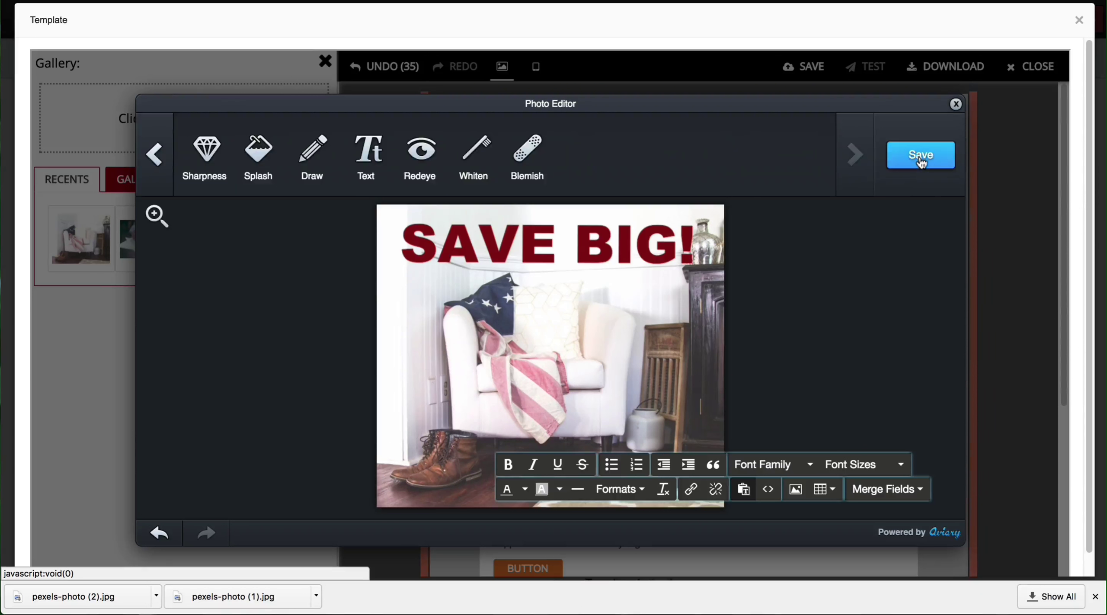
Step: Save the edited armchair photo so the header shows the red SAVE BIG! text
click(921, 160)
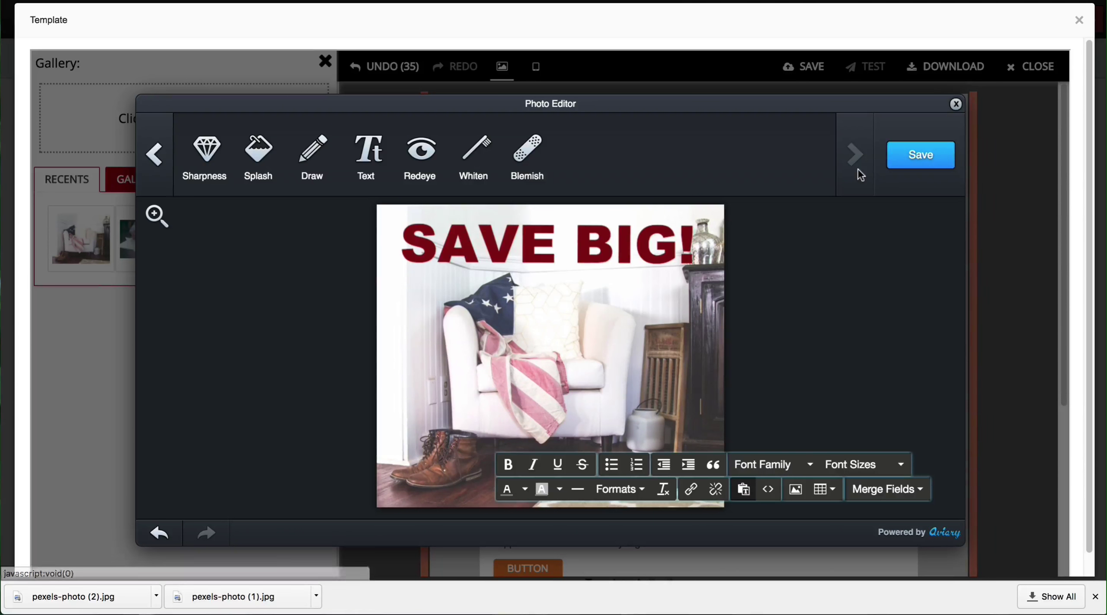
click(956, 104)
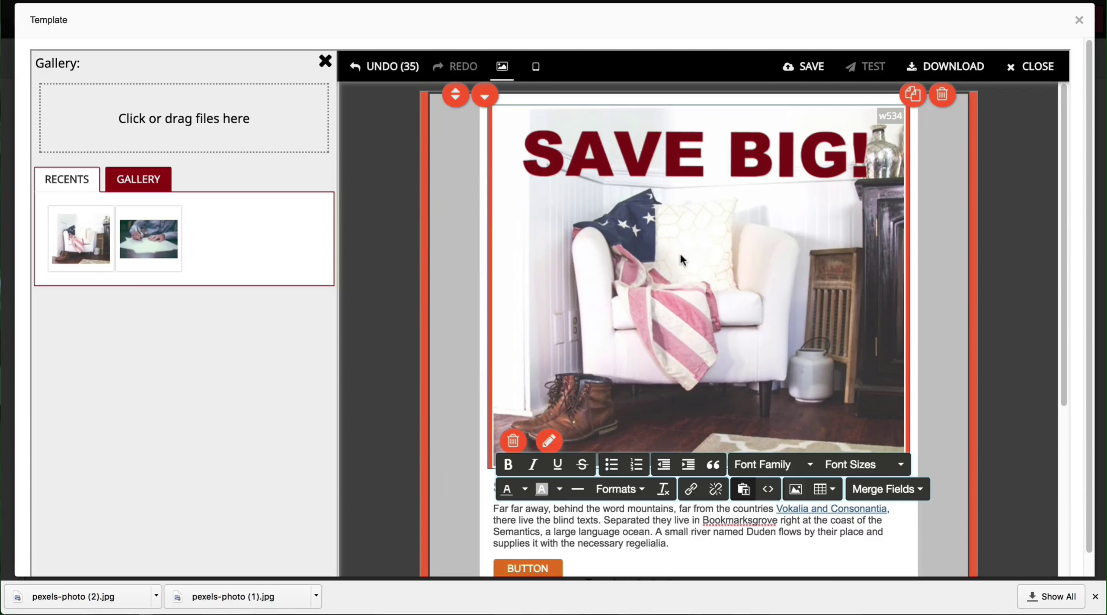
scroll(681, 257, down, 6)
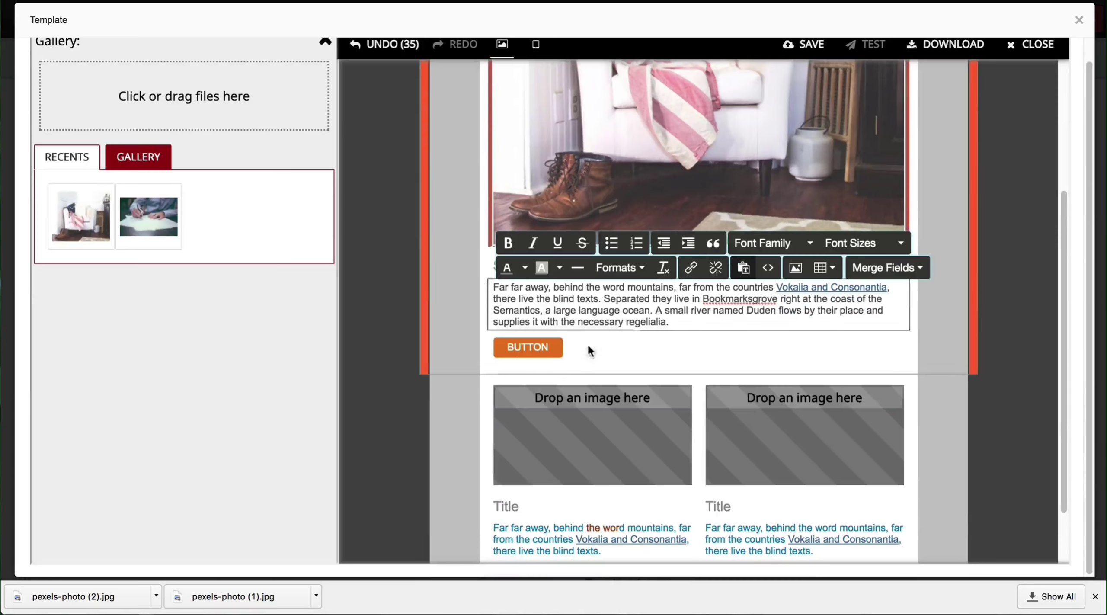
Step: Place the writing-hand photo from the gallery in the two-column block's left image slot
mouse_move(527, 459)
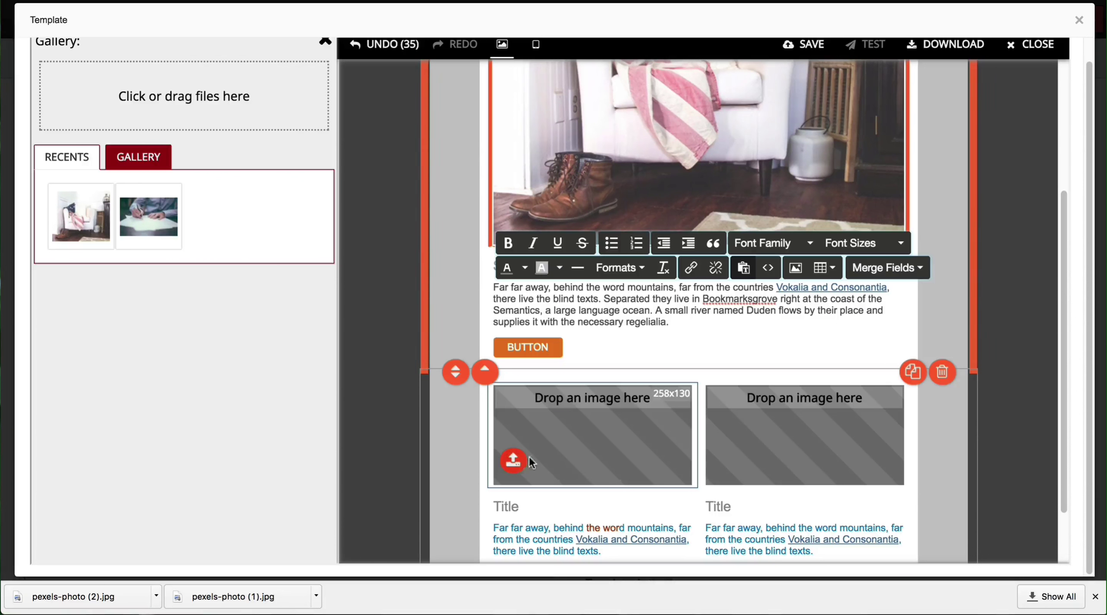
click(544, 452)
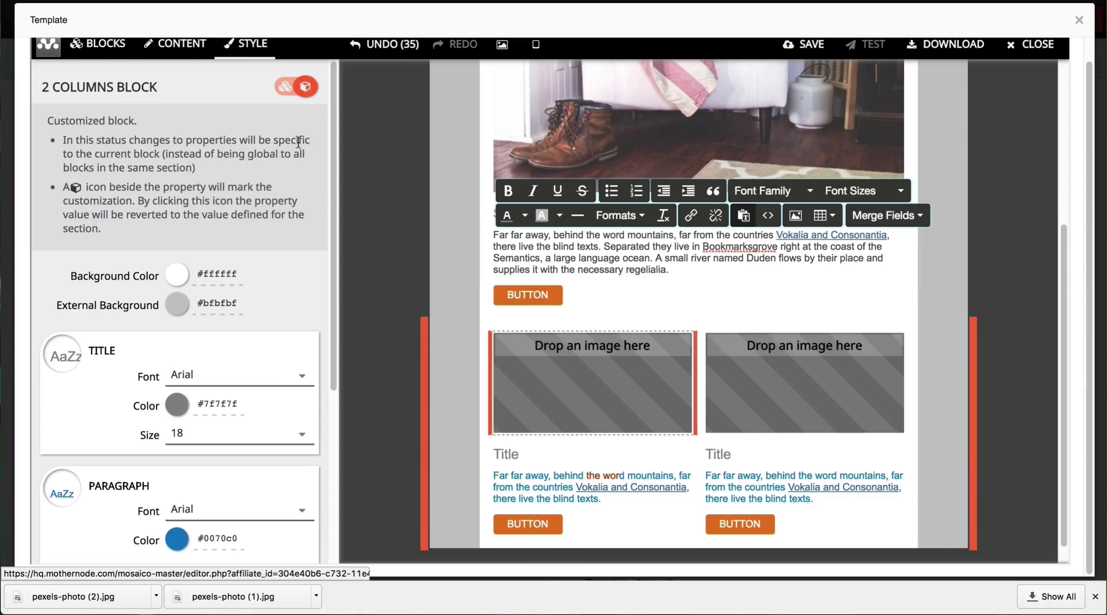
click(502, 44)
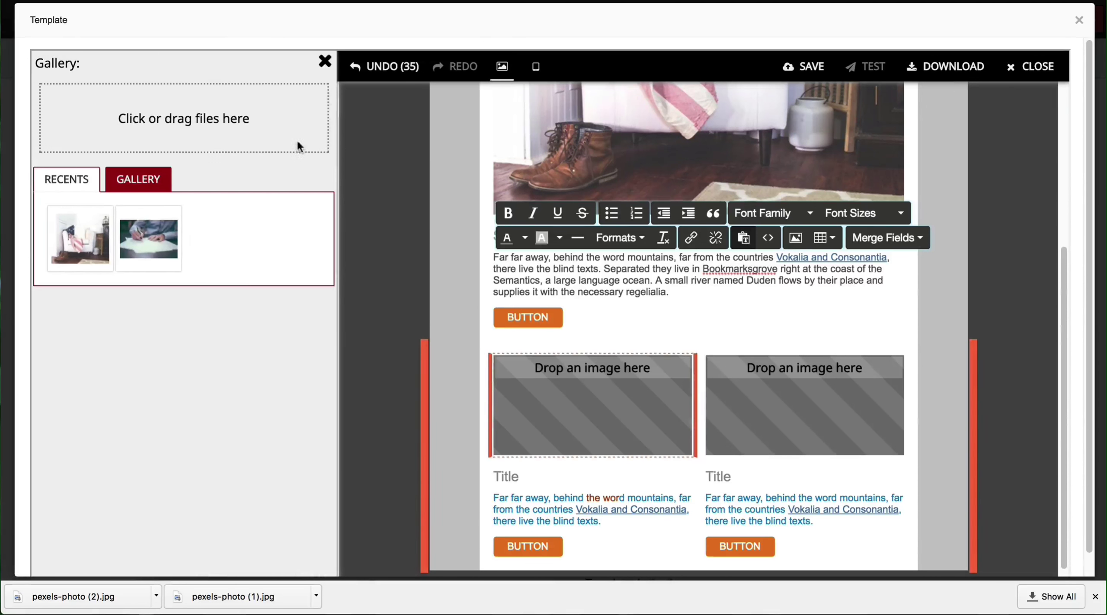
click(140, 240)
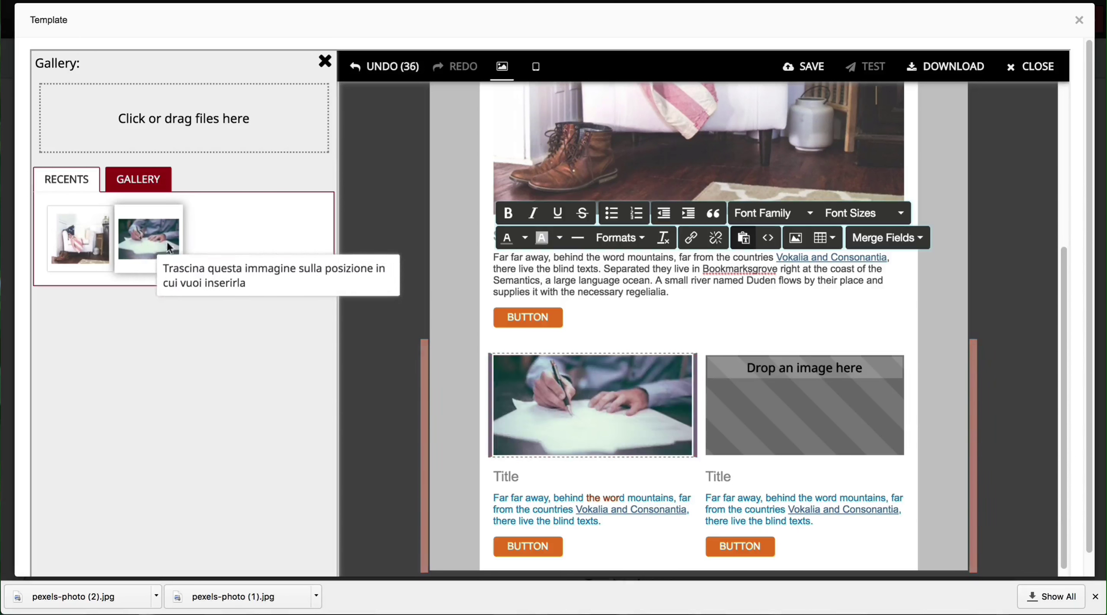
Step: Fill the right image slot with the red-velvet cake image from the shared gallery's third page
click(764, 402)
click(149, 178)
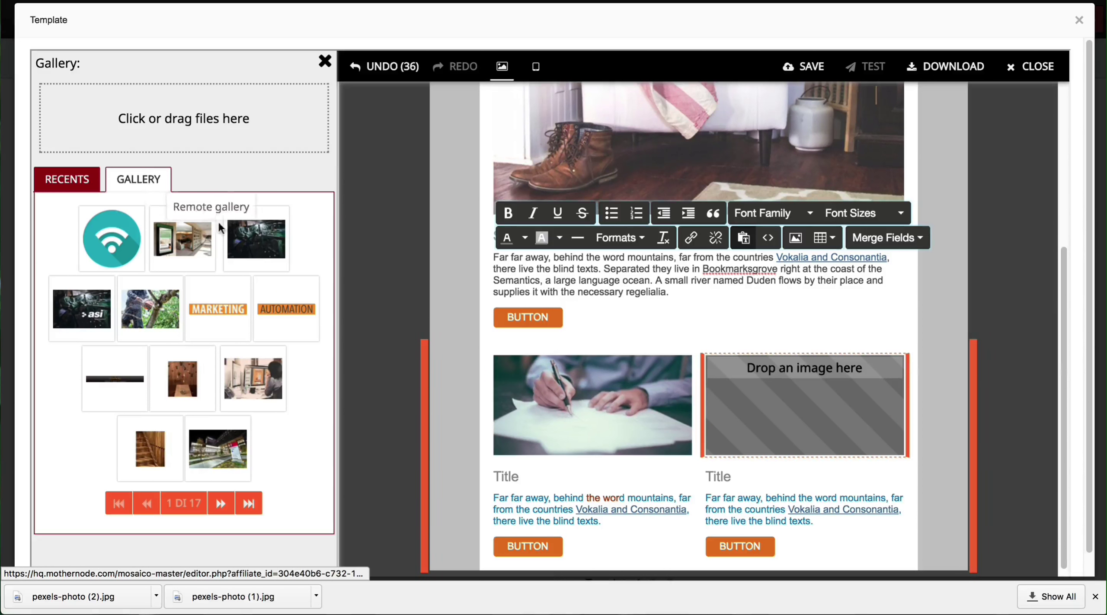
click(220, 503)
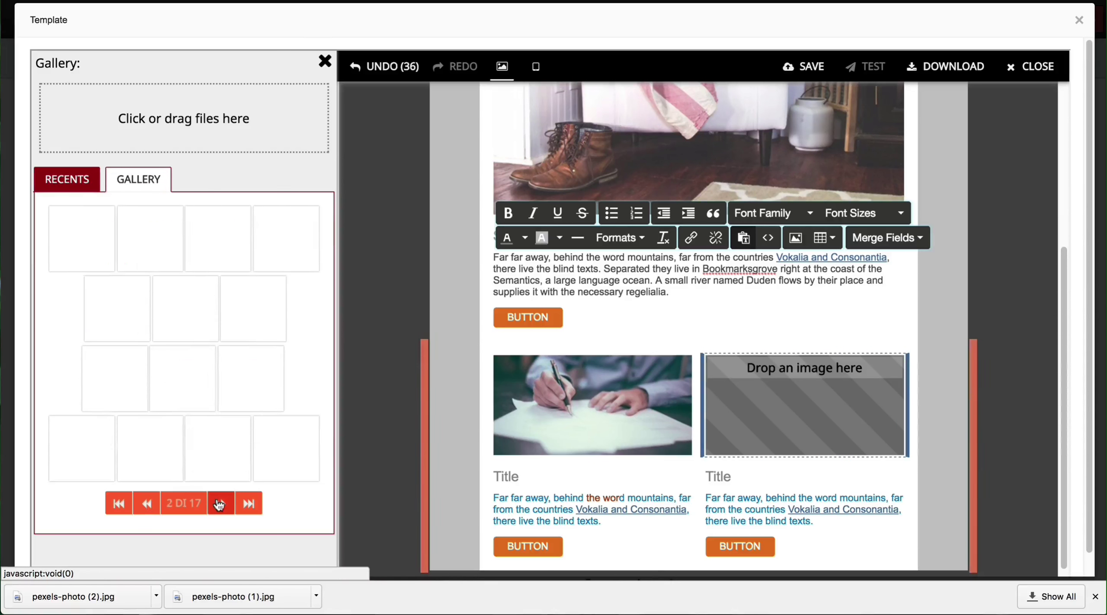
click(220, 503)
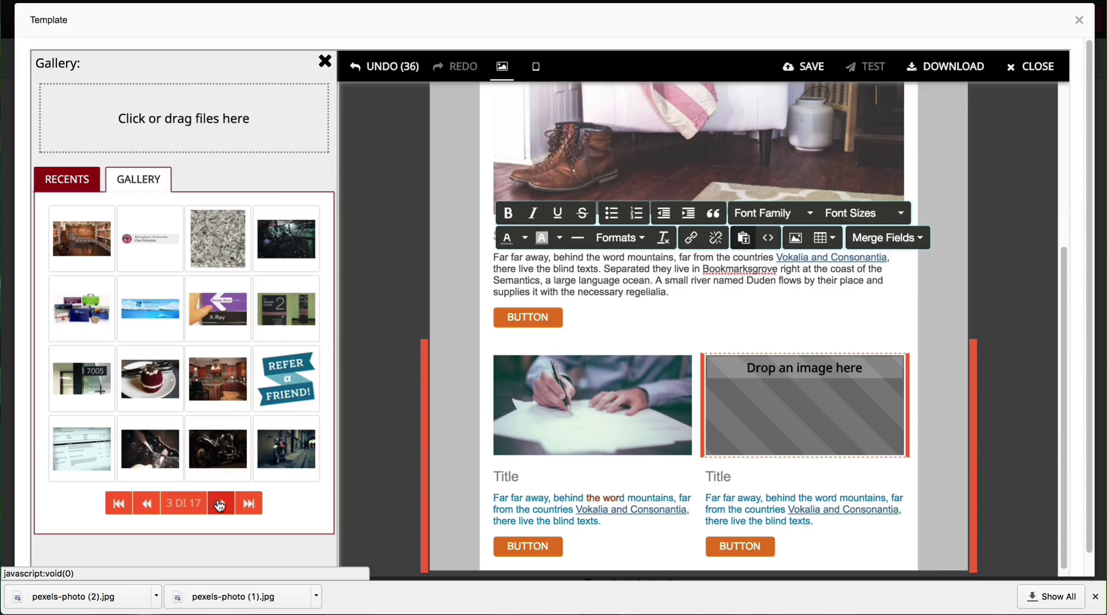
click(158, 390)
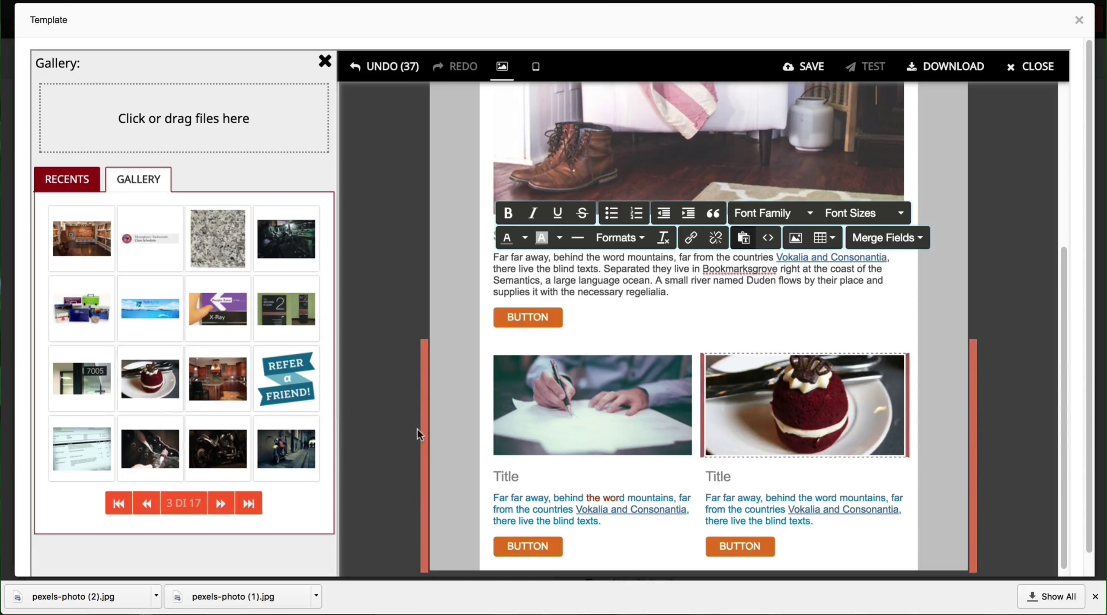
click(510, 475)
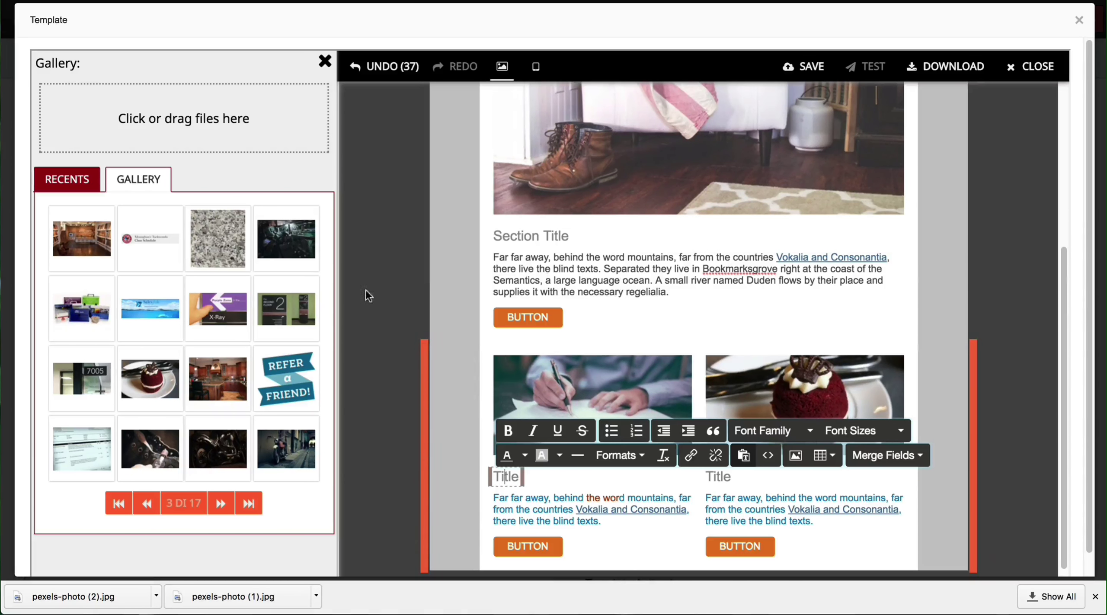
Step: Scroll the template to review the SAVE BIG! header with the main style settings back in view
scroll(382, 302, down, 2)
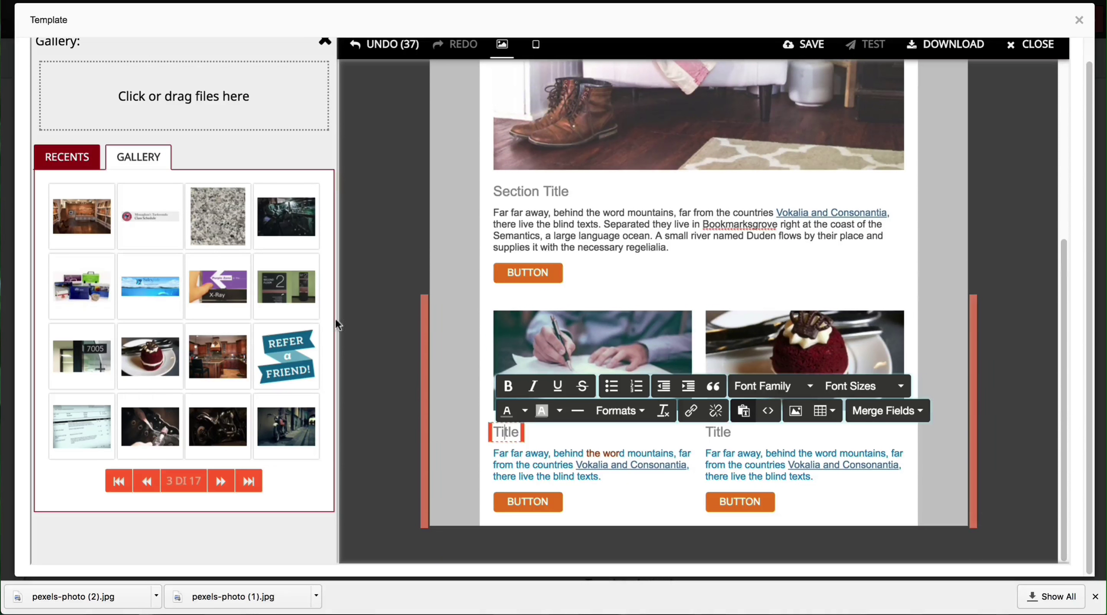
scroll(371, 319, up, 5)
mouse_move(607, 225)
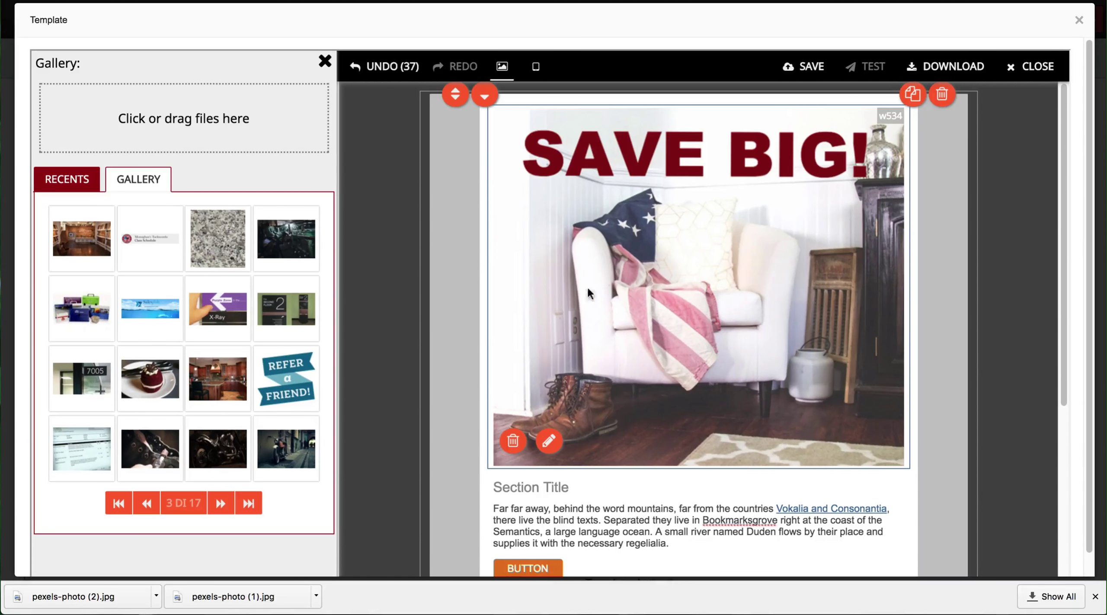
scroll(554, 372, down, 3)
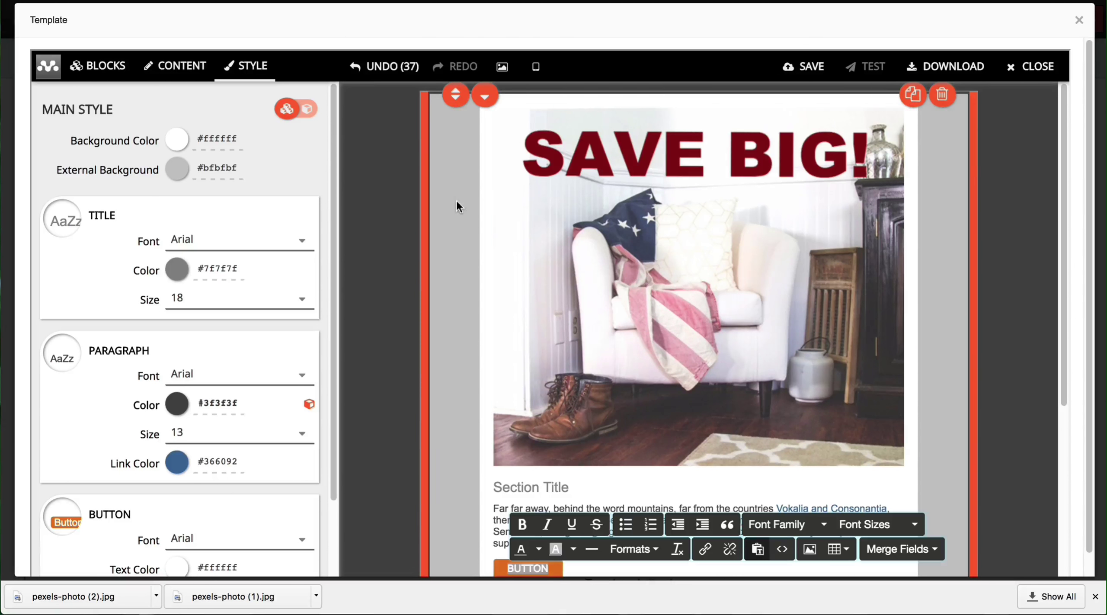
click(706, 550)
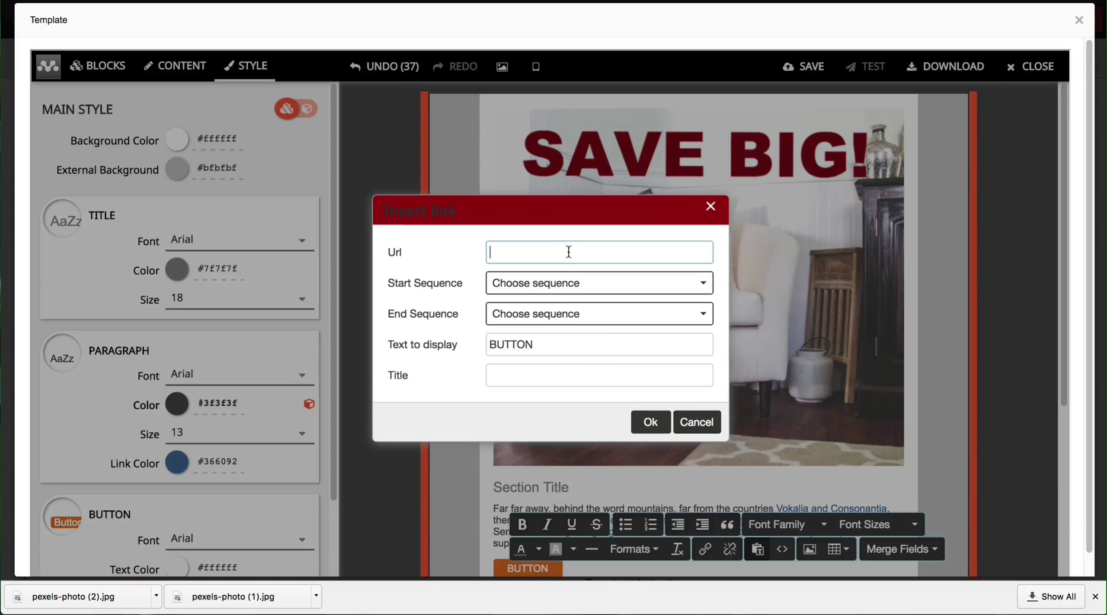
text(http:///)
key(BackSpace)
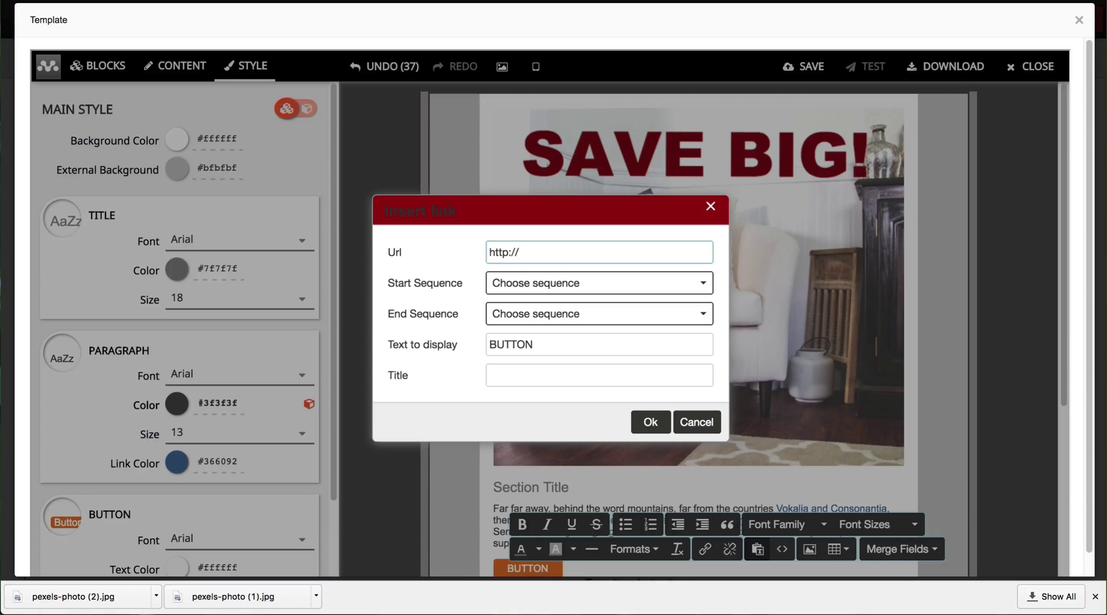
text(www.)
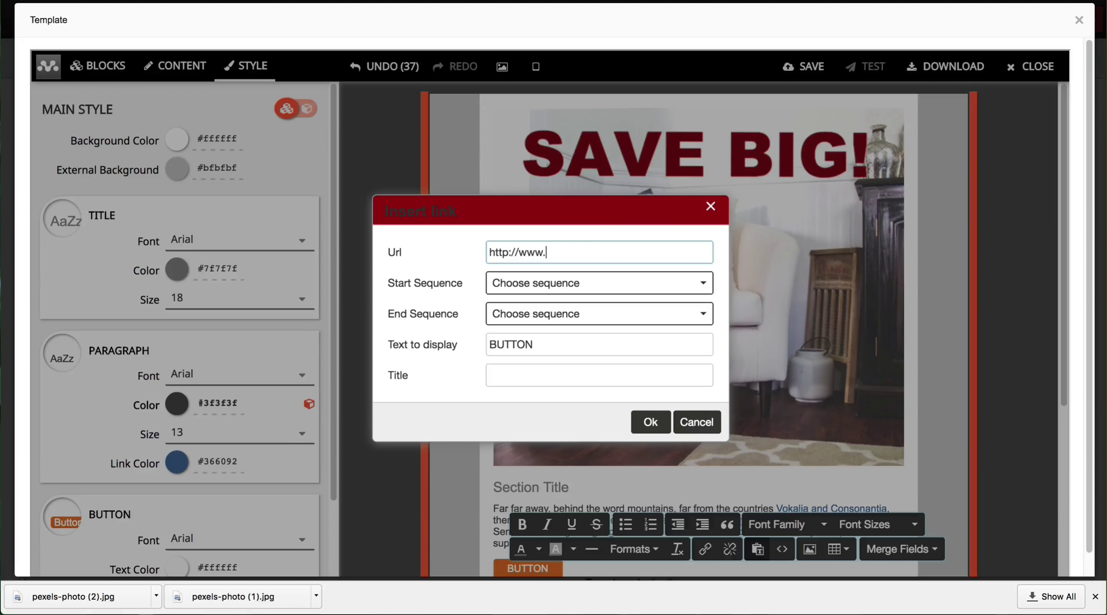
text(mothernode.com)
drag(639, 249, 446, 237)
key(ctrl+c)
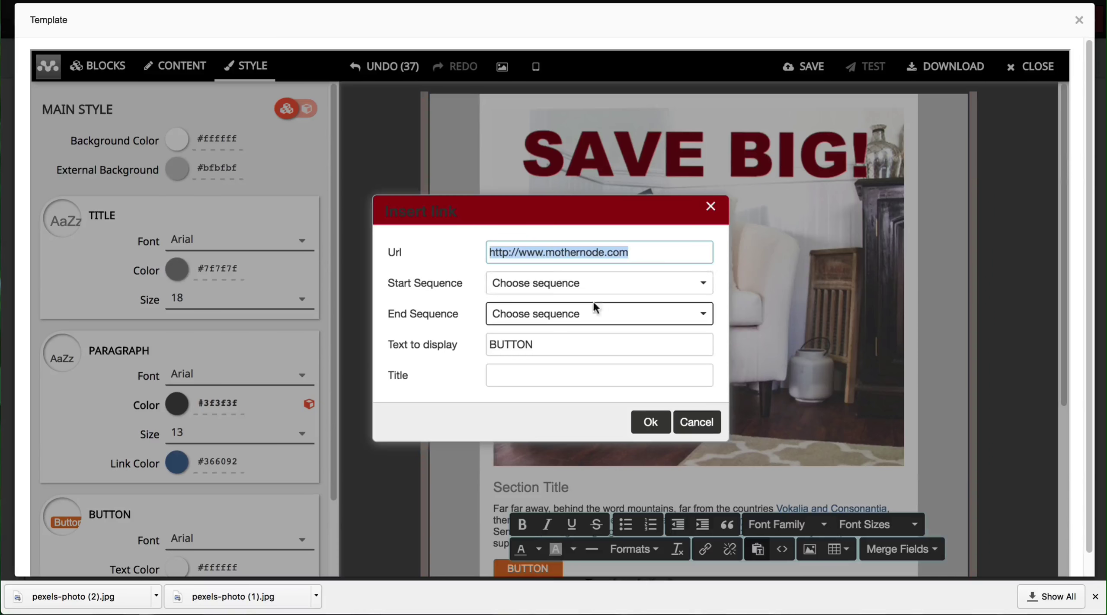
click(651, 421)
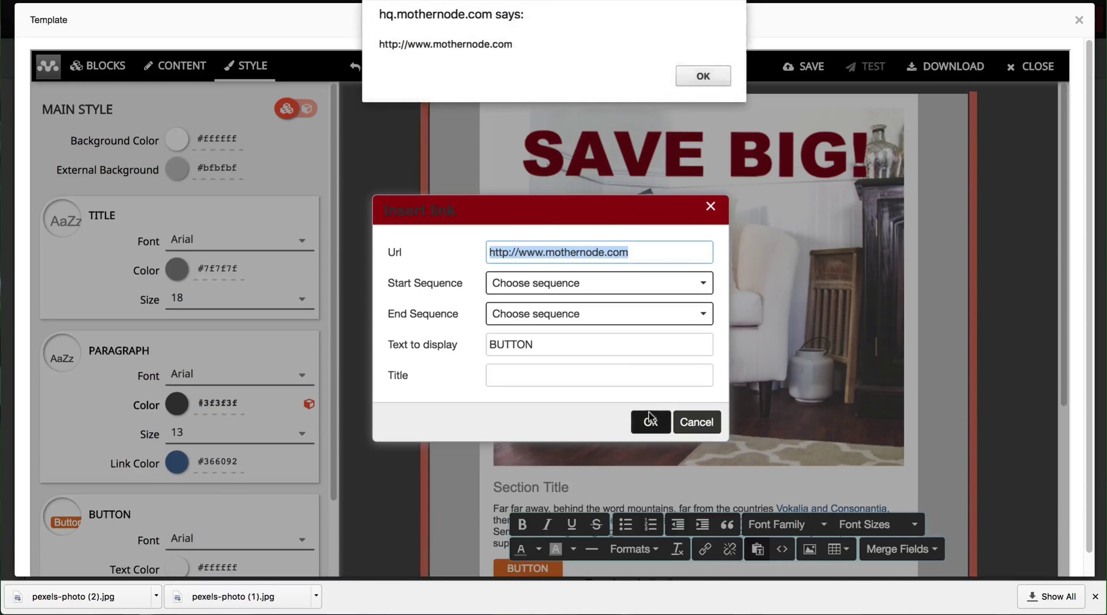
click(703, 76)
scroll(614, 274, down, 5)
scroll(678, 446, down, 2)
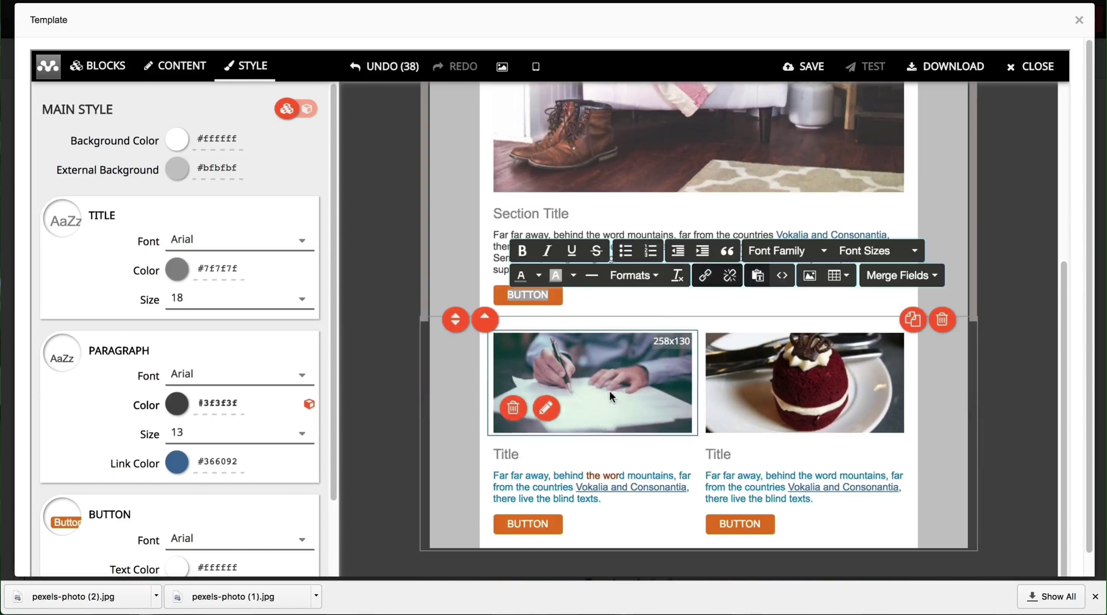
click(545, 521)
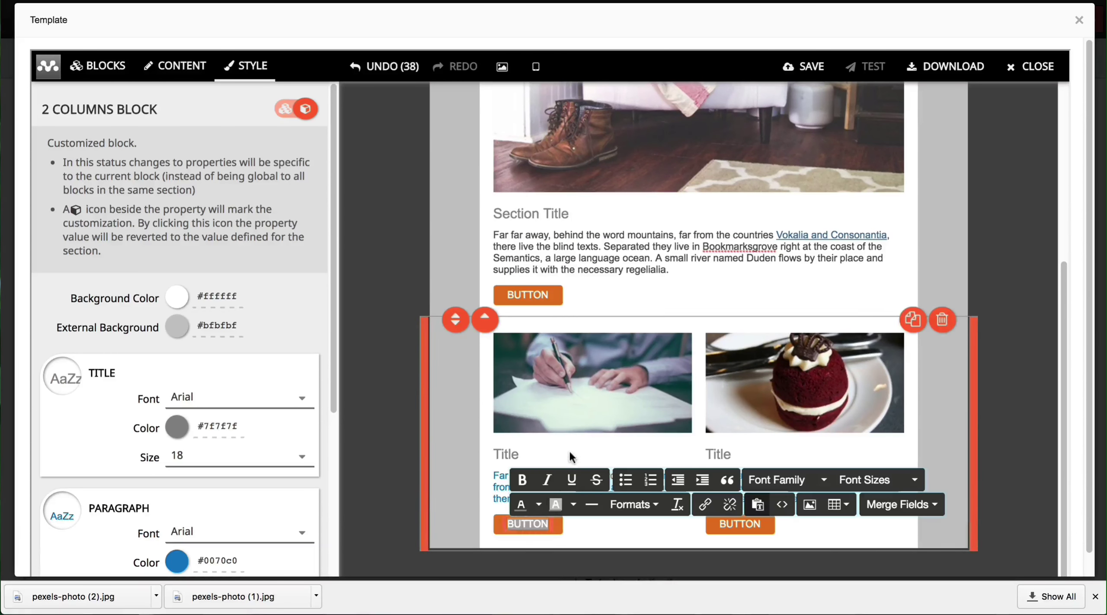
click(705, 504)
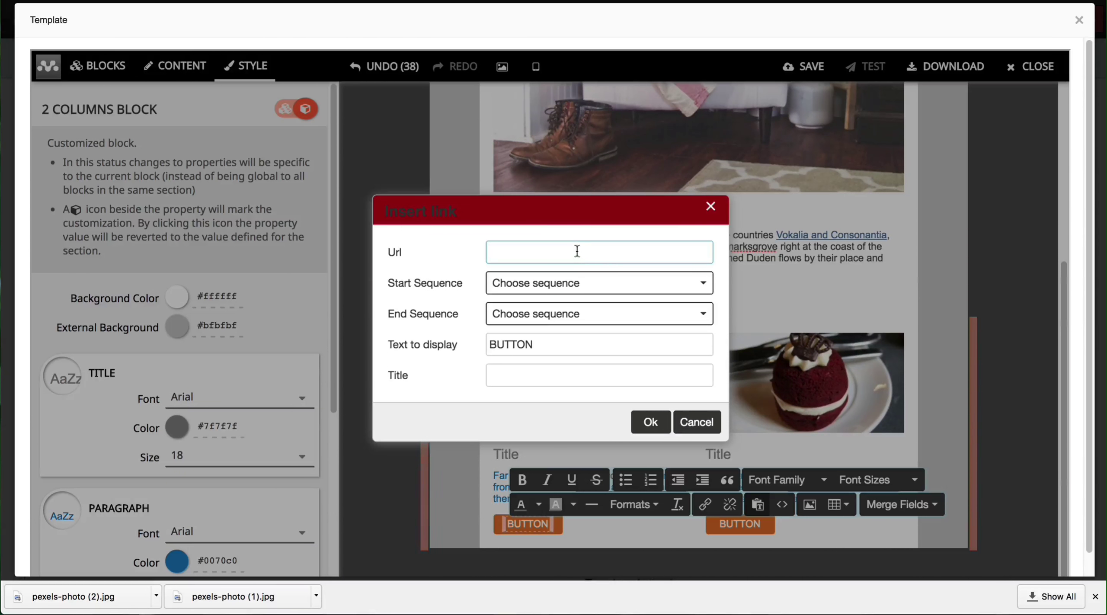
key(ctrl+v)
click(650, 426)
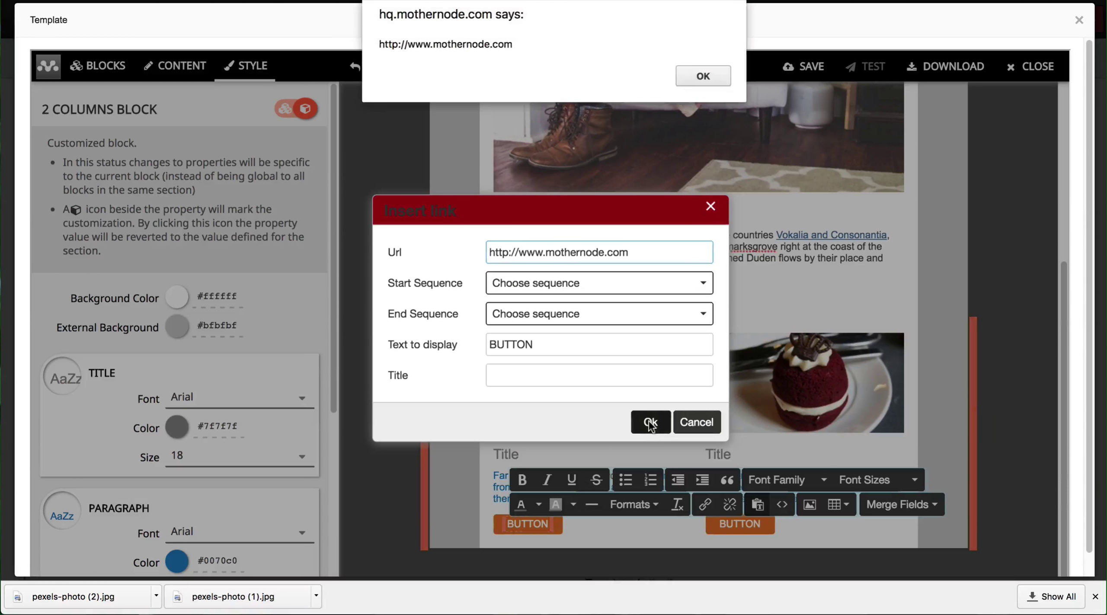
click(705, 78)
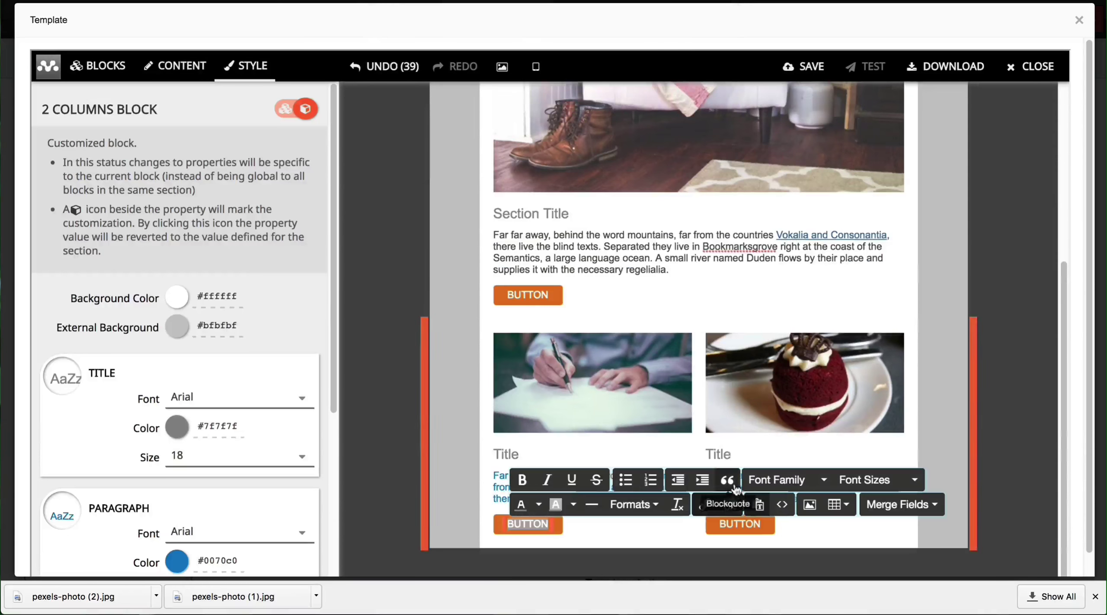
click(738, 523)
double_click(738, 524)
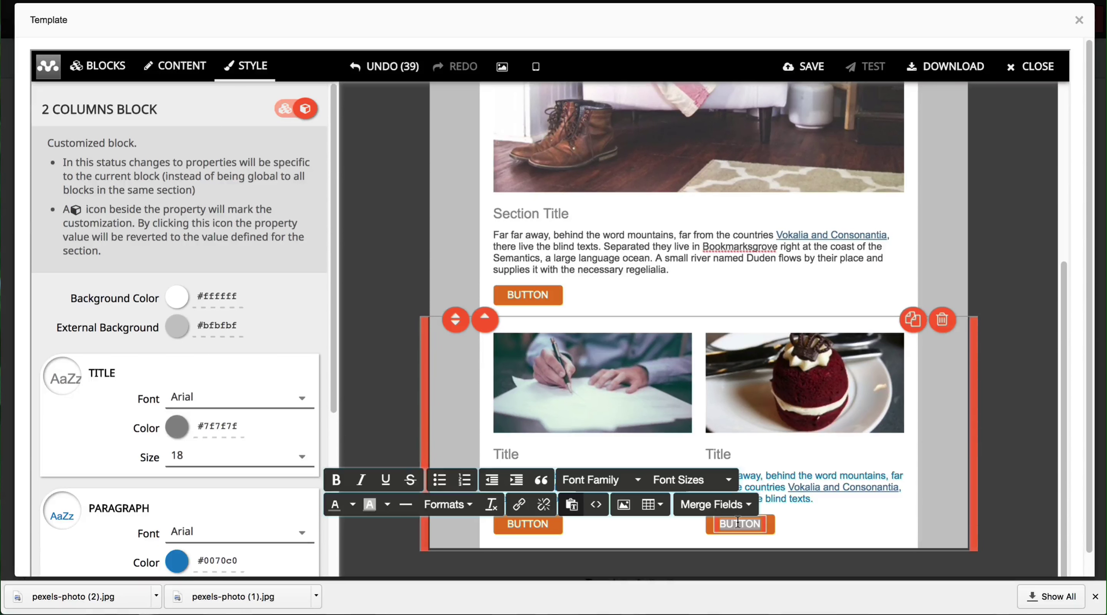
click(519, 507)
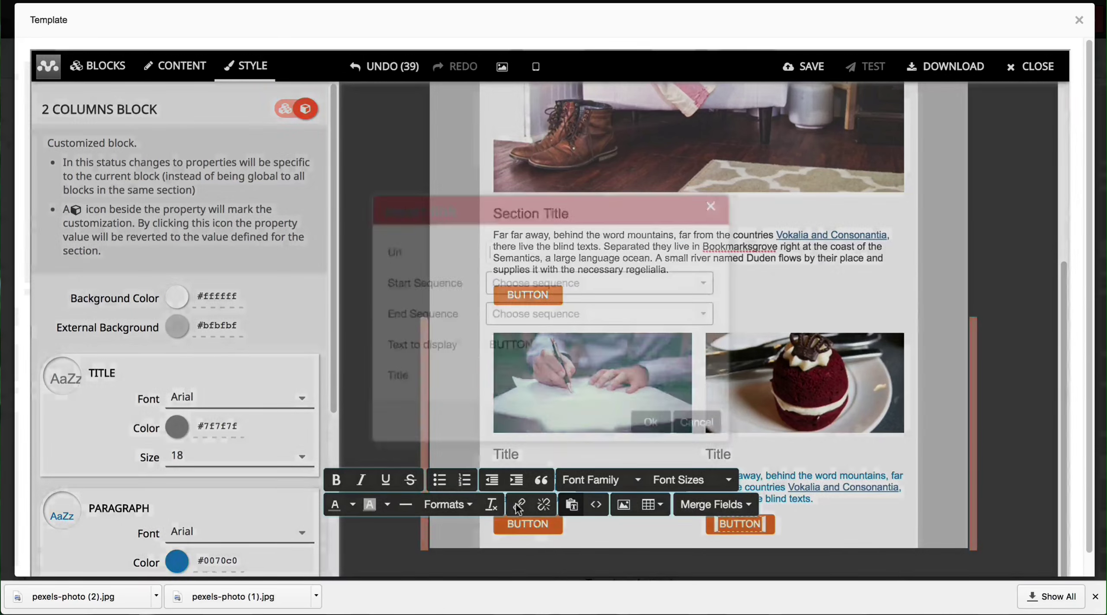
text(http://www.mothernode.com)
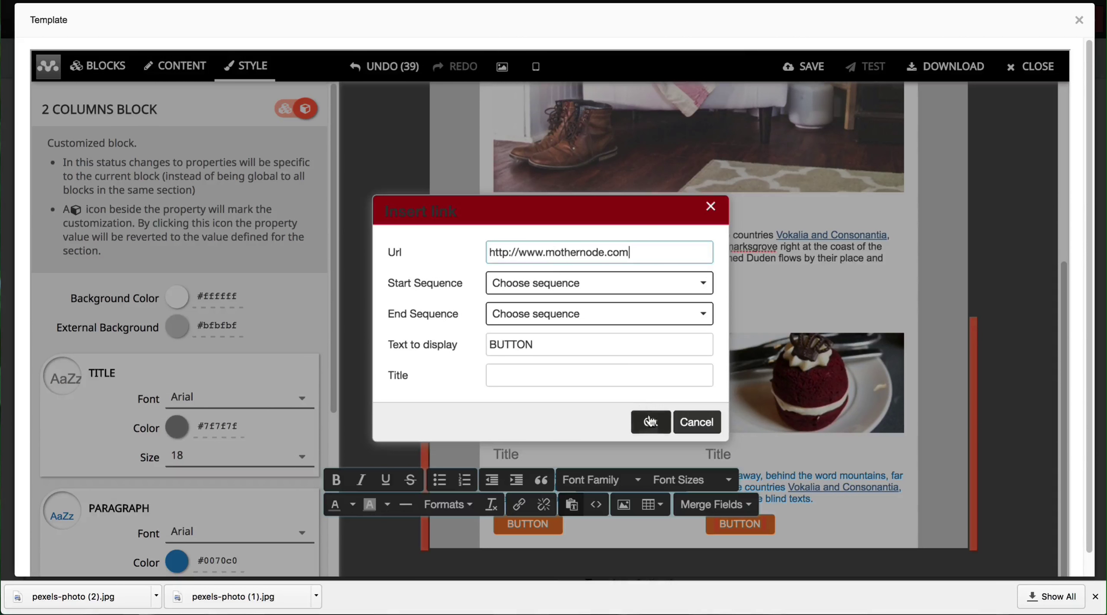
click(648, 422)
click(702, 76)
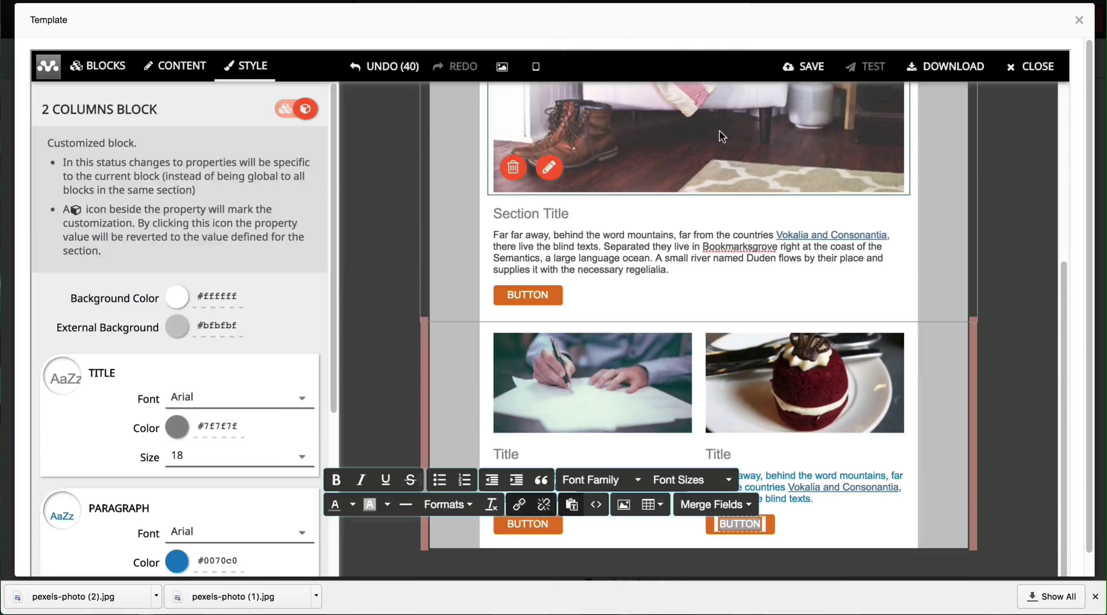
click(986, 216)
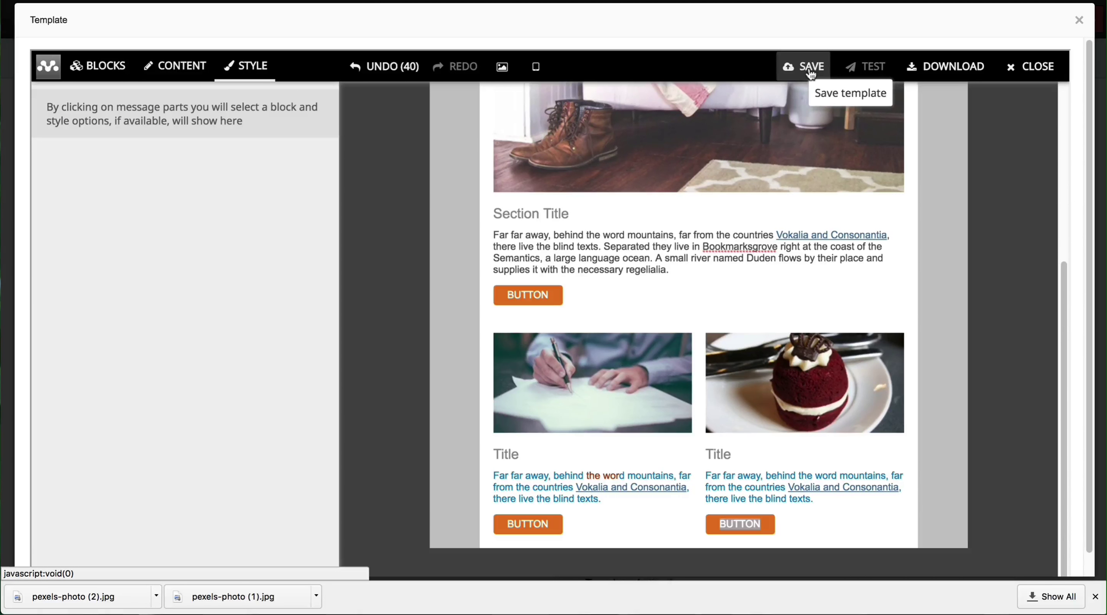
Step: Send a test of the Memorial Day template to the reviewer's email address
click(863, 67)
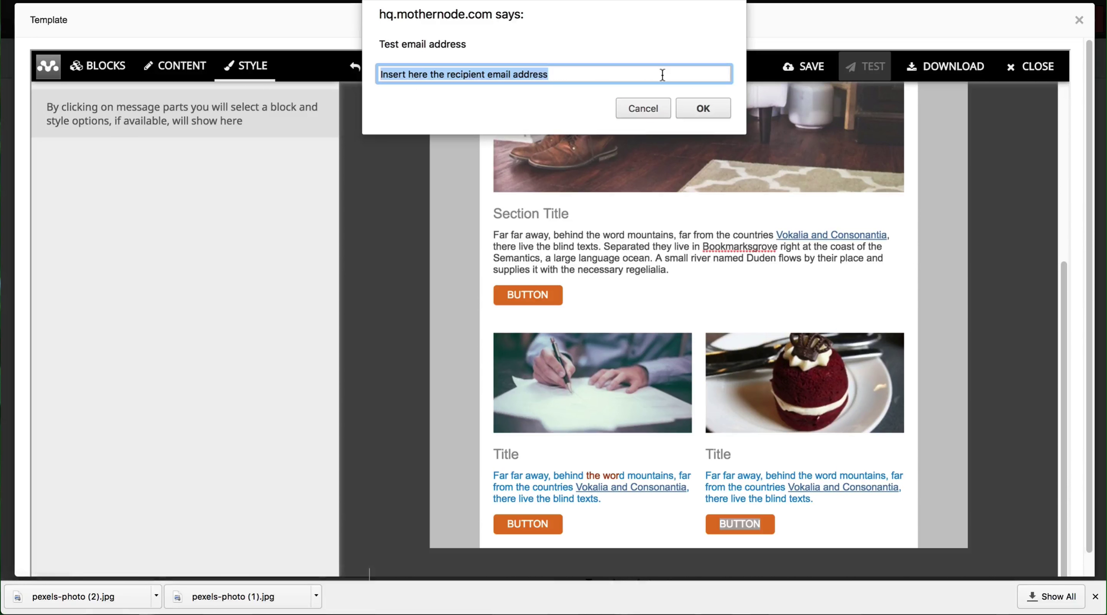
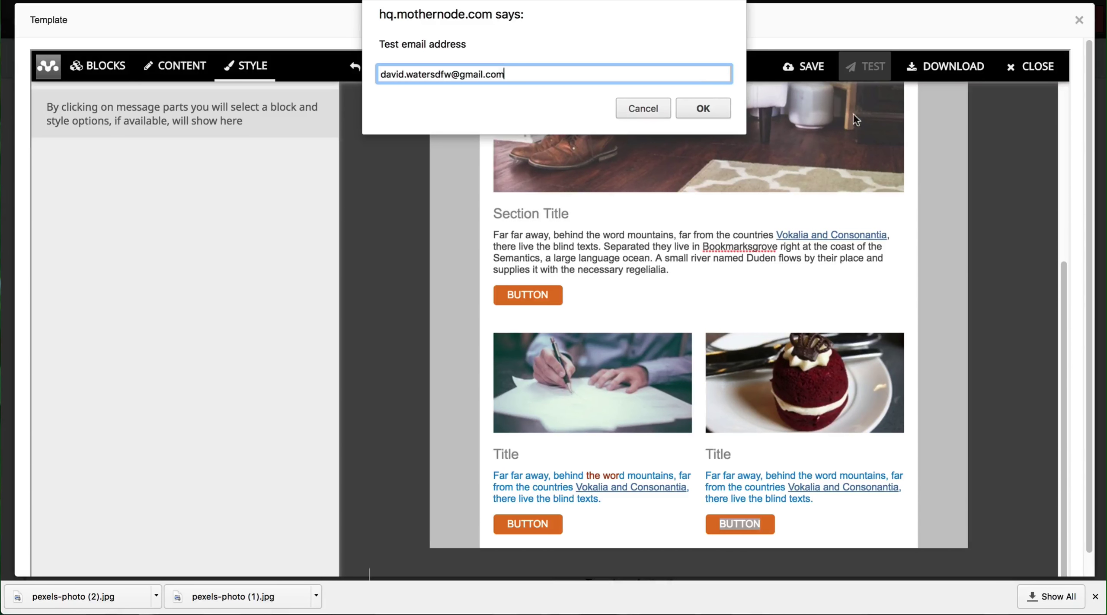
click(703, 109)
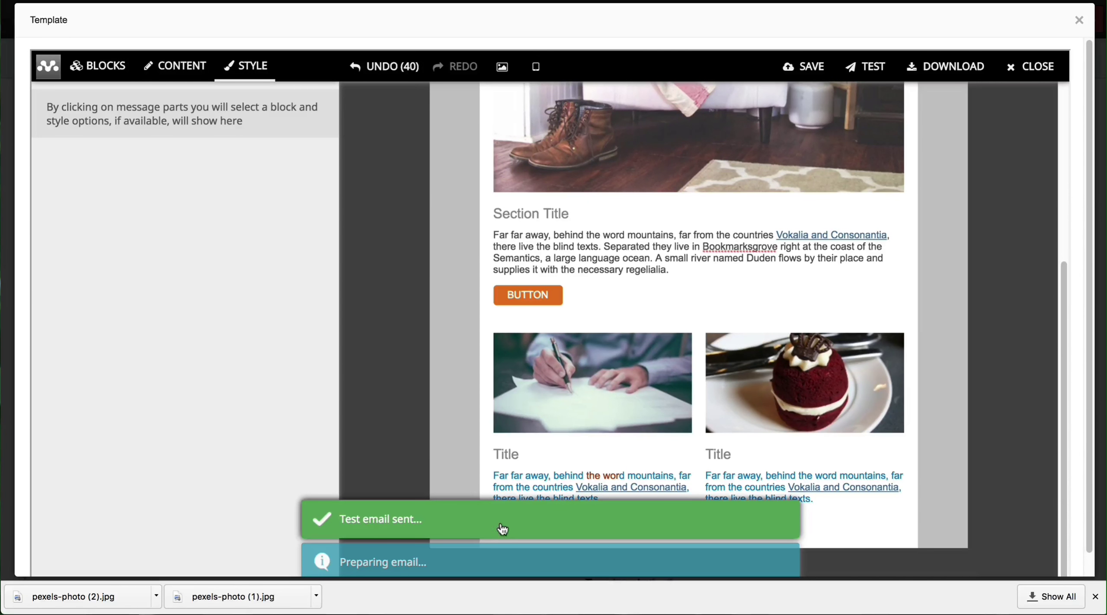
click(1094, 597)
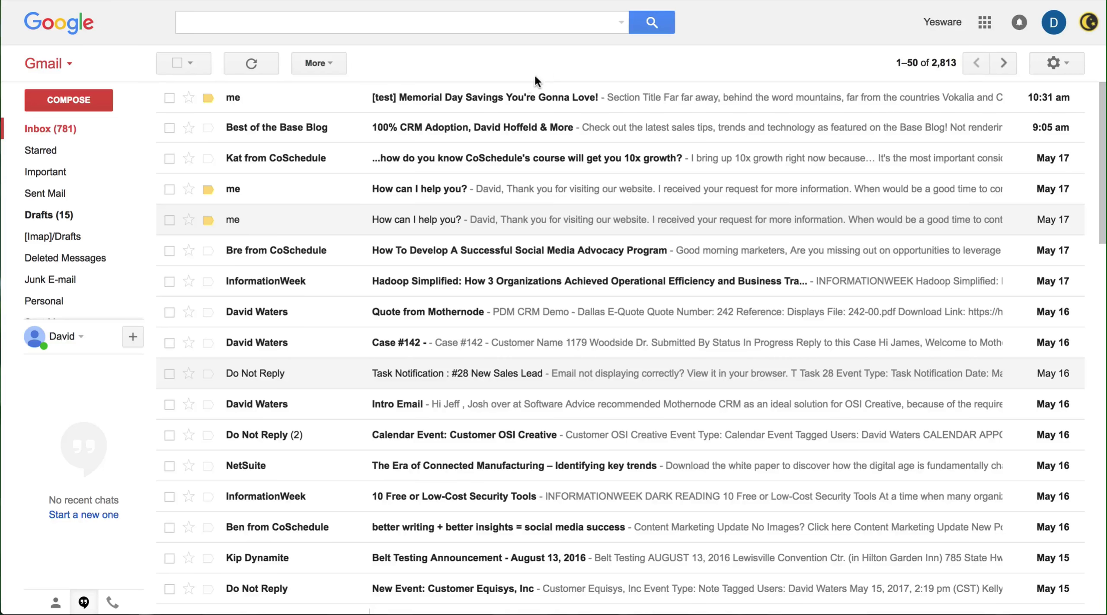
Step: In Gmail, open the [test] Memorial Day Savings email, review its images, and test a BUTTON link
click(382, 104)
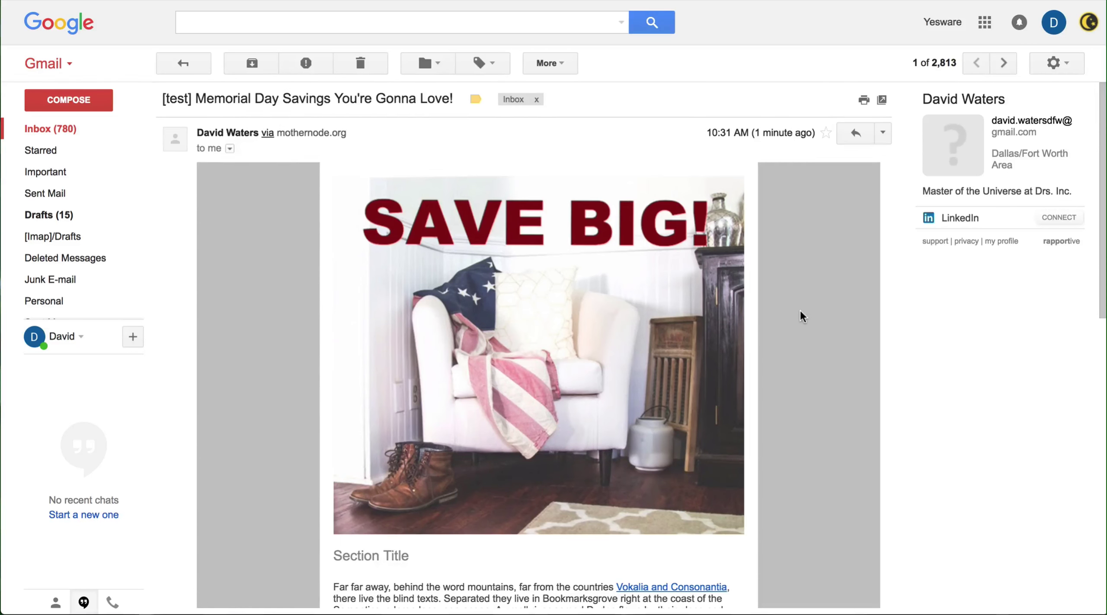
scroll(800, 314, down, 5)
scroll(797, 318, down, 5)
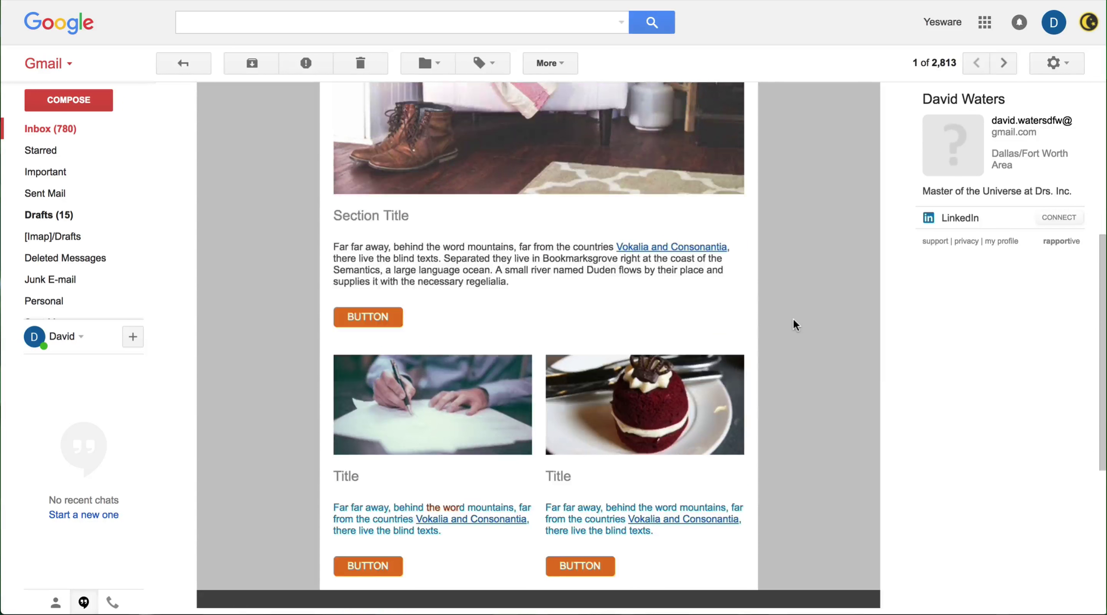
scroll(791, 320, up, 10)
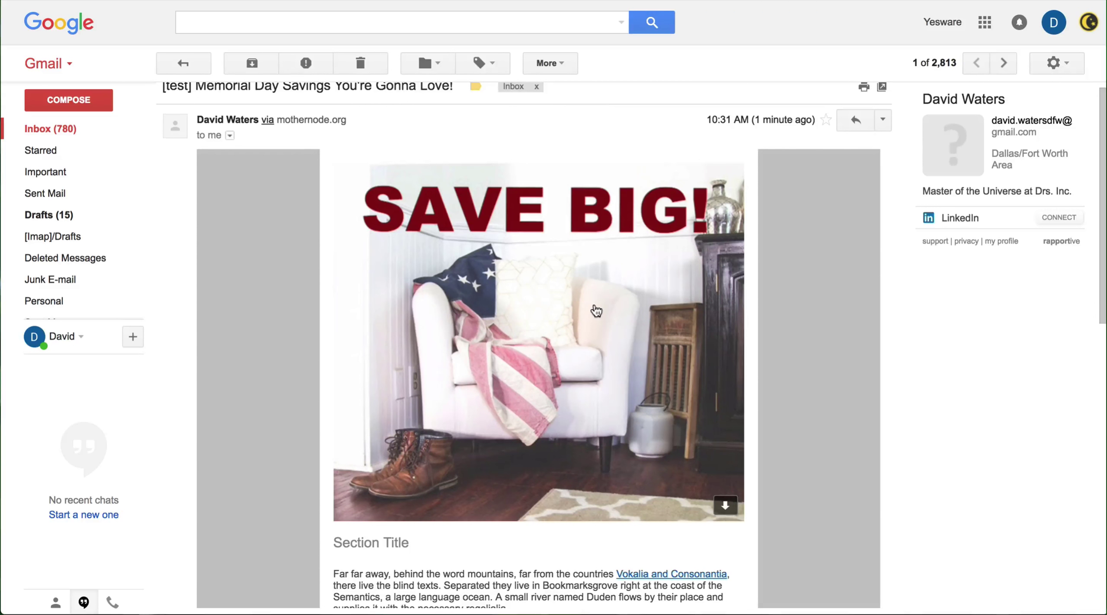
scroll(593, 308, down, 1)
scroll(514, 280, down, 6)
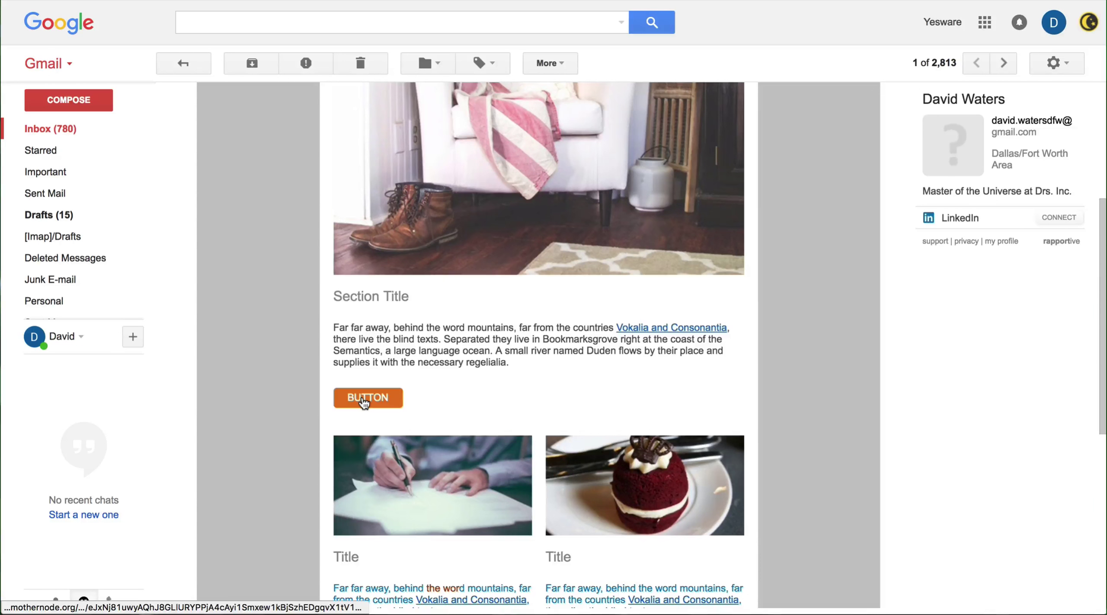
click(363, 395)
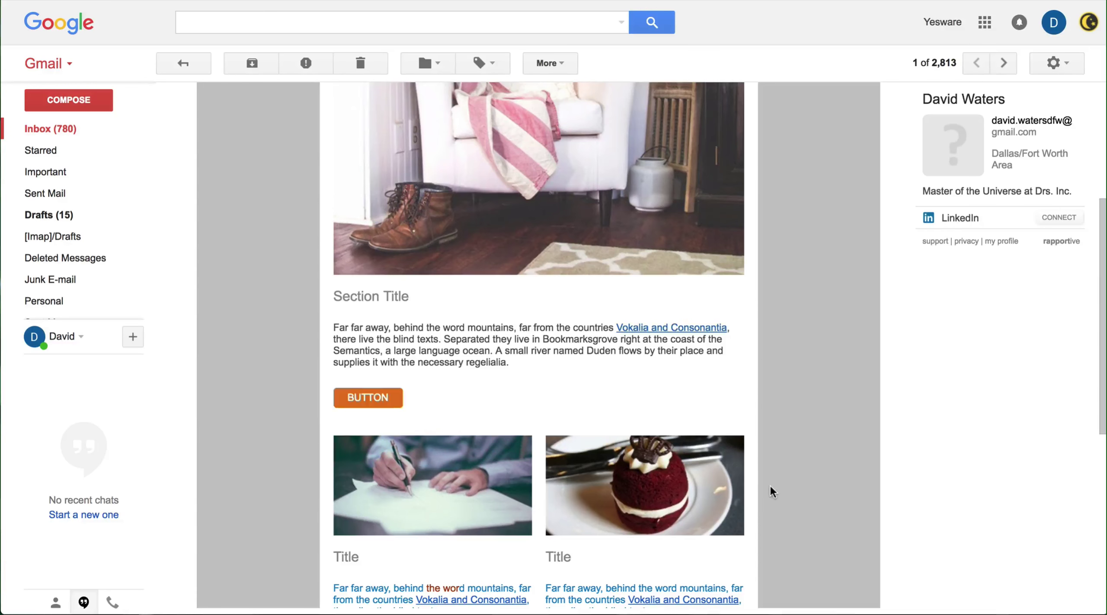
scroll(769, 481, down, 5)
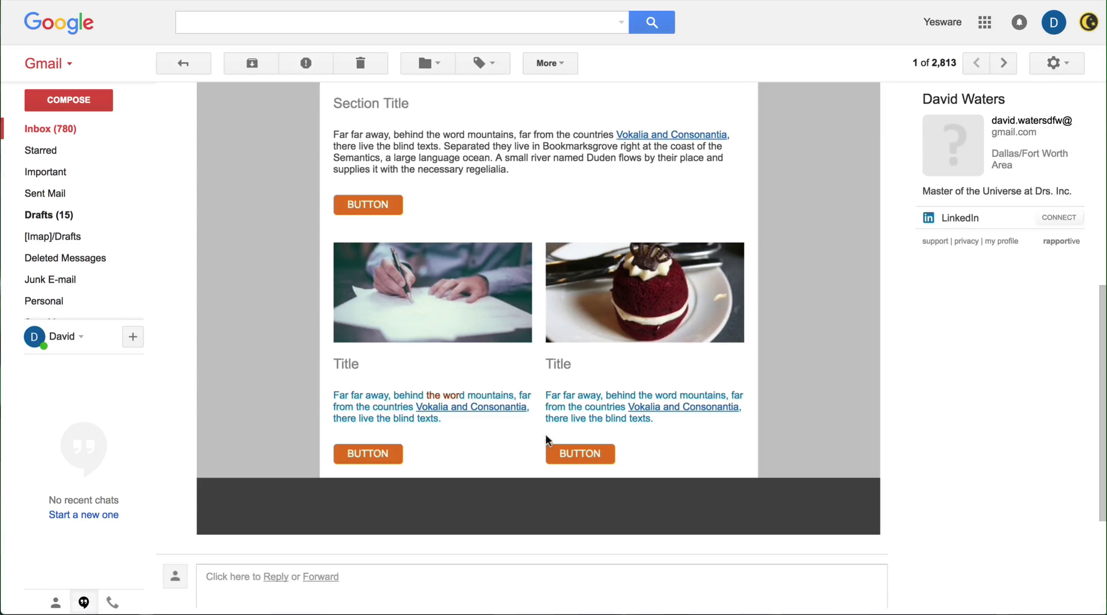
scroll(536, 376, up, 5)
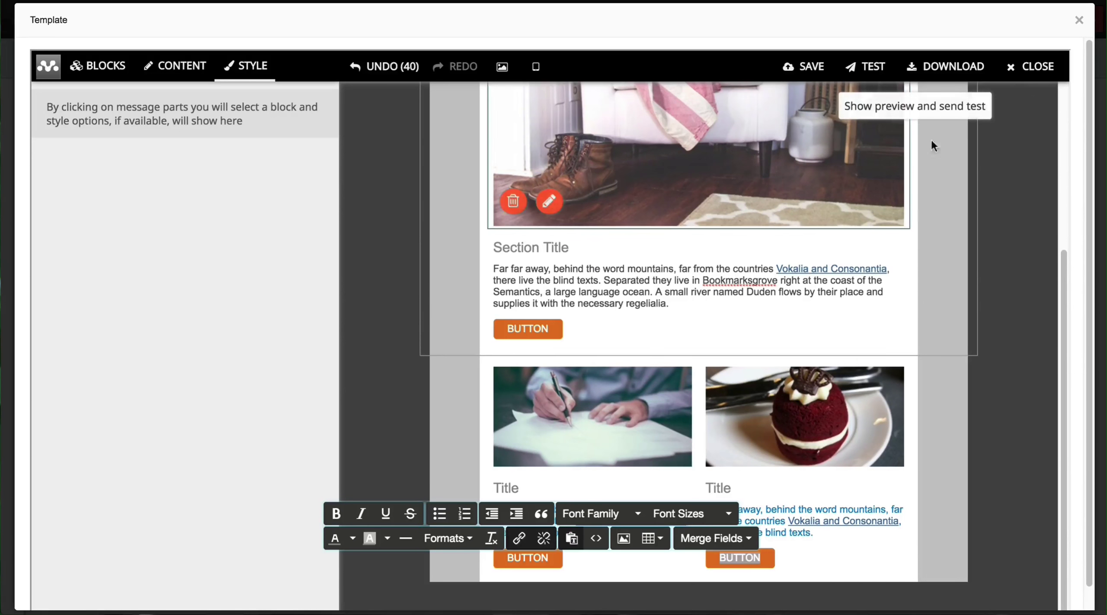
Step: Save the email template and close the design editor
click(795, 72)
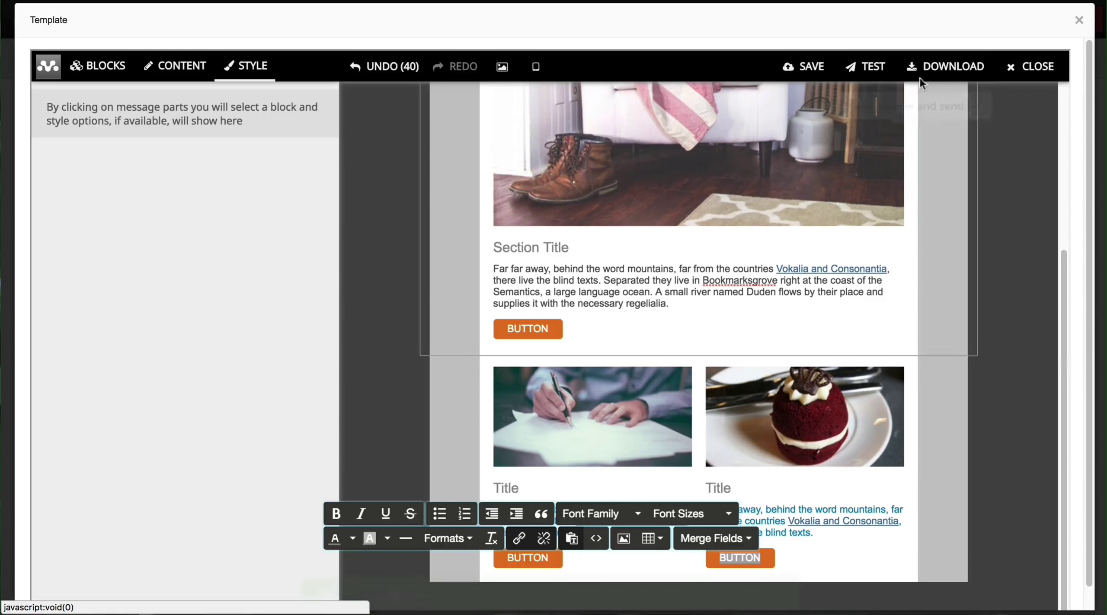
click(1047, 77)
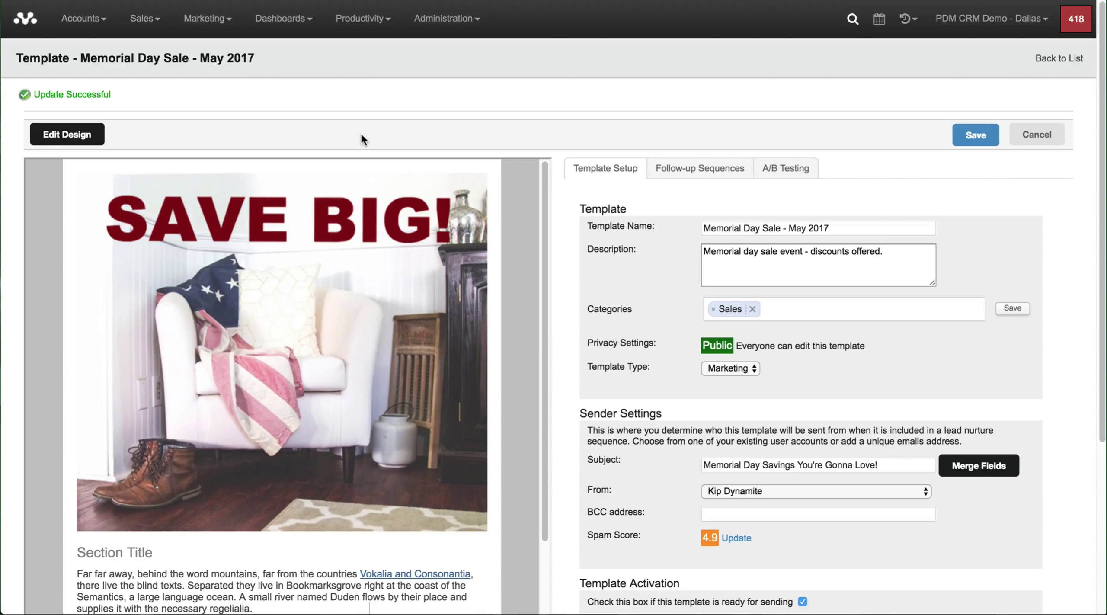
click(1062, 60)
Step: Preview the Memorial Day Sale - May 2017 template, then go back to the template list
scroll(629, 169, down, 2)
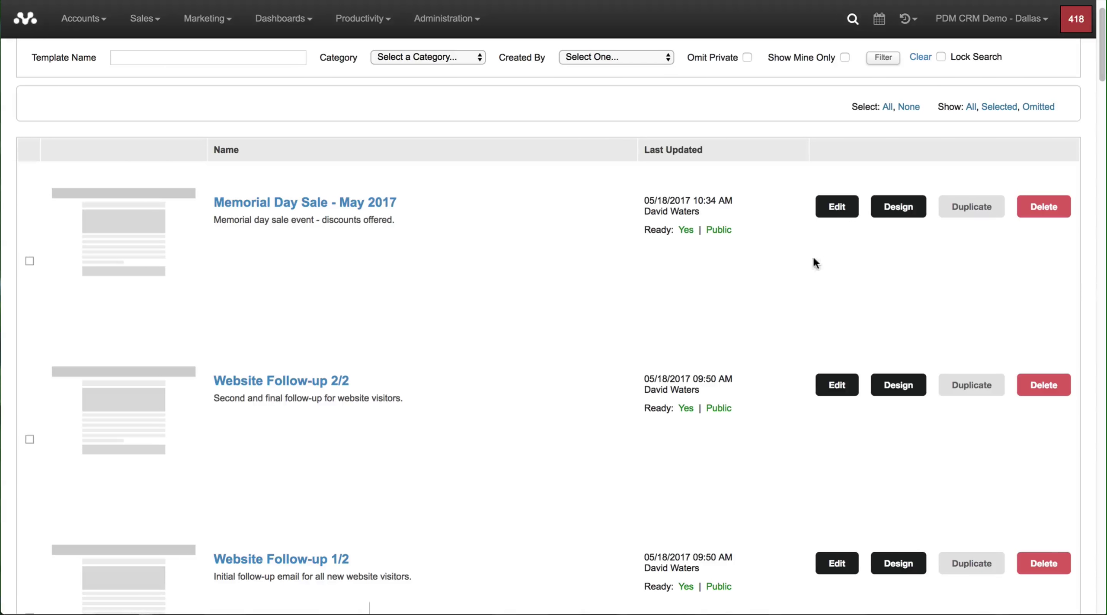
click(837, 210)
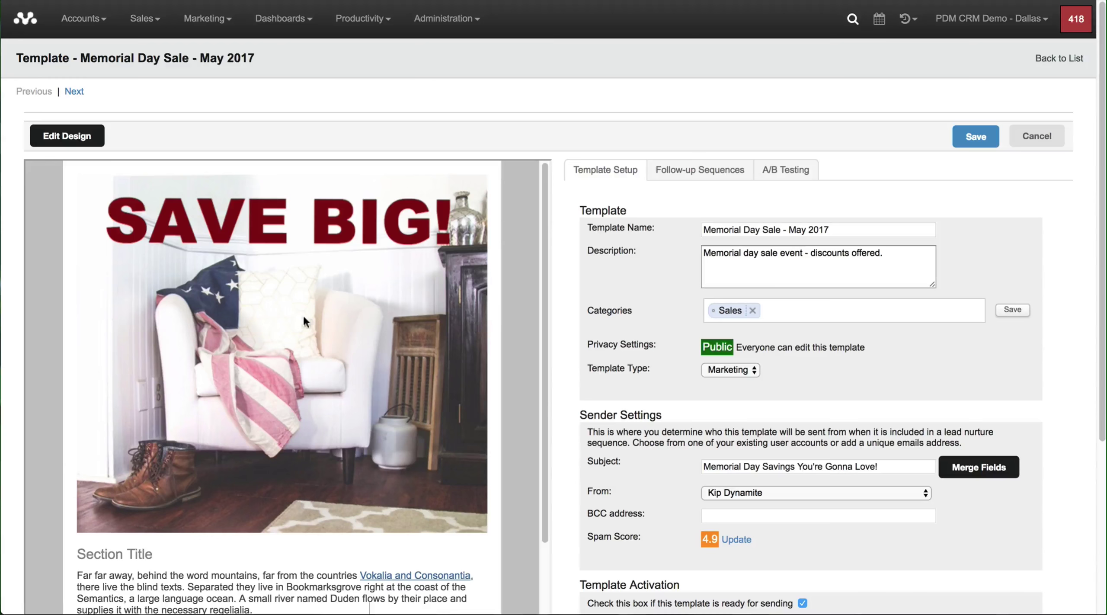
scroll(536, 232, down, 5)
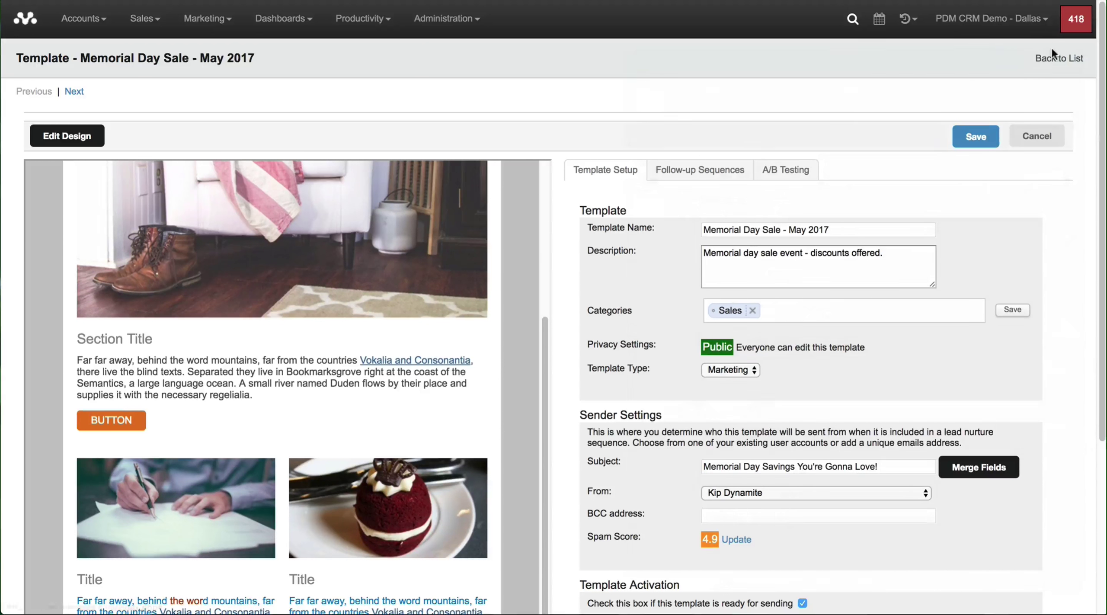
click(1053, 63)
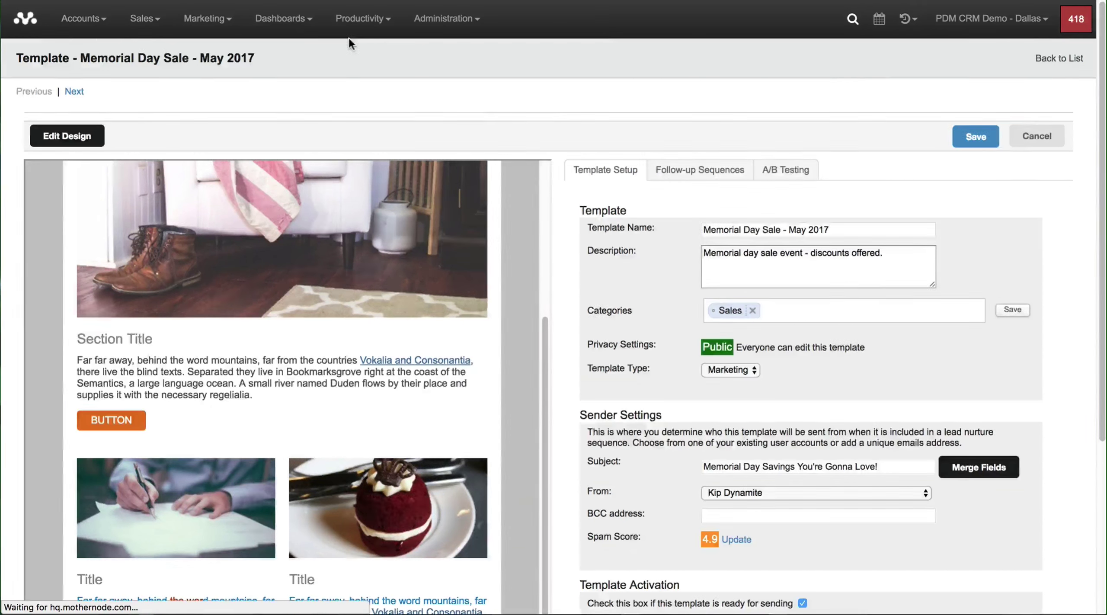
scroll(187, 156, up, 3)
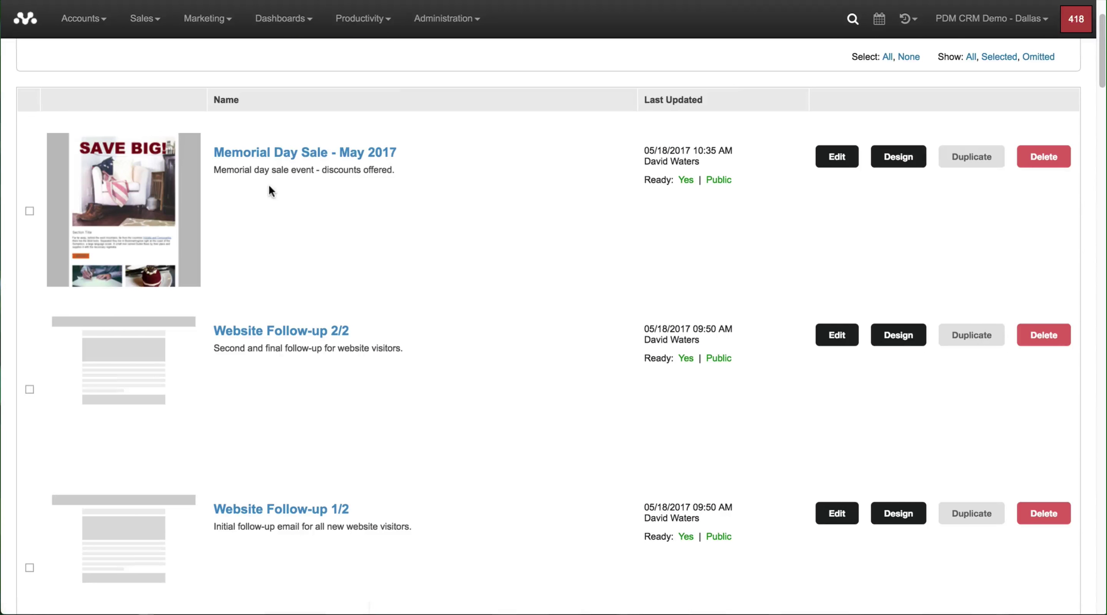
Step: Open the Website Visitor sequence from Follow-up Sequences filtered to the Website category
click(195, 17)
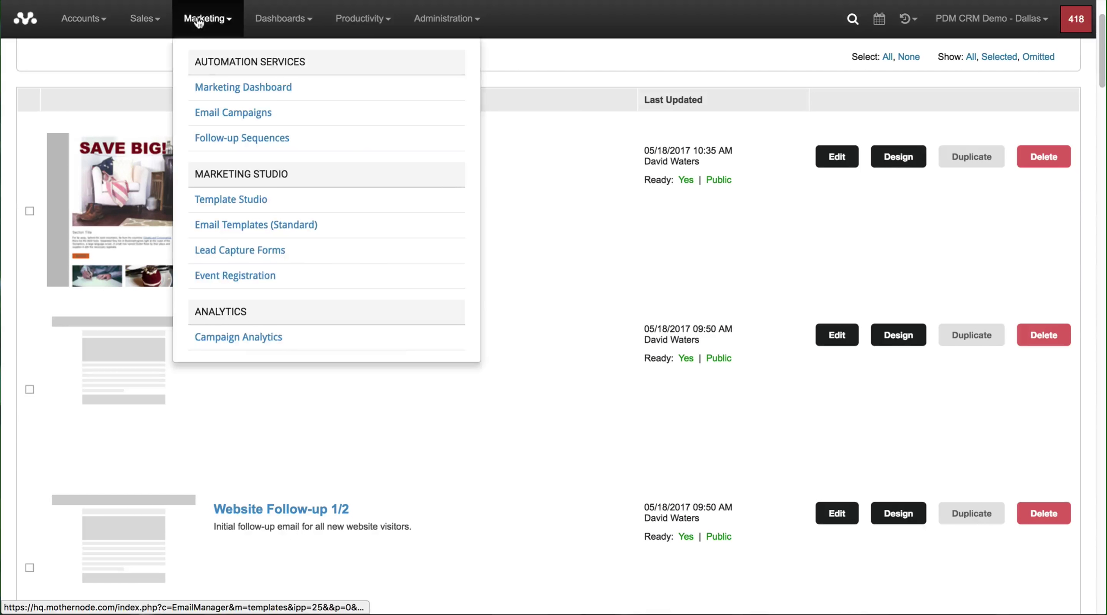
click(221, 143)
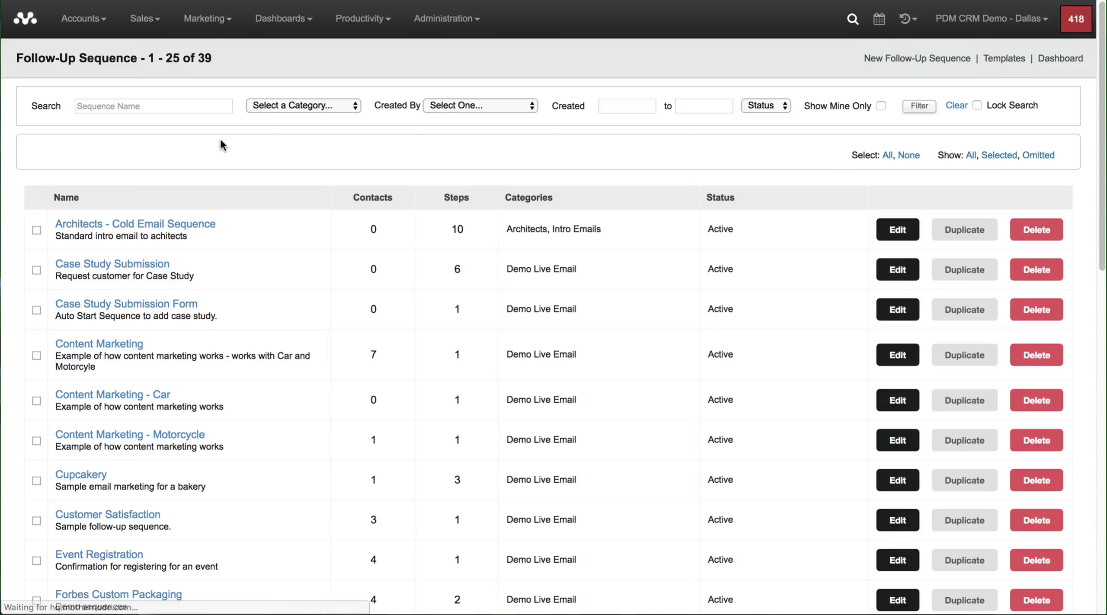
click(265, 104)
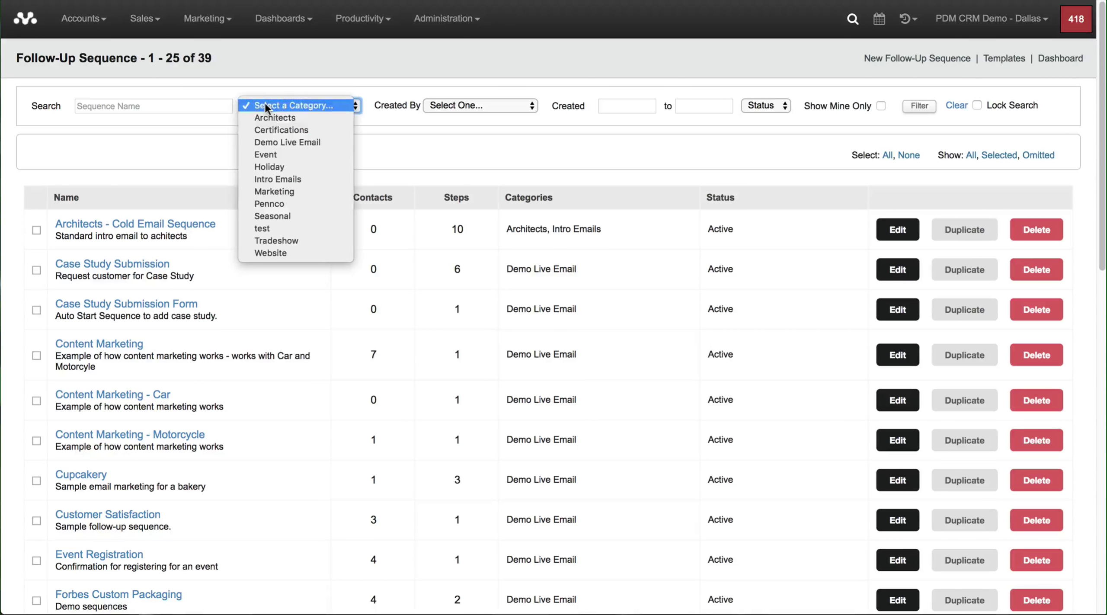
click(268, 251)
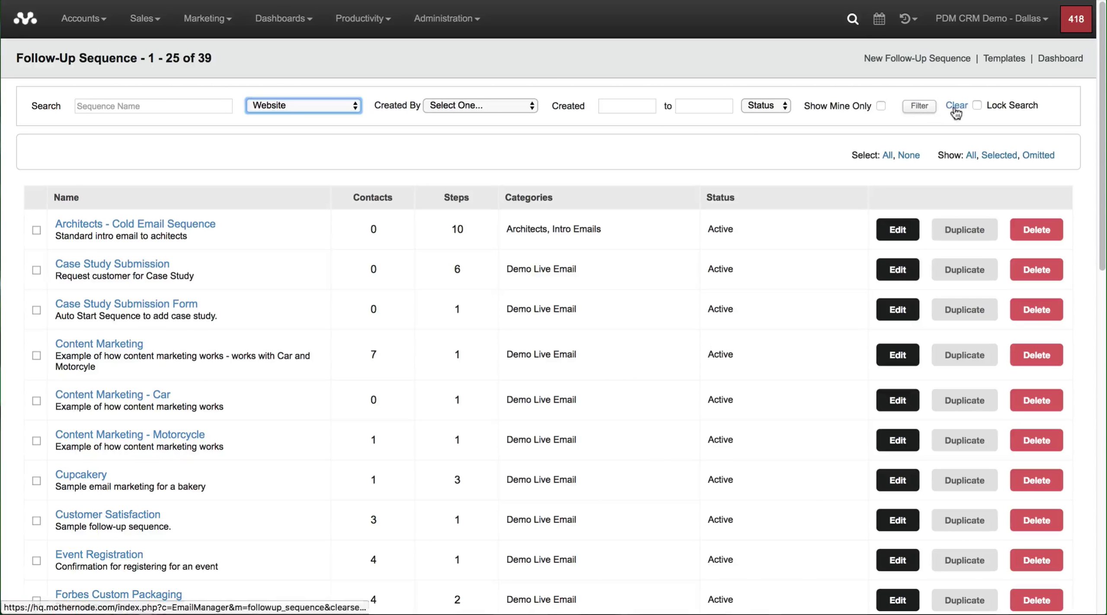
click(918, 106)
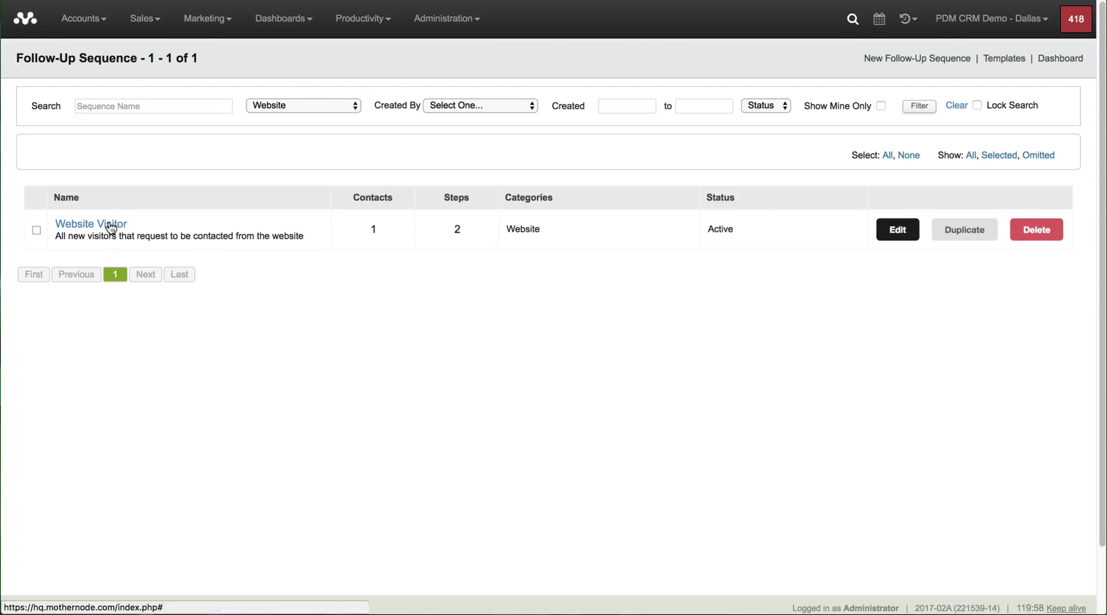
click(112, 225)
Step: Add a new Sends an Email step under Sequence Steps
scroll(334, 278, down, 10)
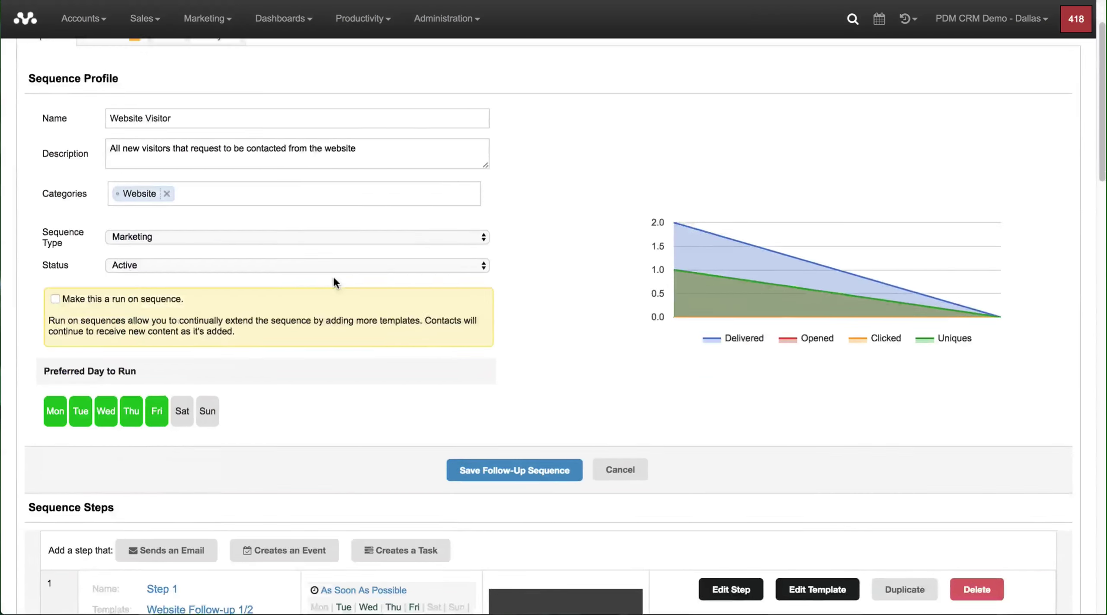
scroll(334, 278, down, 3)
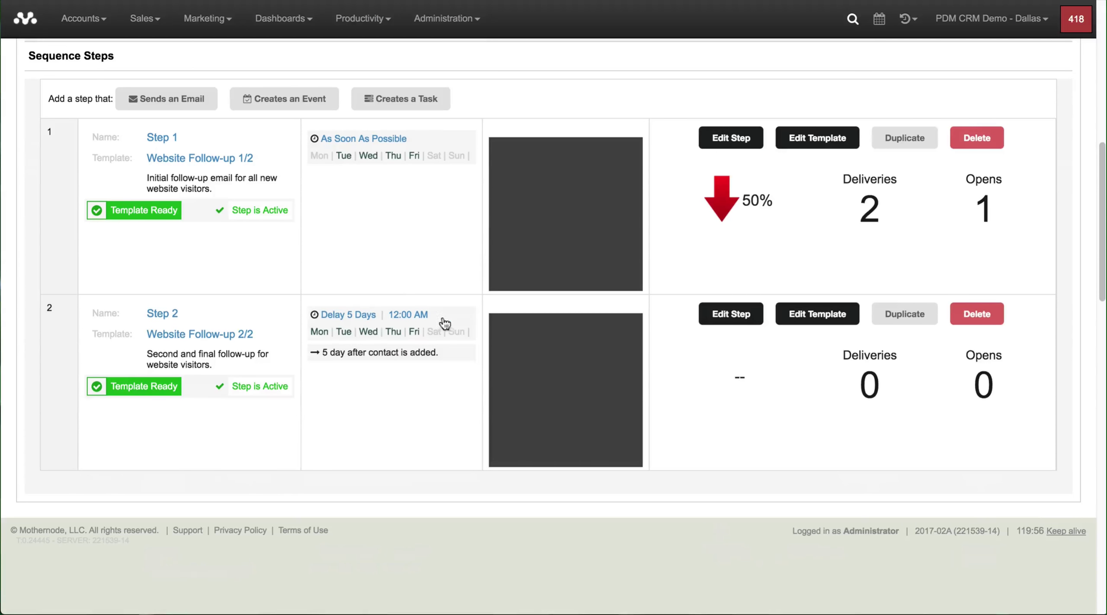
scroll(408, 357, up, 7)
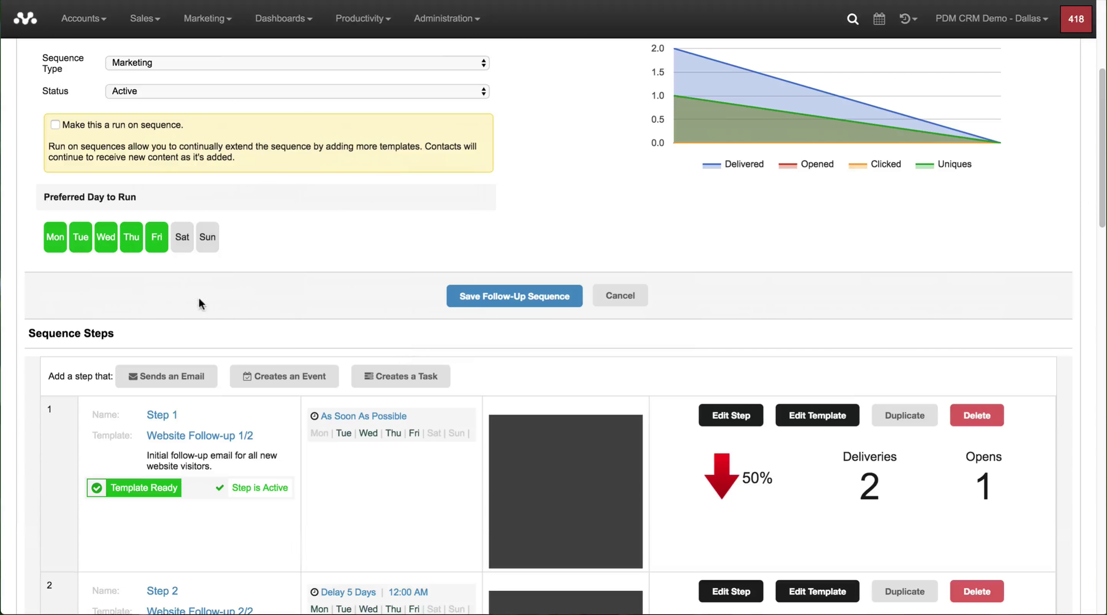
click(166, 377)
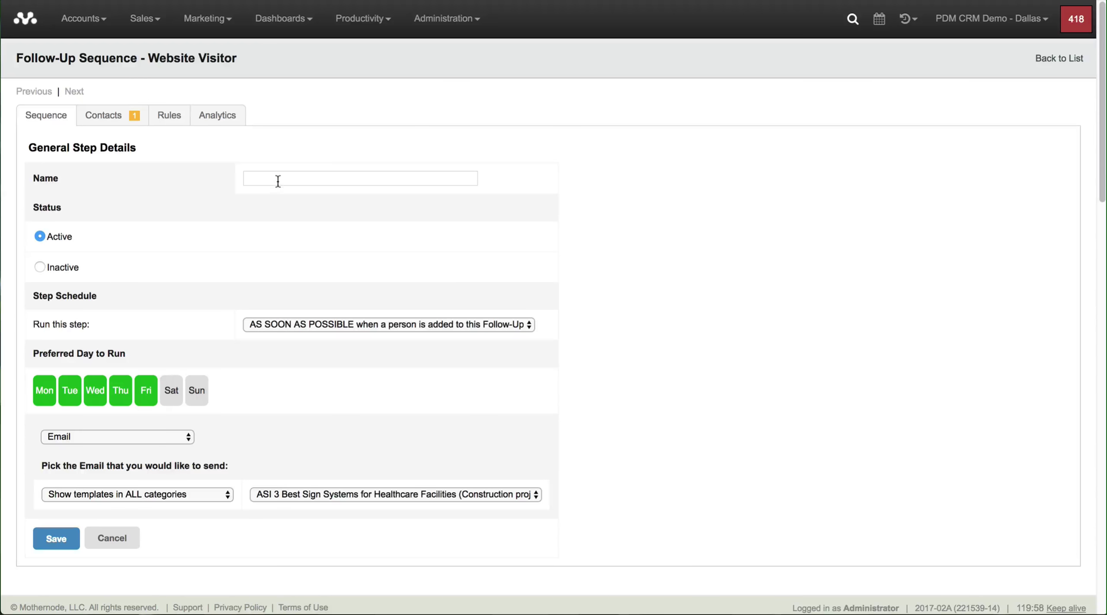
Step: Name the step 'Memorial Day Sequences' and schedule it 10 days before 05/29/2017 at 10:00 am
click(276, 179)
text(Mem)
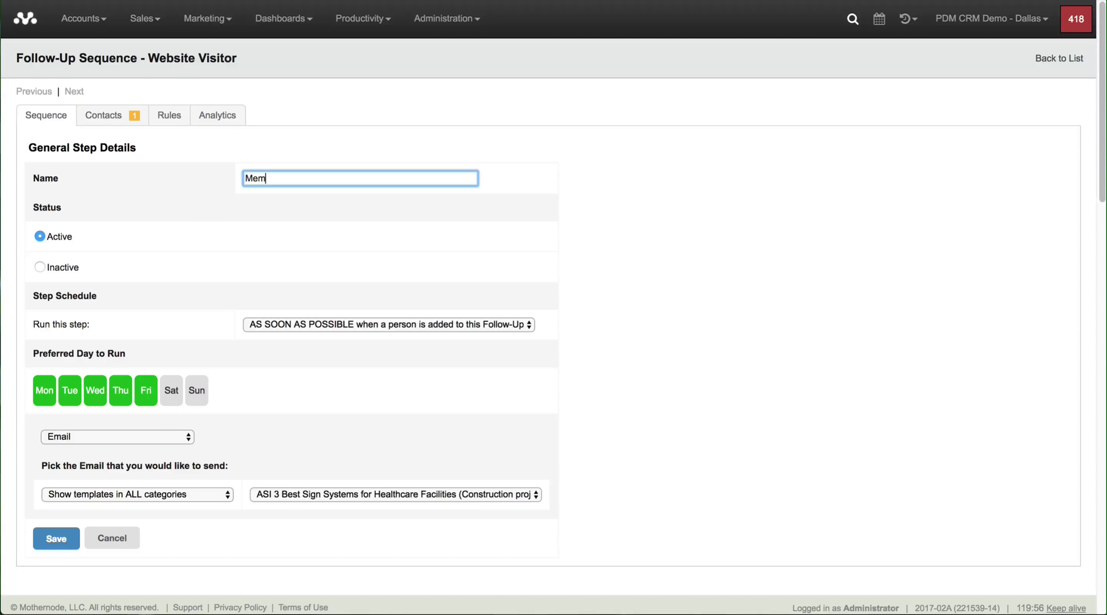
text(orial Day Sequences)
click(379, 324)
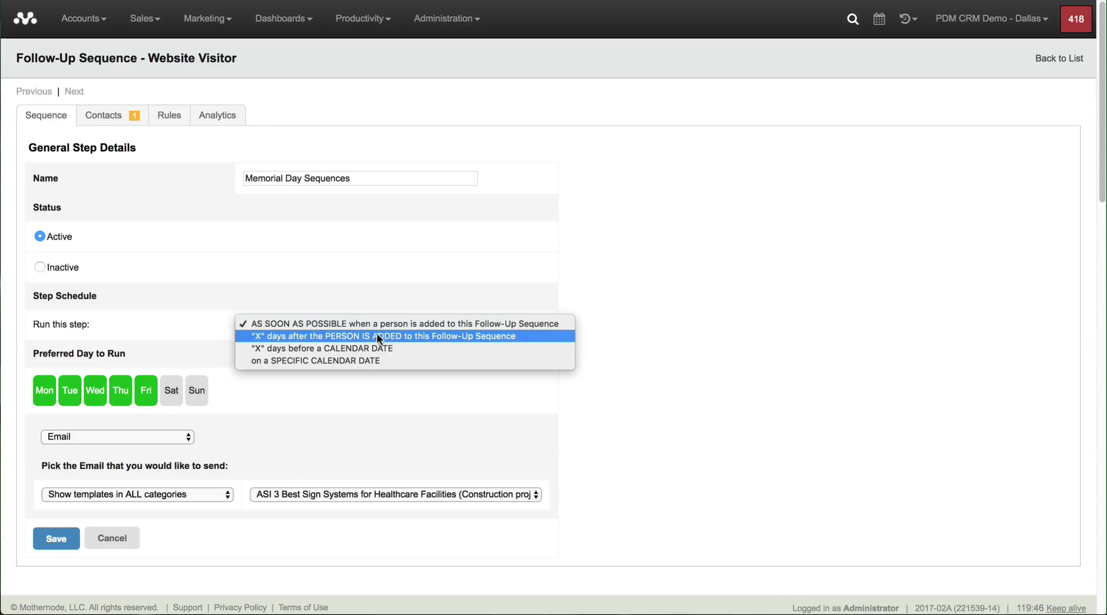
click(323, 351)
click(328, 349)
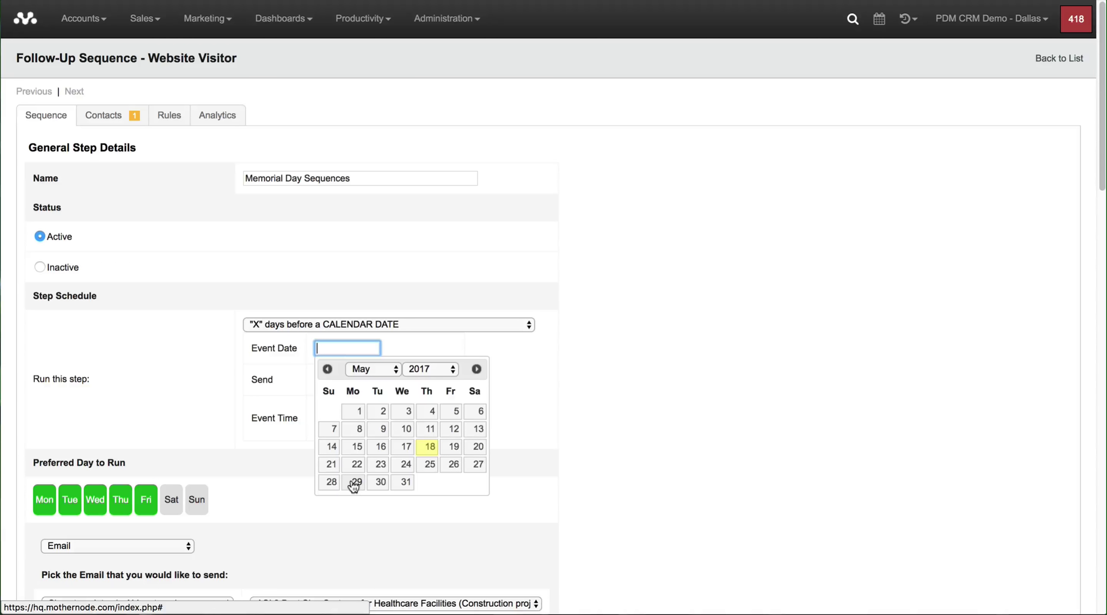
click(354, 483)
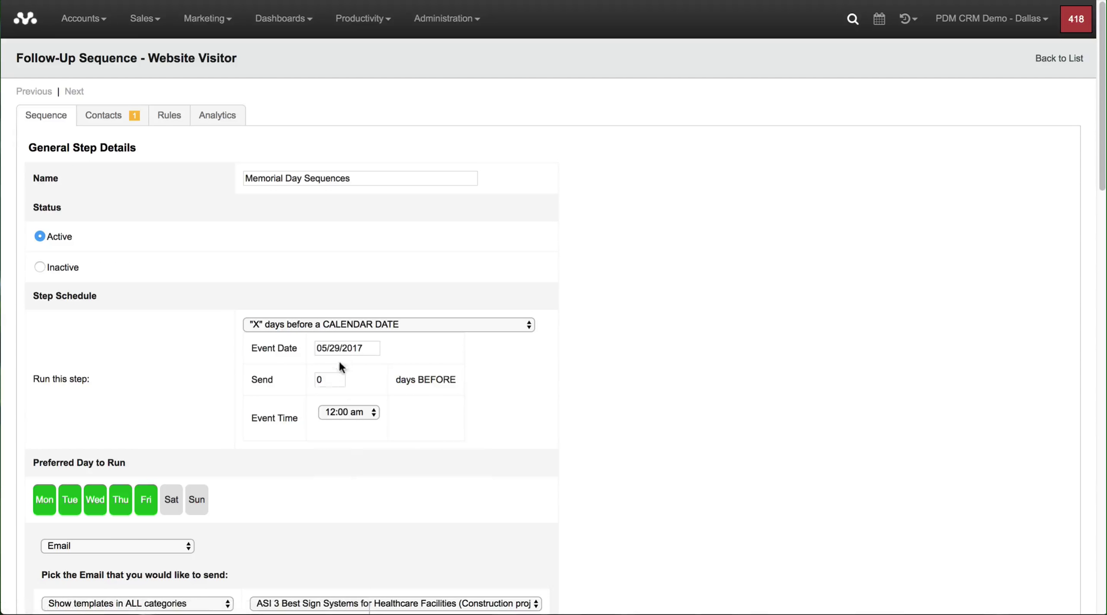
click(324, 379)
text(10)
click(342, 410)
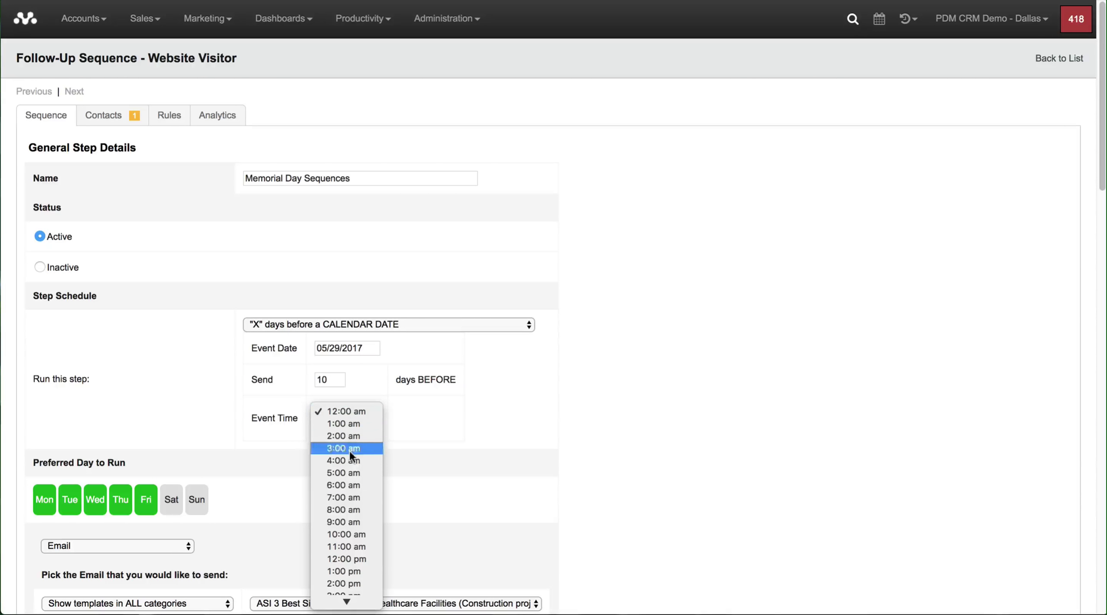
click(351, 531)
Step: Choose the Sales category's Memorial Day Sale - May 2017 template and save the step
scroll(389, 491, down, 1)
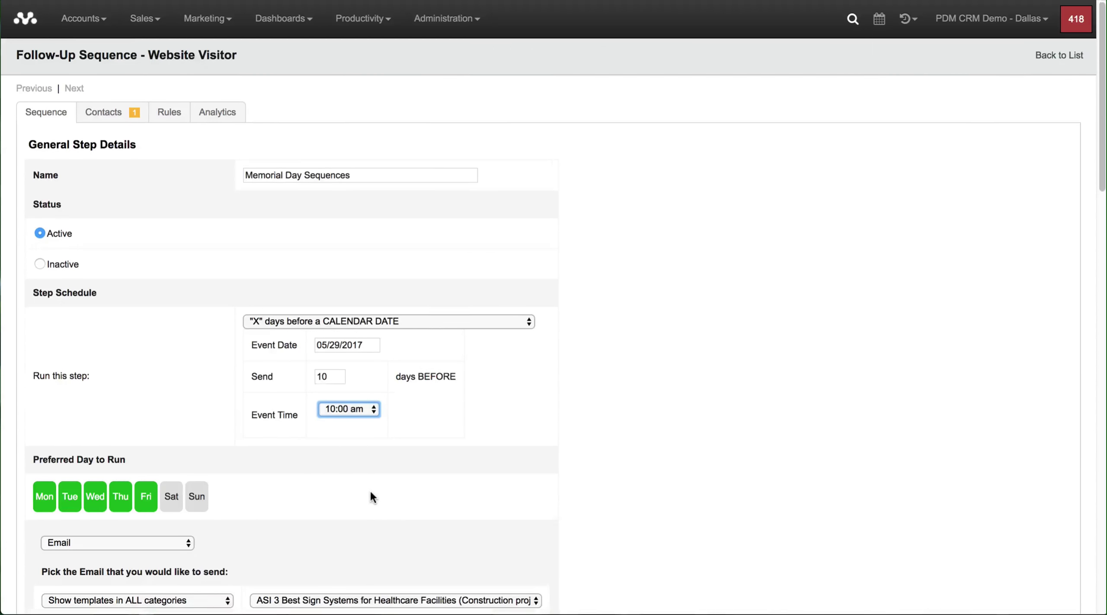
scroll(370, 489, down, 4)
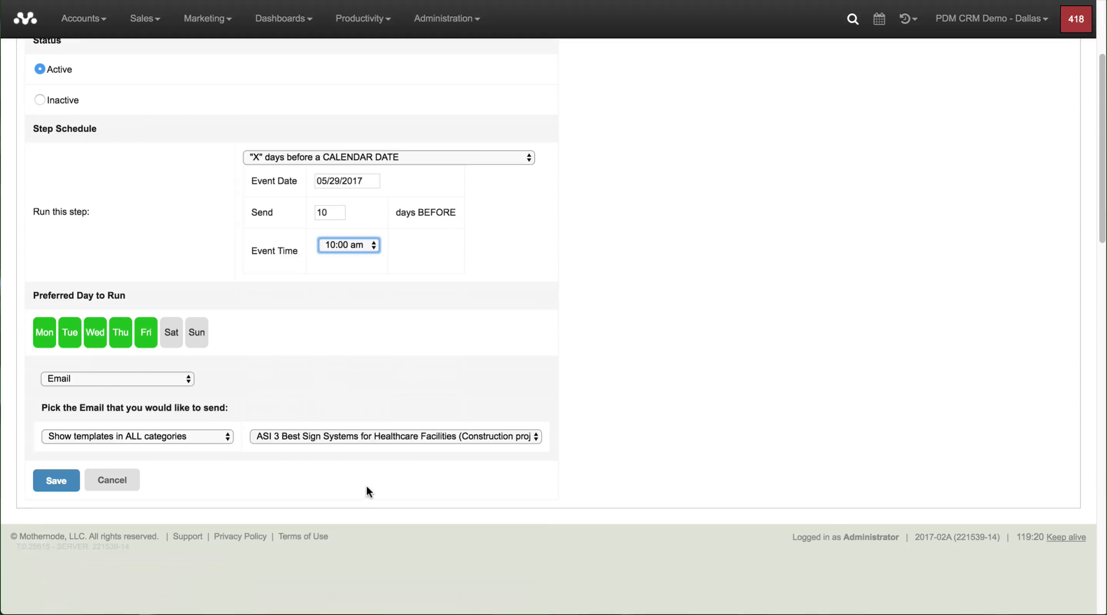
click(191, 437)
scroll(192, 432, down, 4)
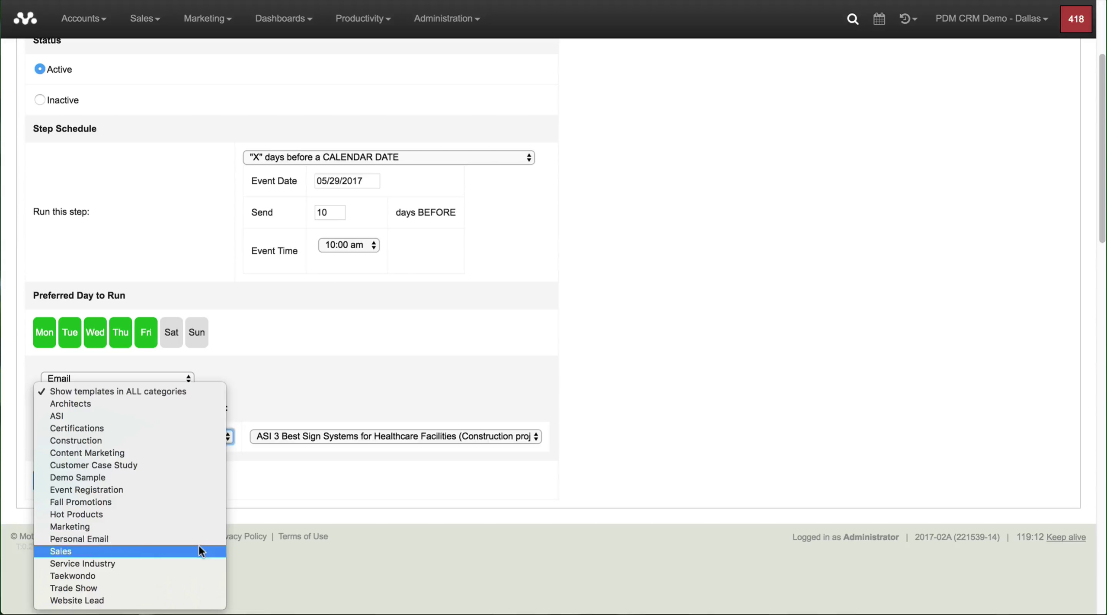
key(Escape)
click(346, 435)
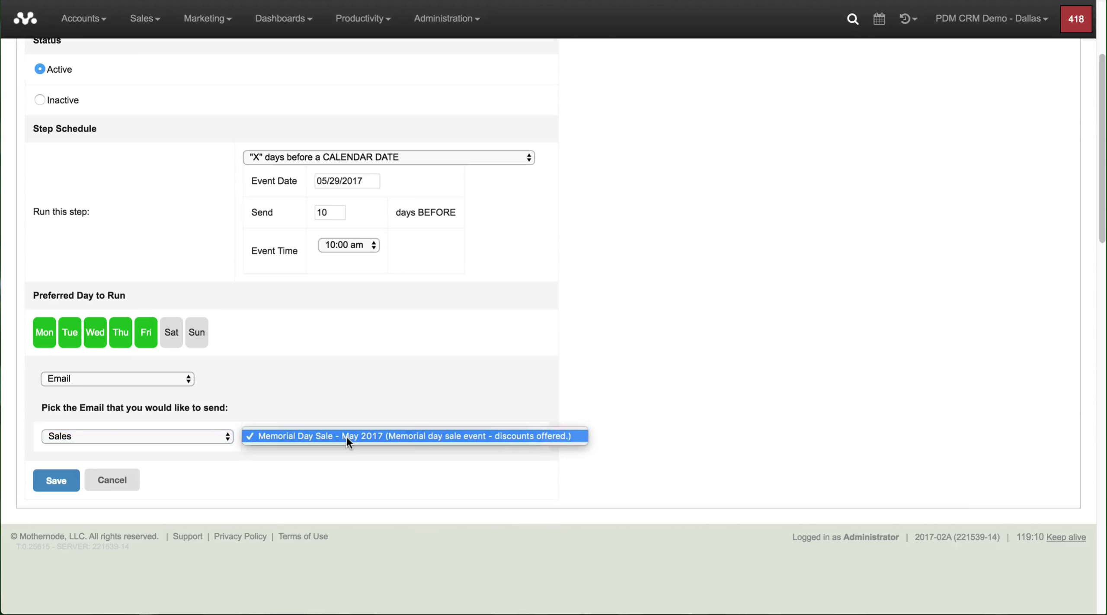
click(344, 436)
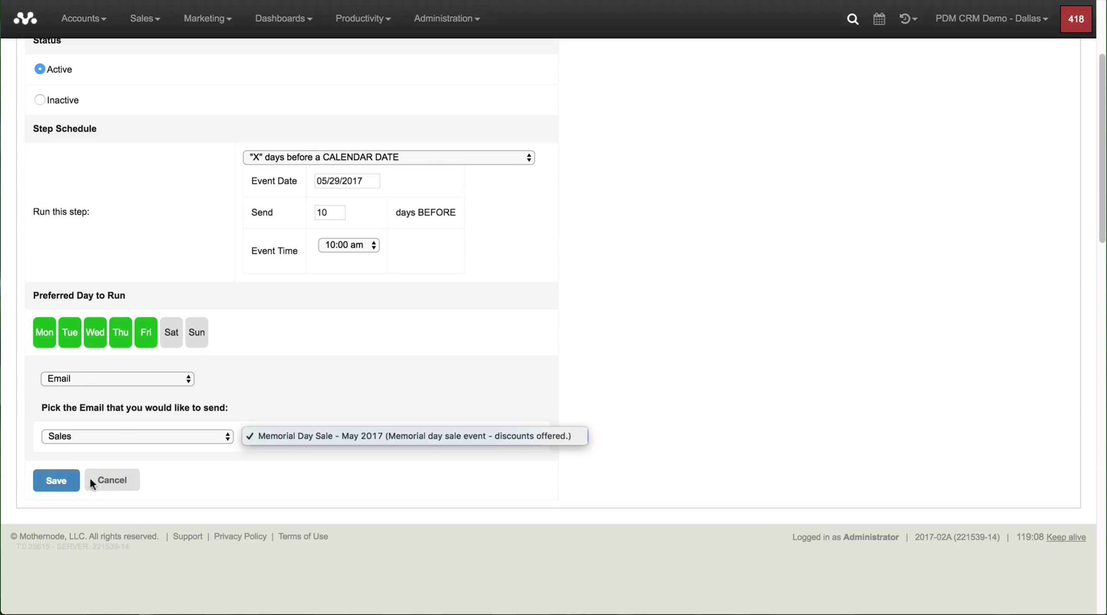
click(57, 481)
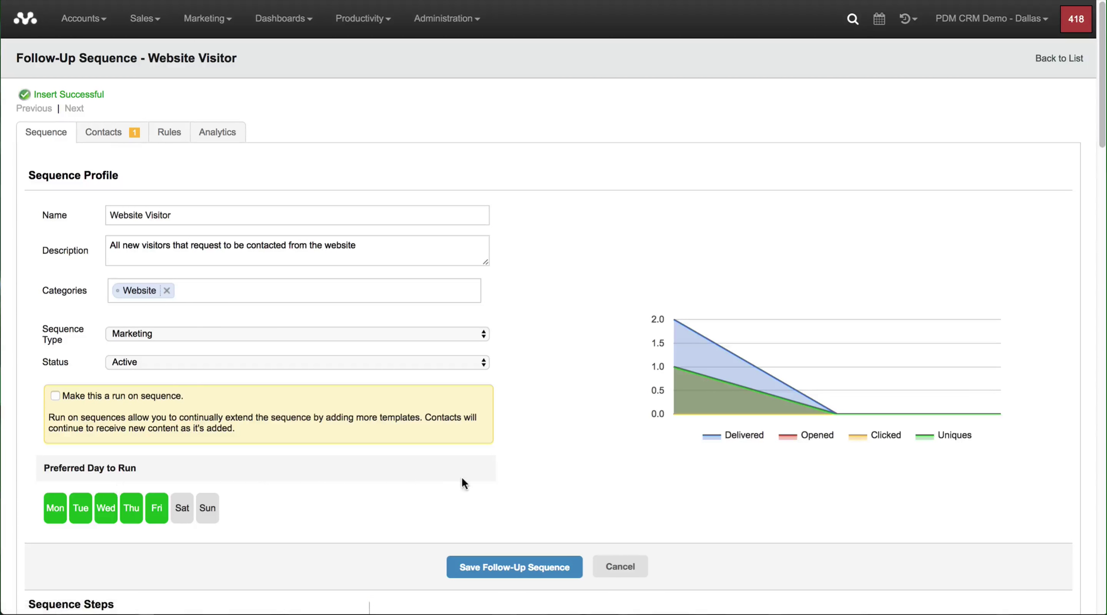
Step: Scroll to Sequence Steps to check Memorial Day Sequences listed second and active, then back up
scroll(370, 386, down, 3)
scroll(368, 382, down, 10)
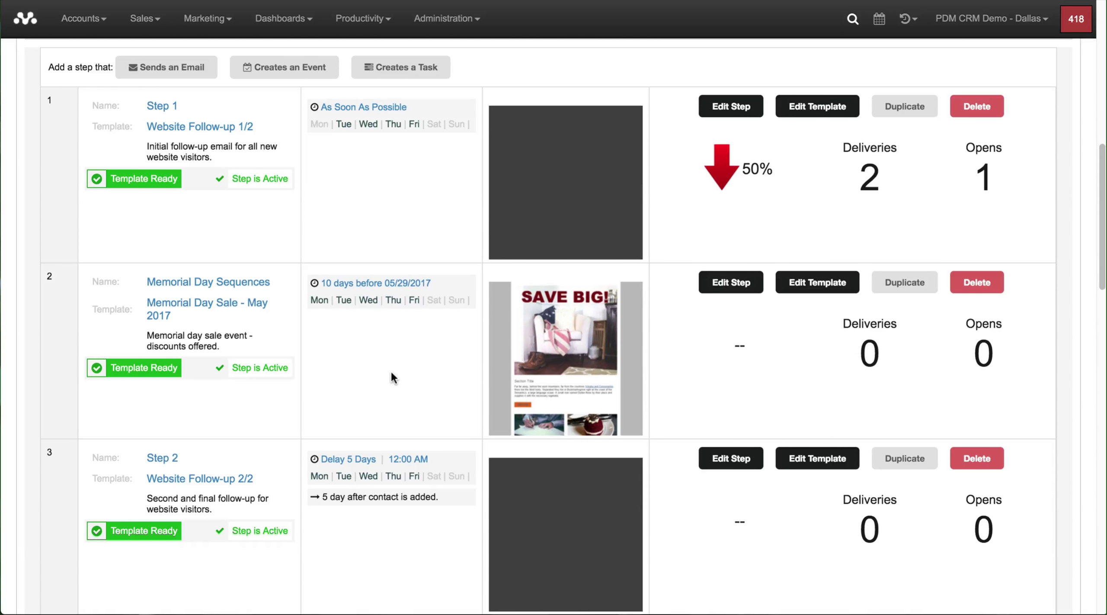
scroll(378, 376, up, 10)
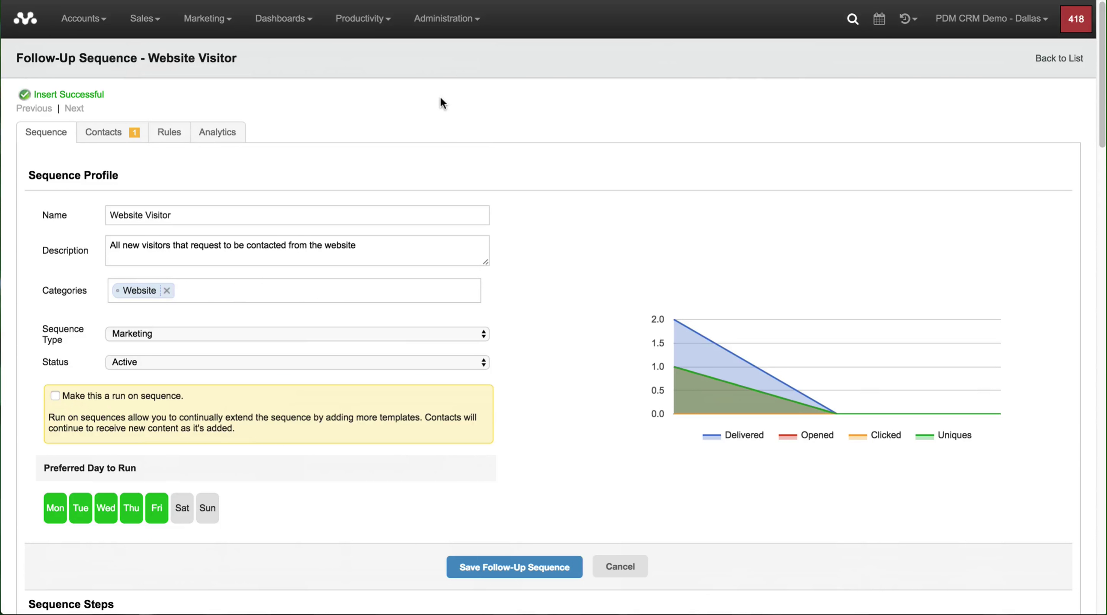
scroll(437, 173, down, 5)
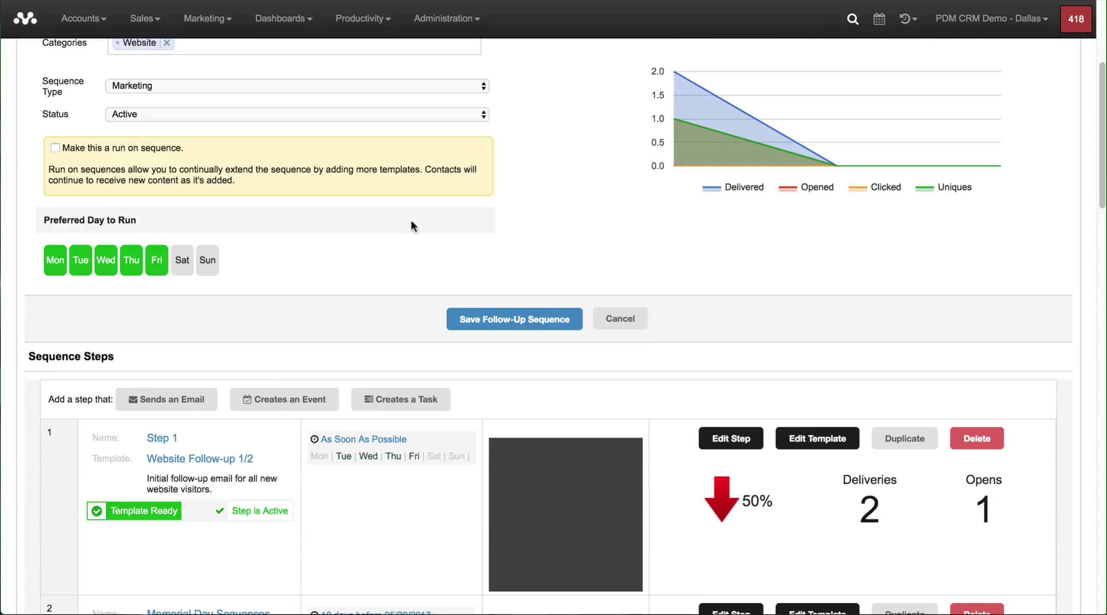
scroll(400, 239, down, 5)
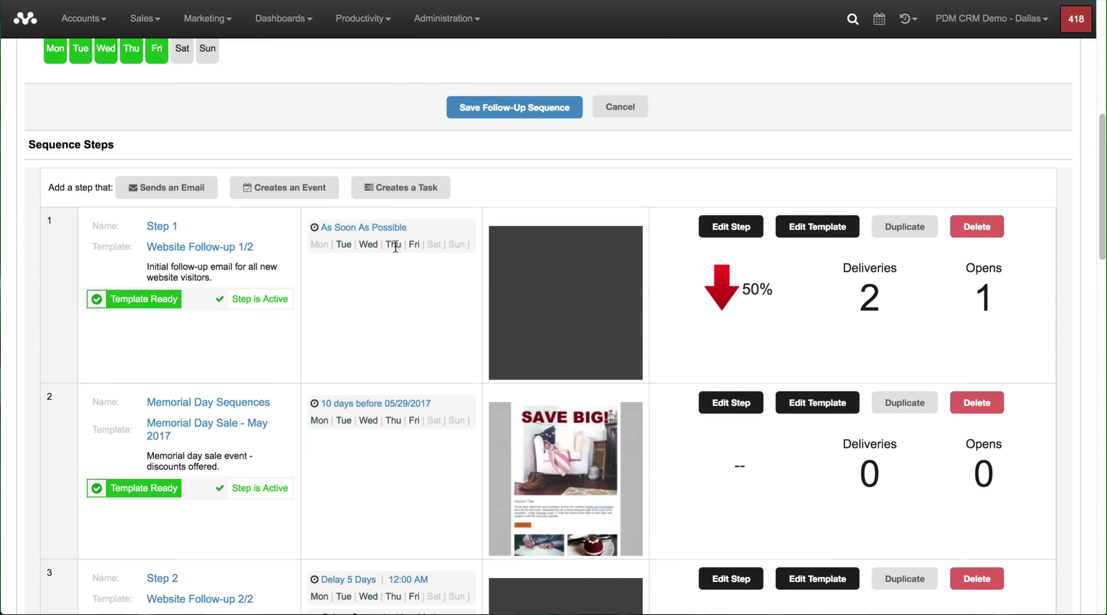
scroll(395, 247, up, 5)
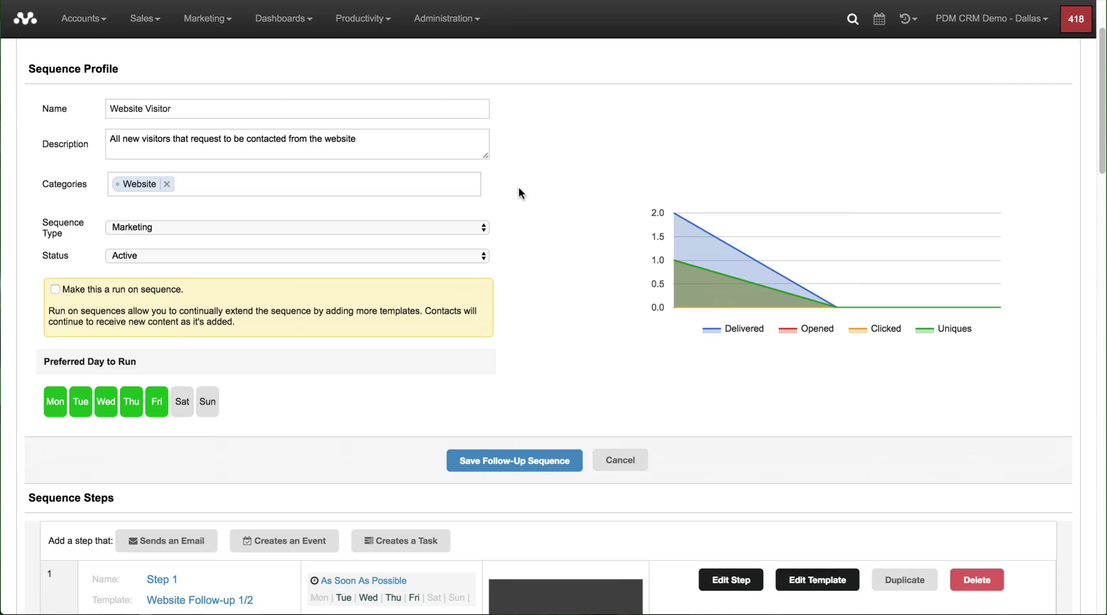